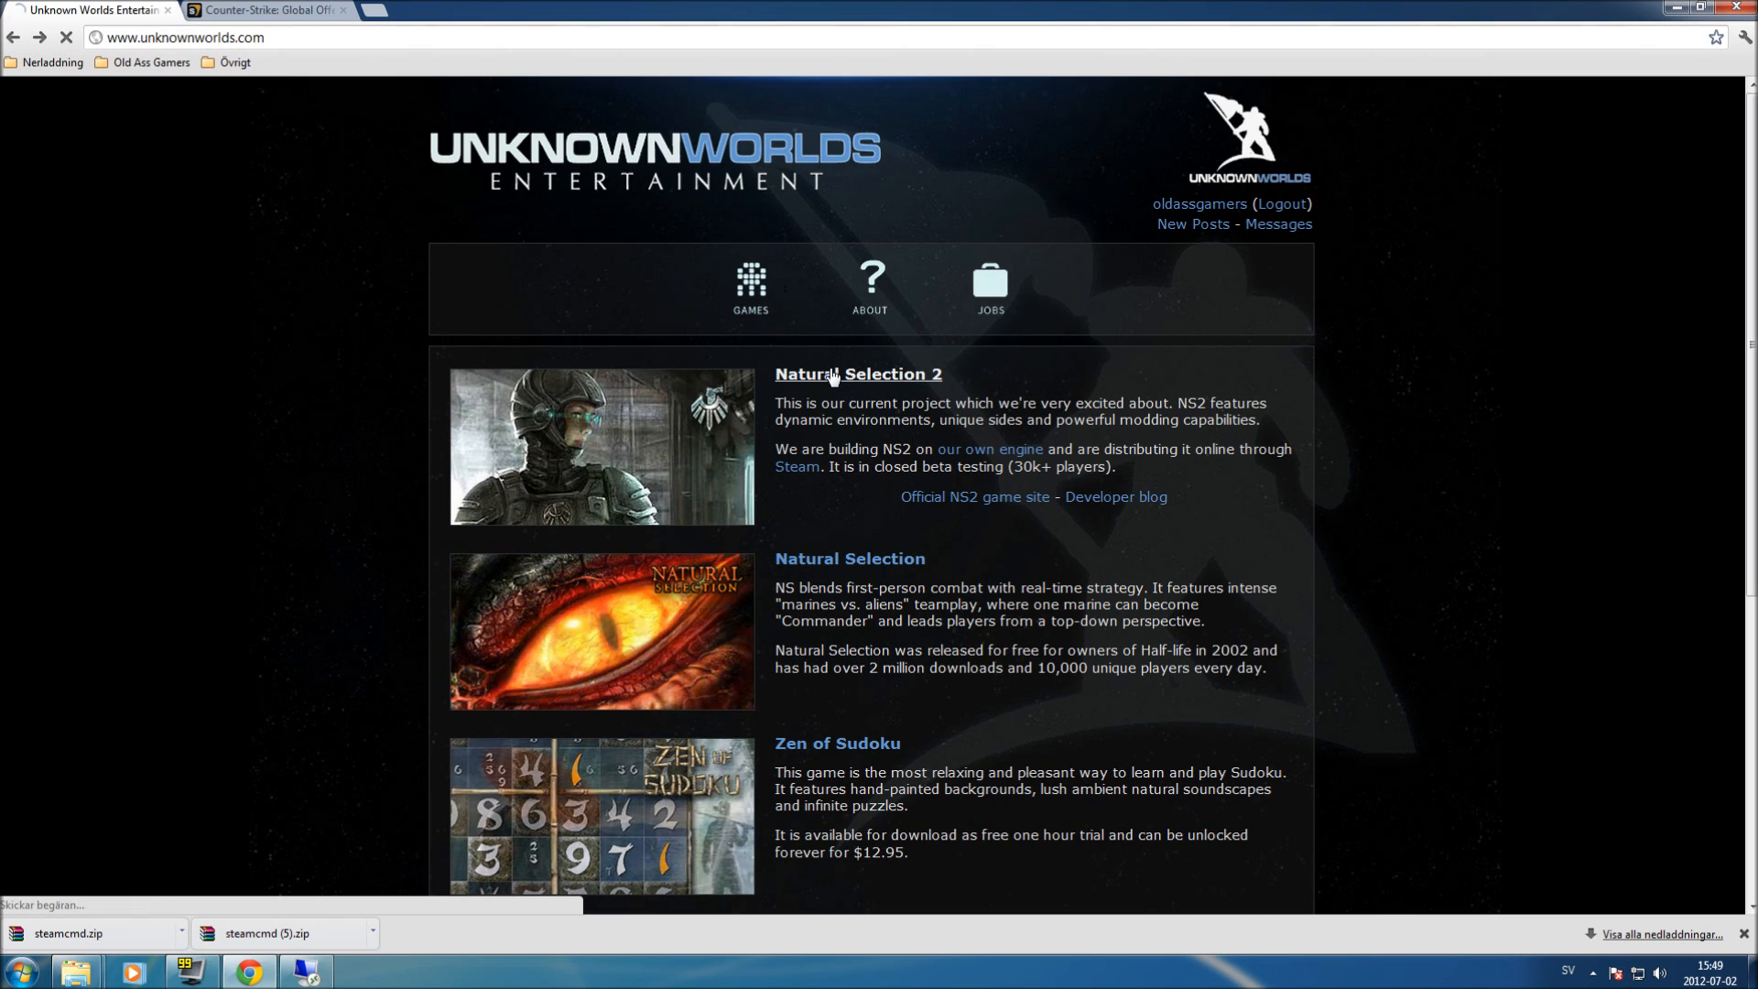
Open the SteamCMD server setup topic under Server Discussion in the NS2 forums and download steamcmd.zip.
{"action": "left_click", "coordinate": [719, 255]}
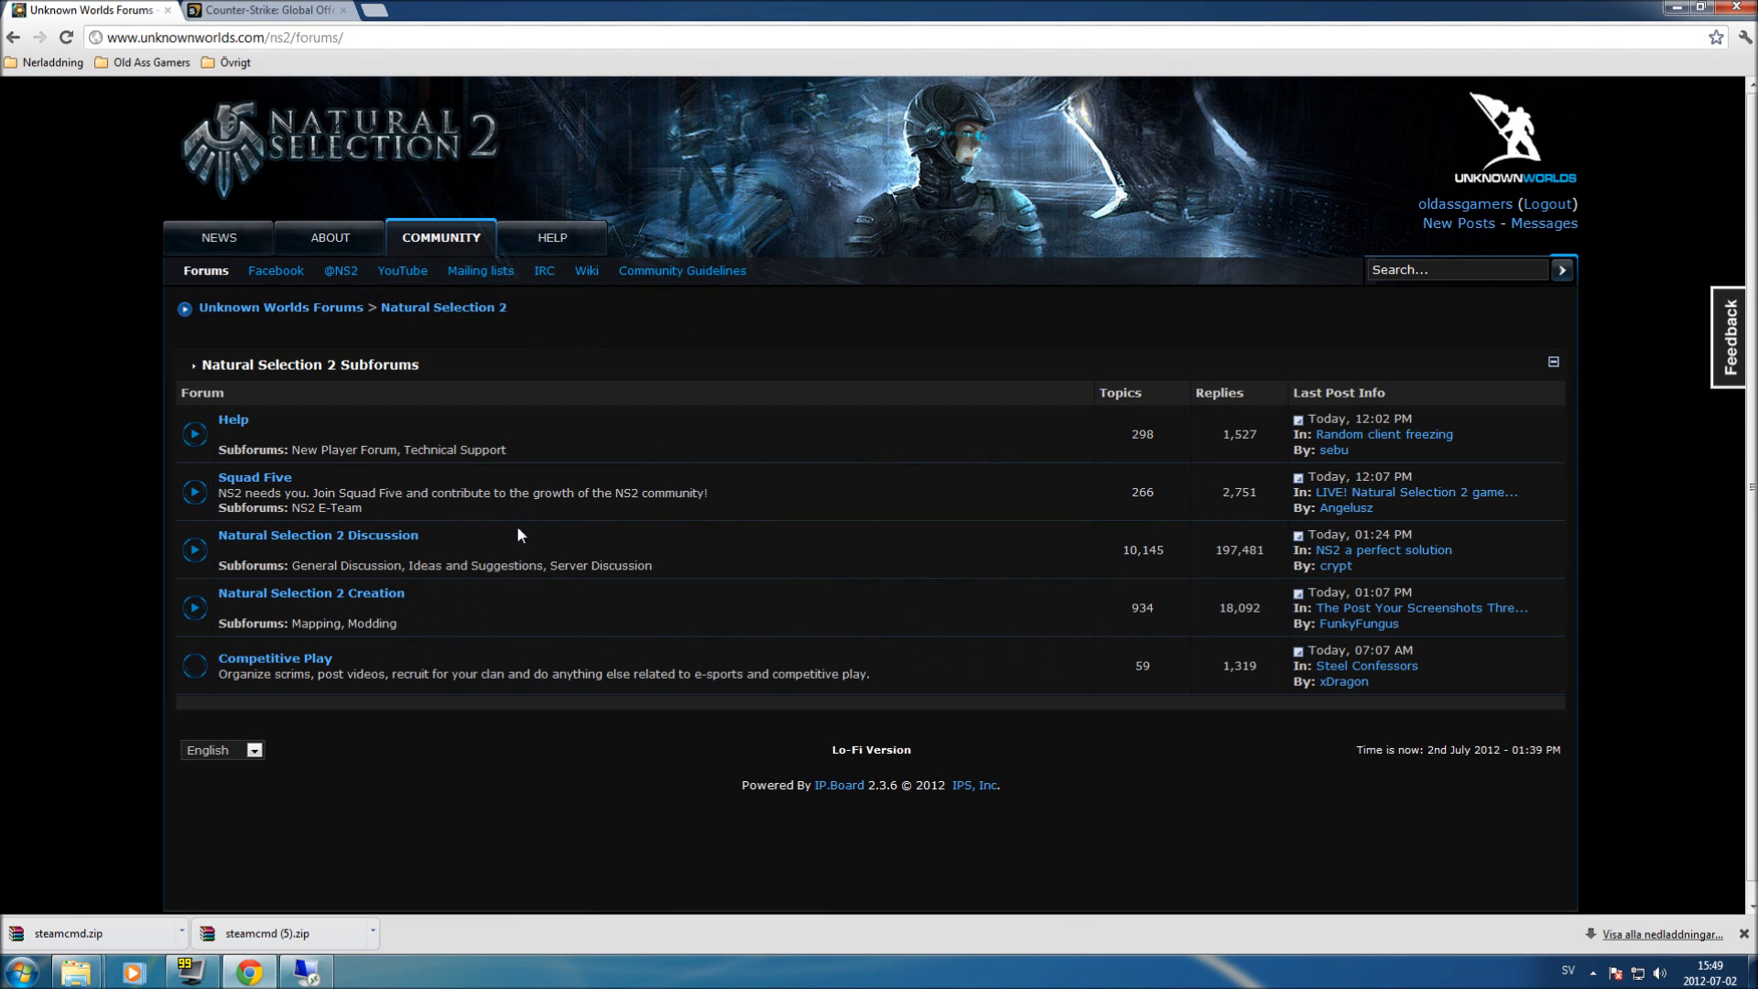
{"action": "left_click", "coordinate": [356, 536]}
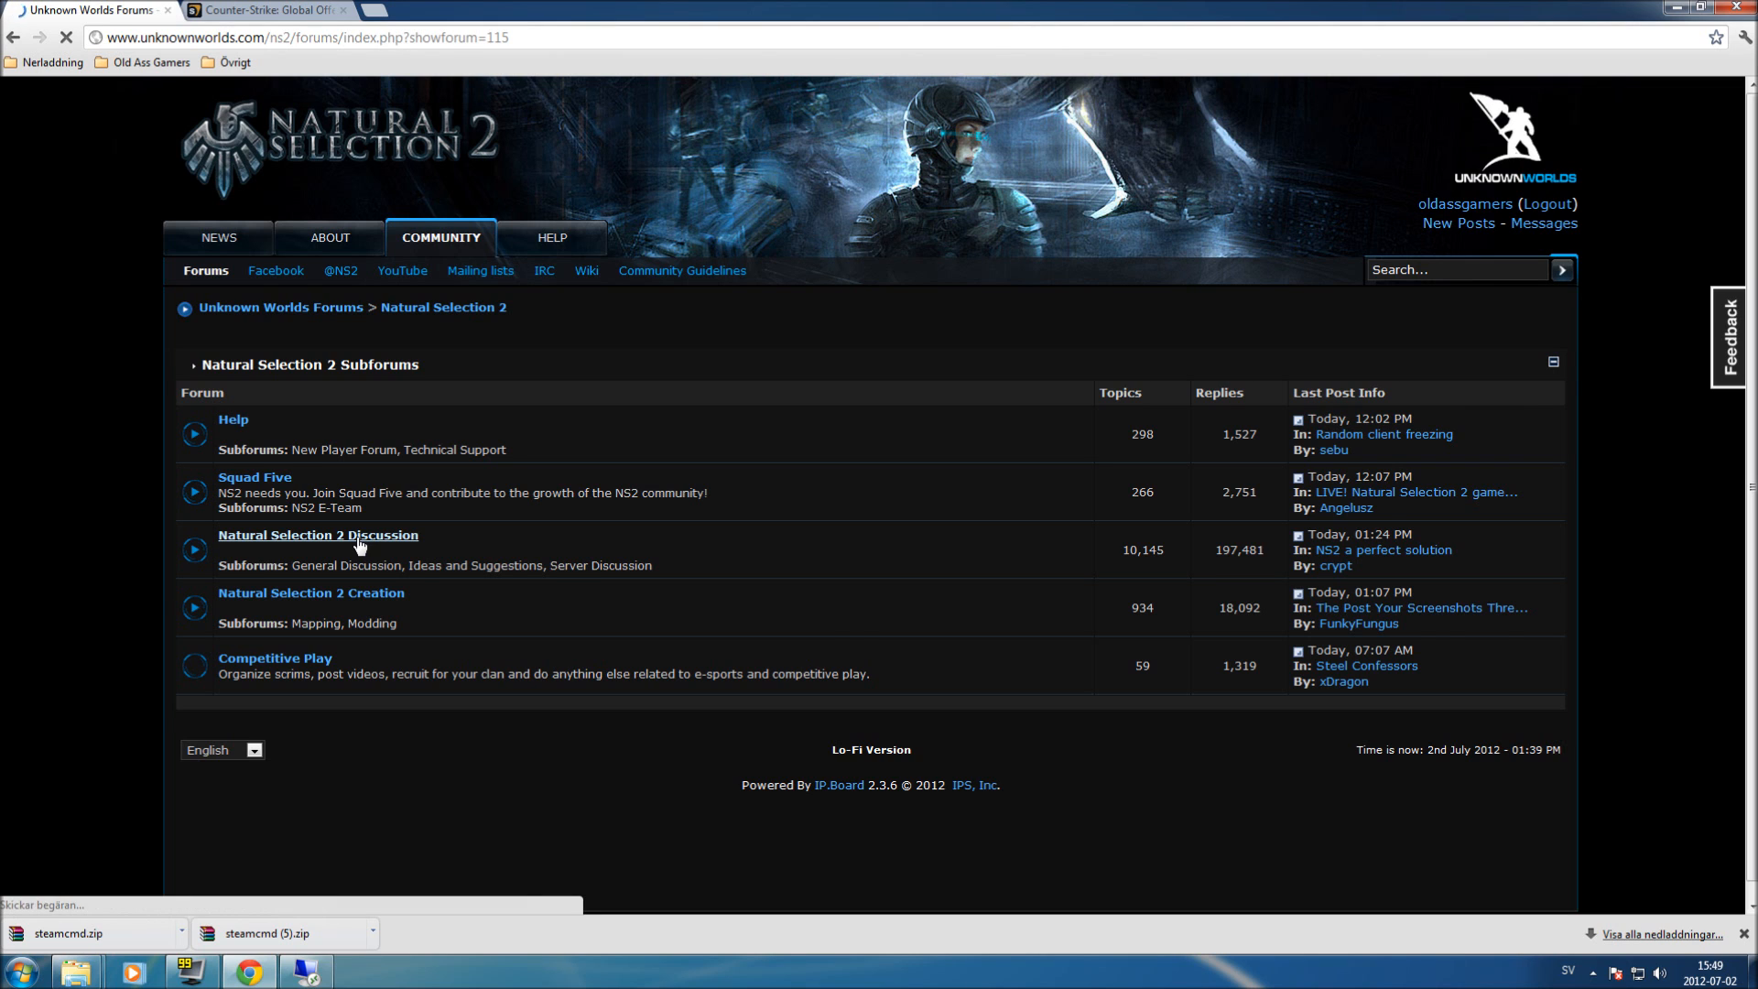
{"action": "left_click", "coordinate": [299, 545]}
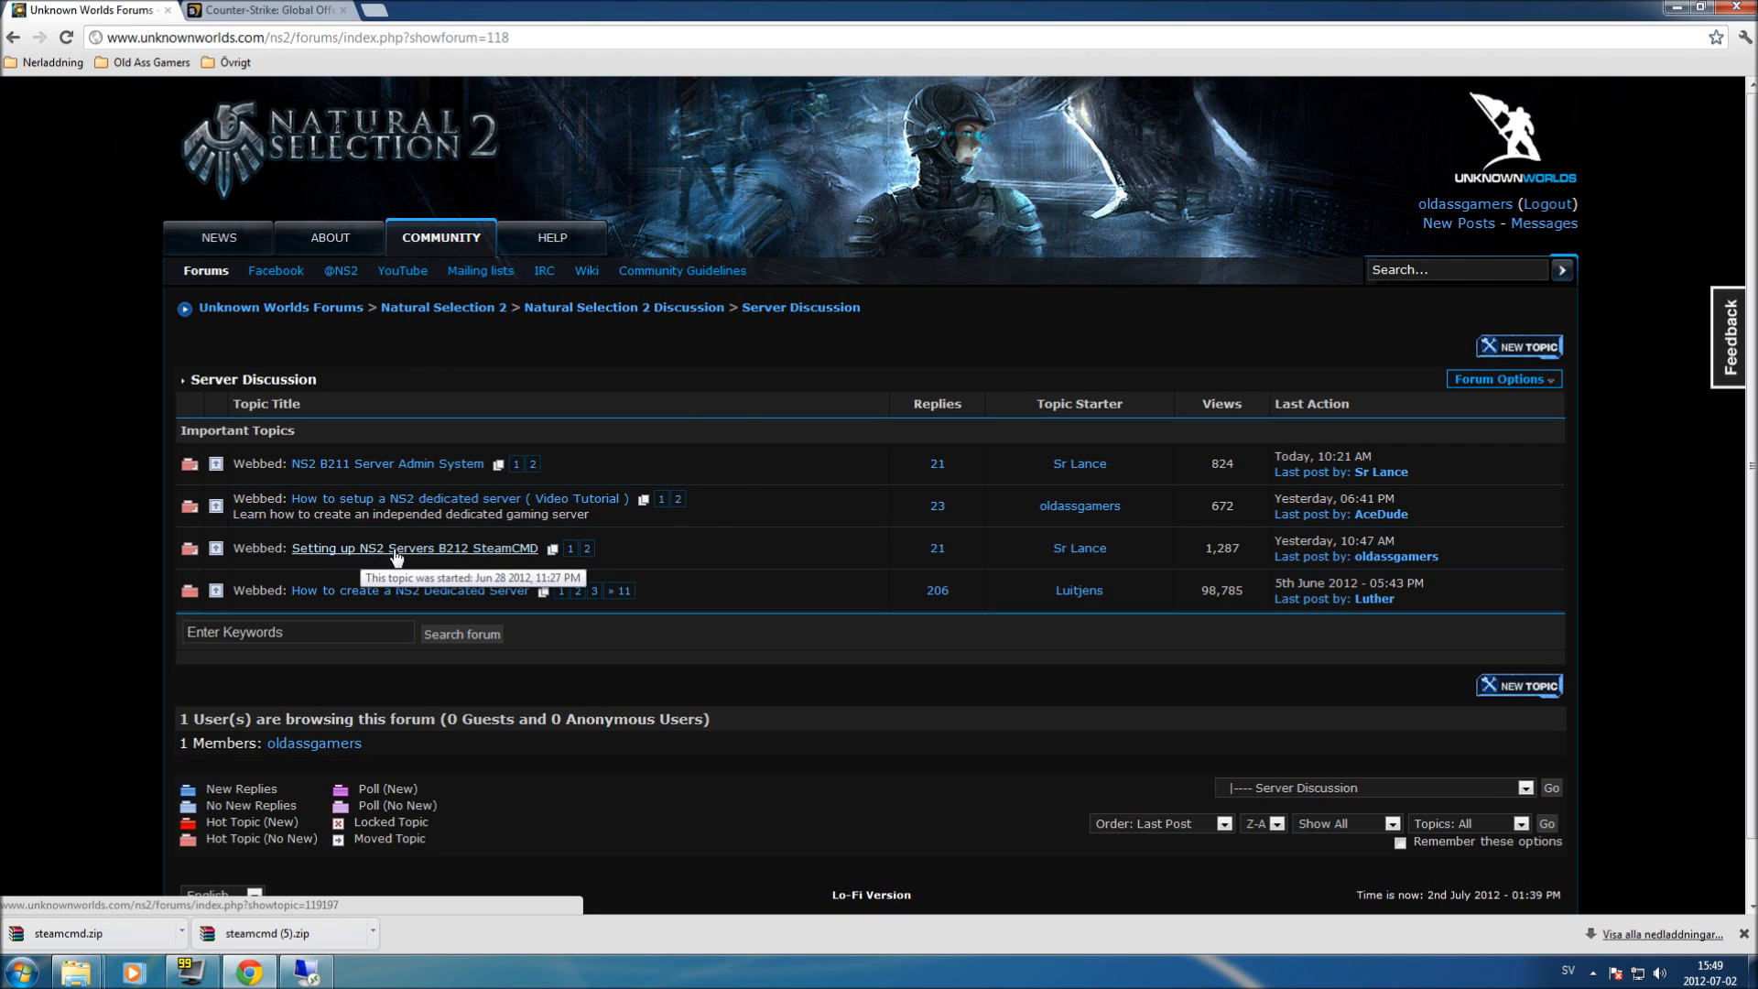
{"action": "left_click", "coordinate": [502, 551]}
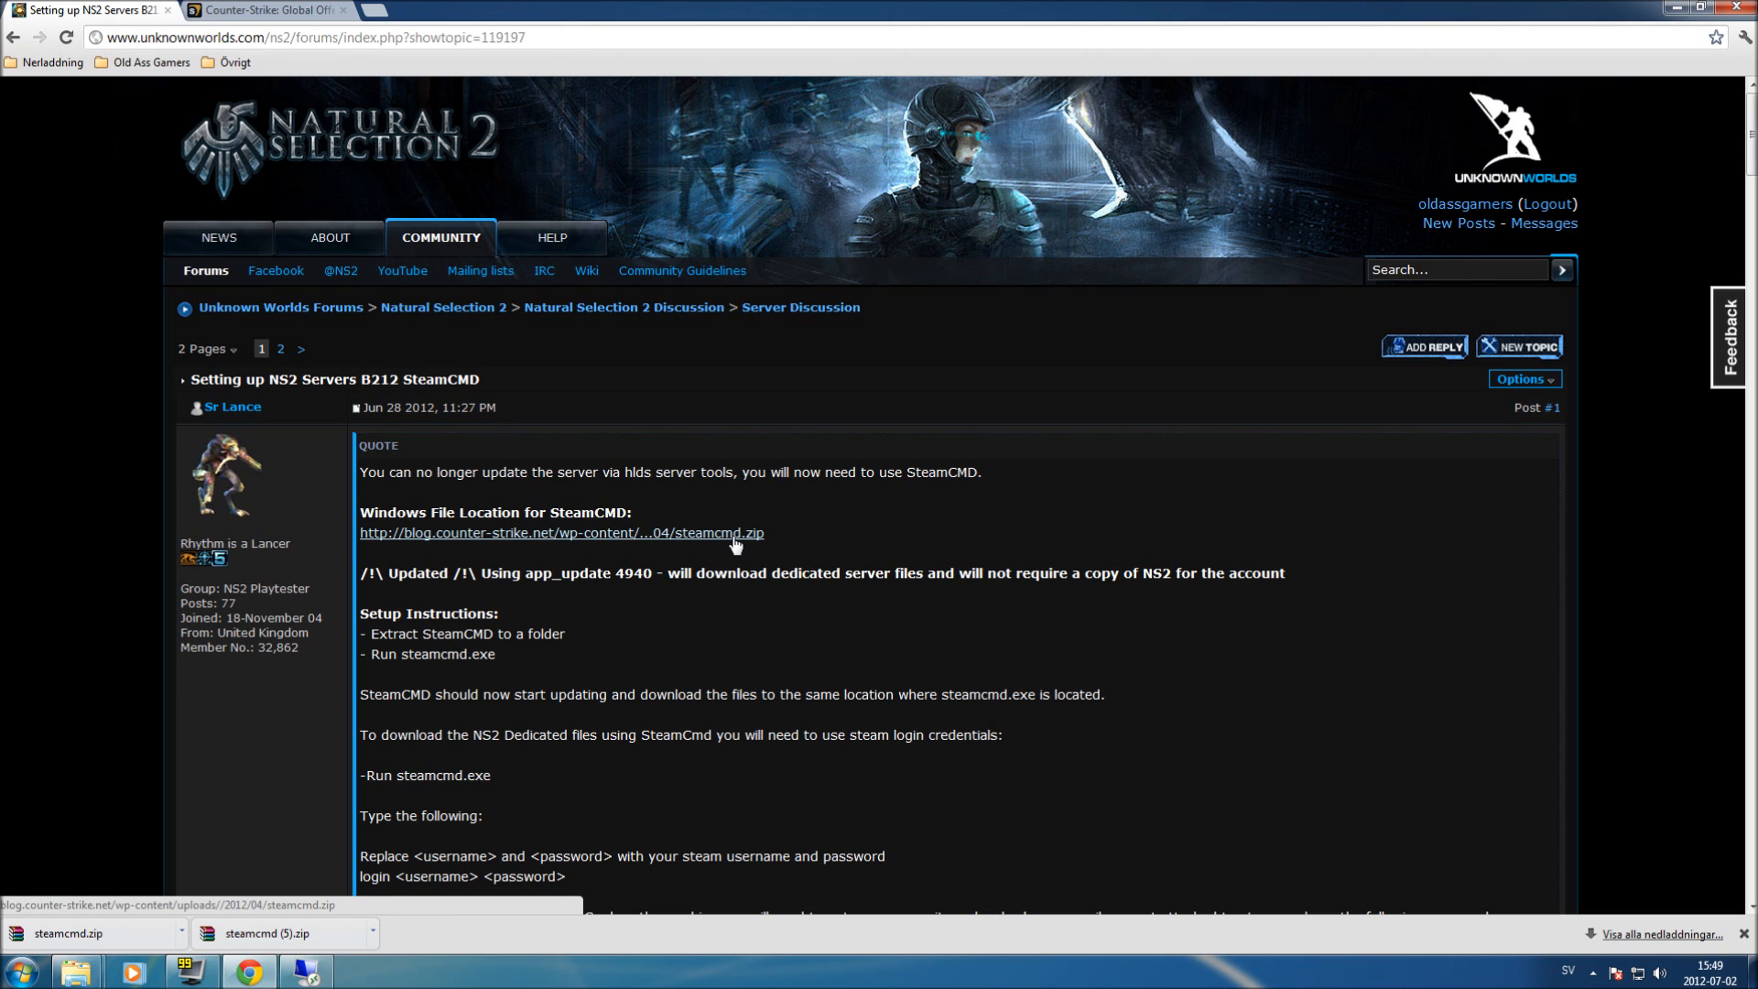
{"action": "left_click", "coordinate": [734, 538]}
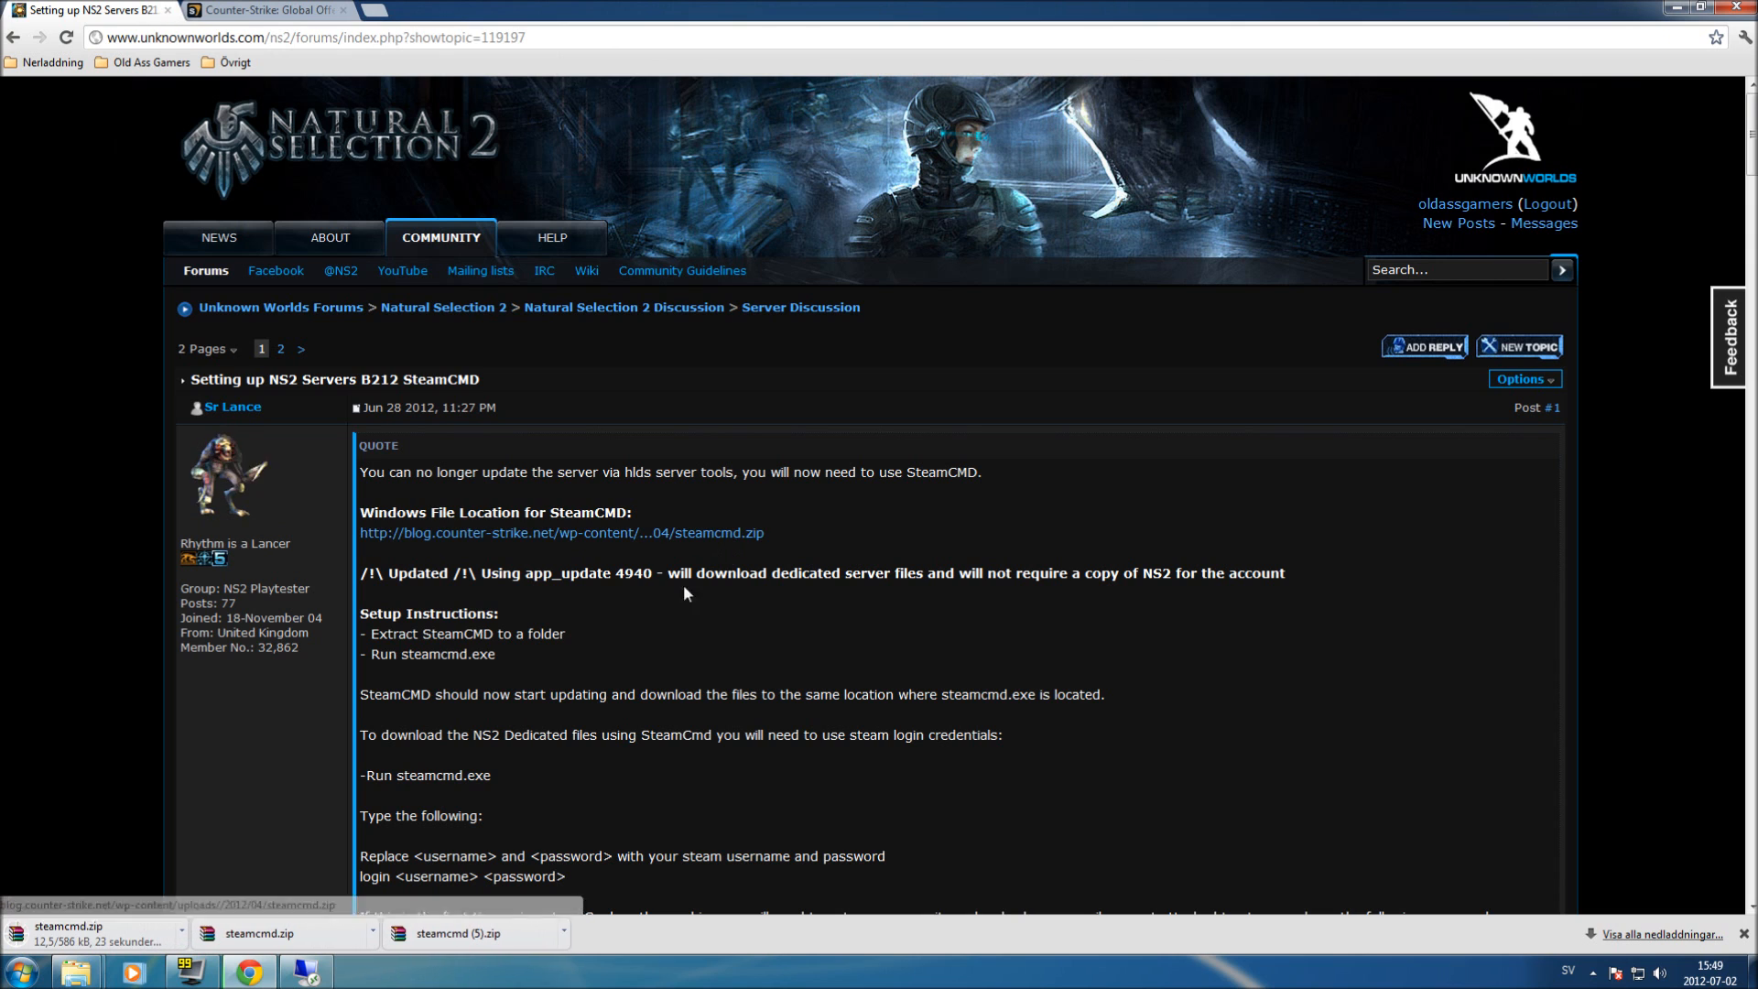
Show the downloaded steamcmd.zip in its folder, then minimize the local windows.
{"action": "left_click", "coordinate": [186, 934]}
{"action": "left_click", "coordinate": [231, 878]}
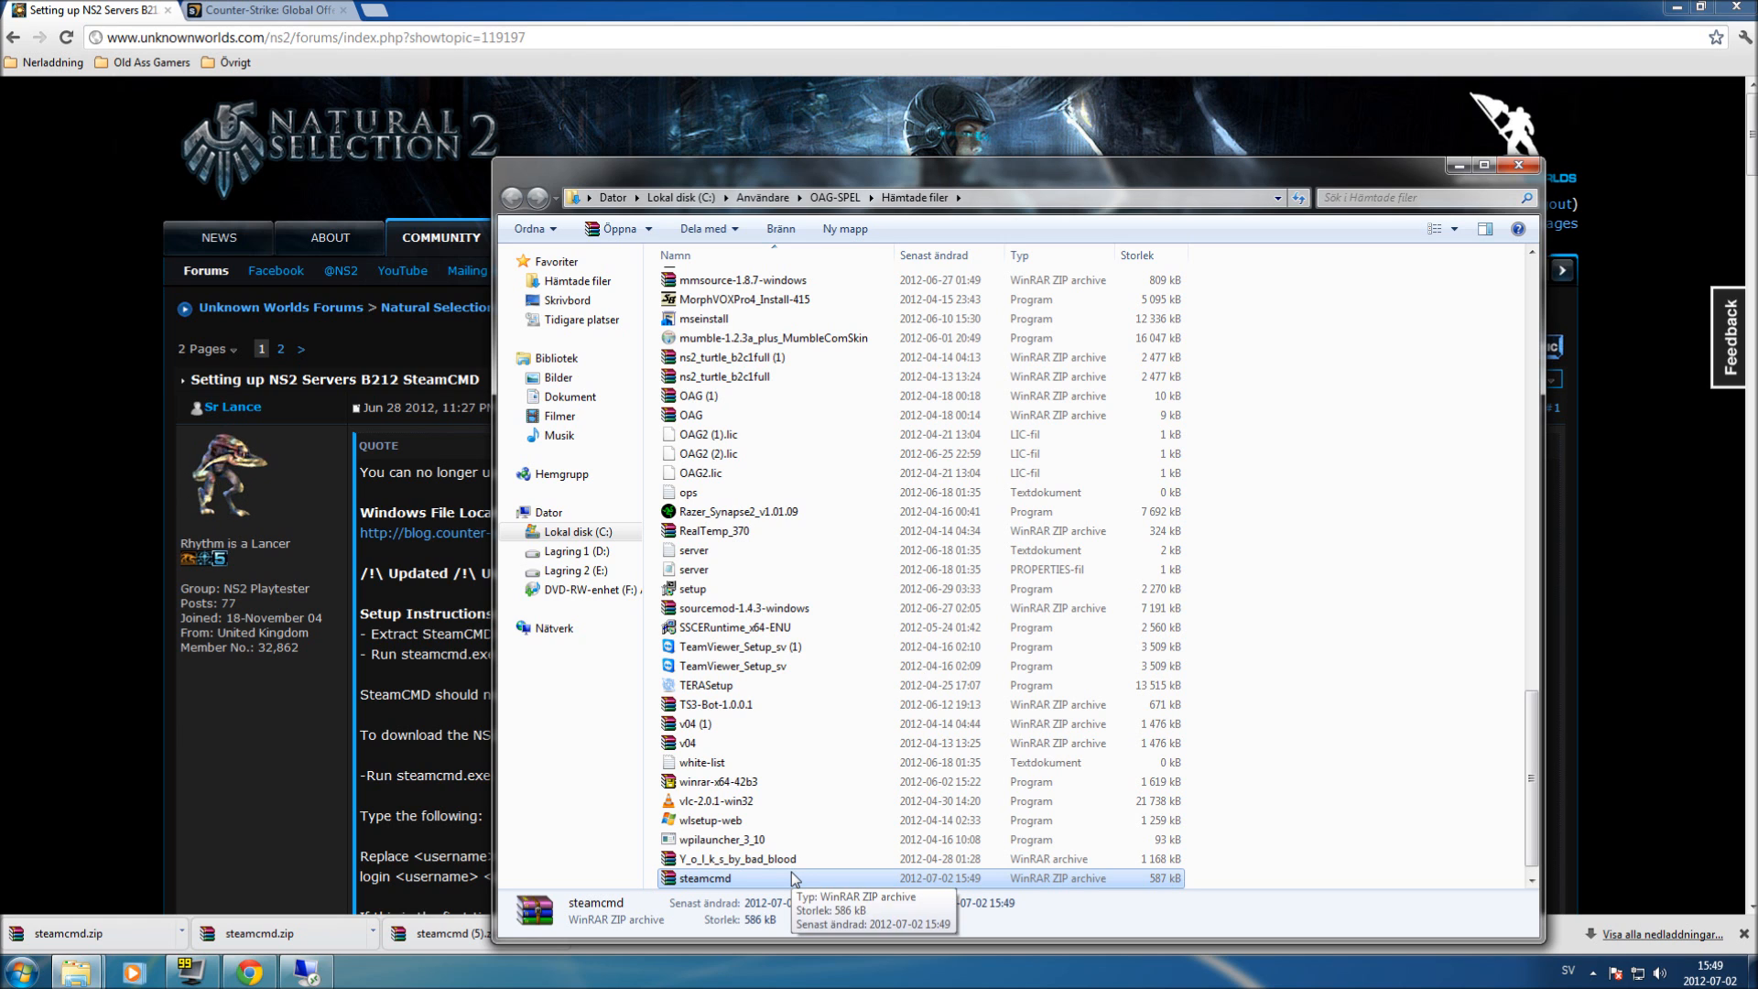
{"action": "left_click", "coordinate": [1459, 165]}
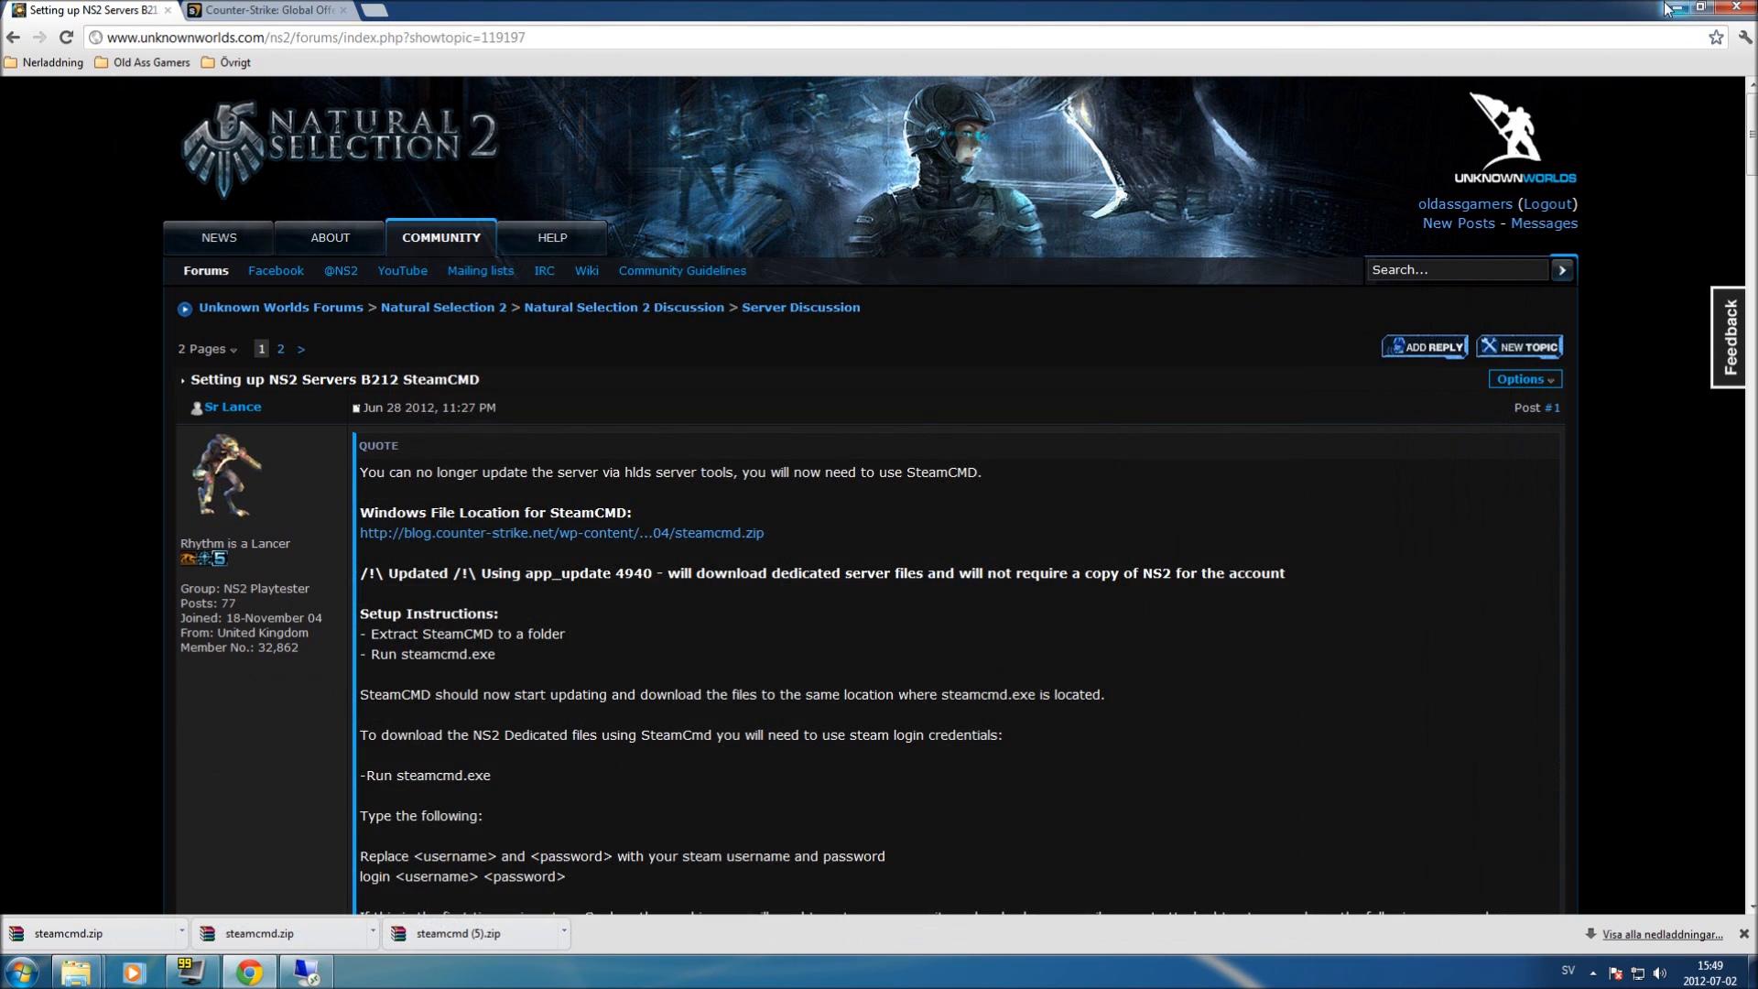
{"action": "left_click", "coordinate": [1676, 6]}
Paste steamcmd.zip onto the remote desktop.
{"action": "left_click", "coordinate": [306, 970]}
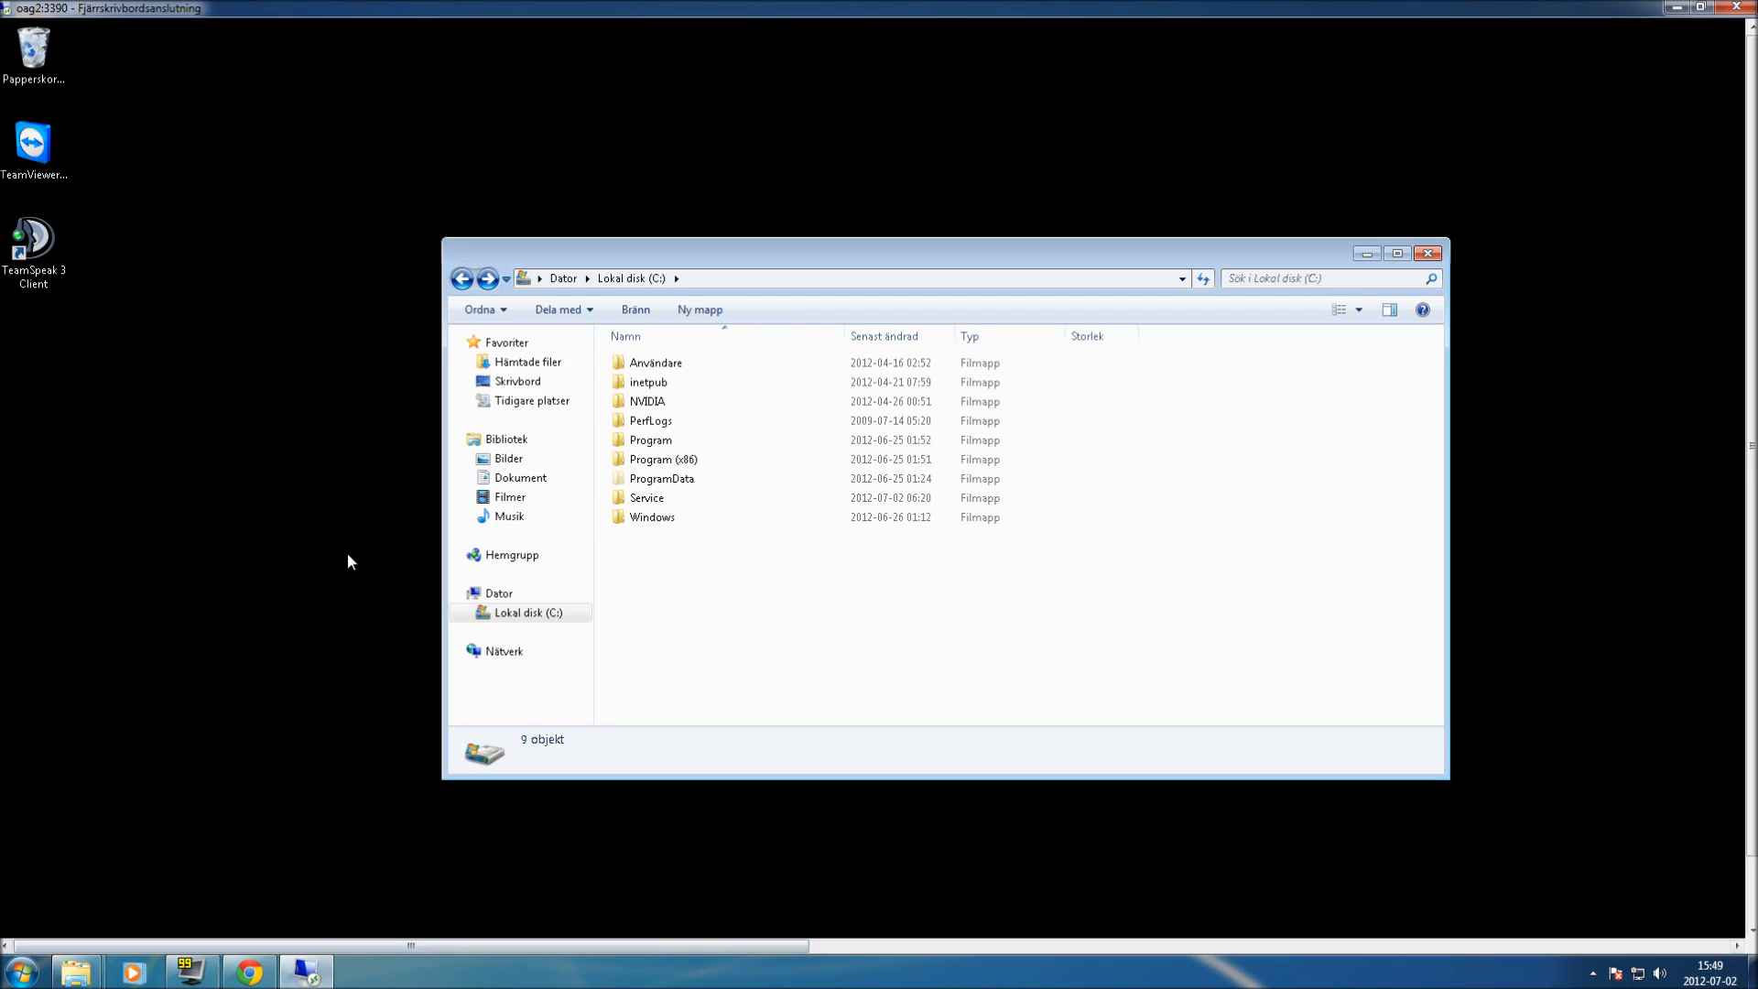
{"action": "key", "text": "ctrl+v"}
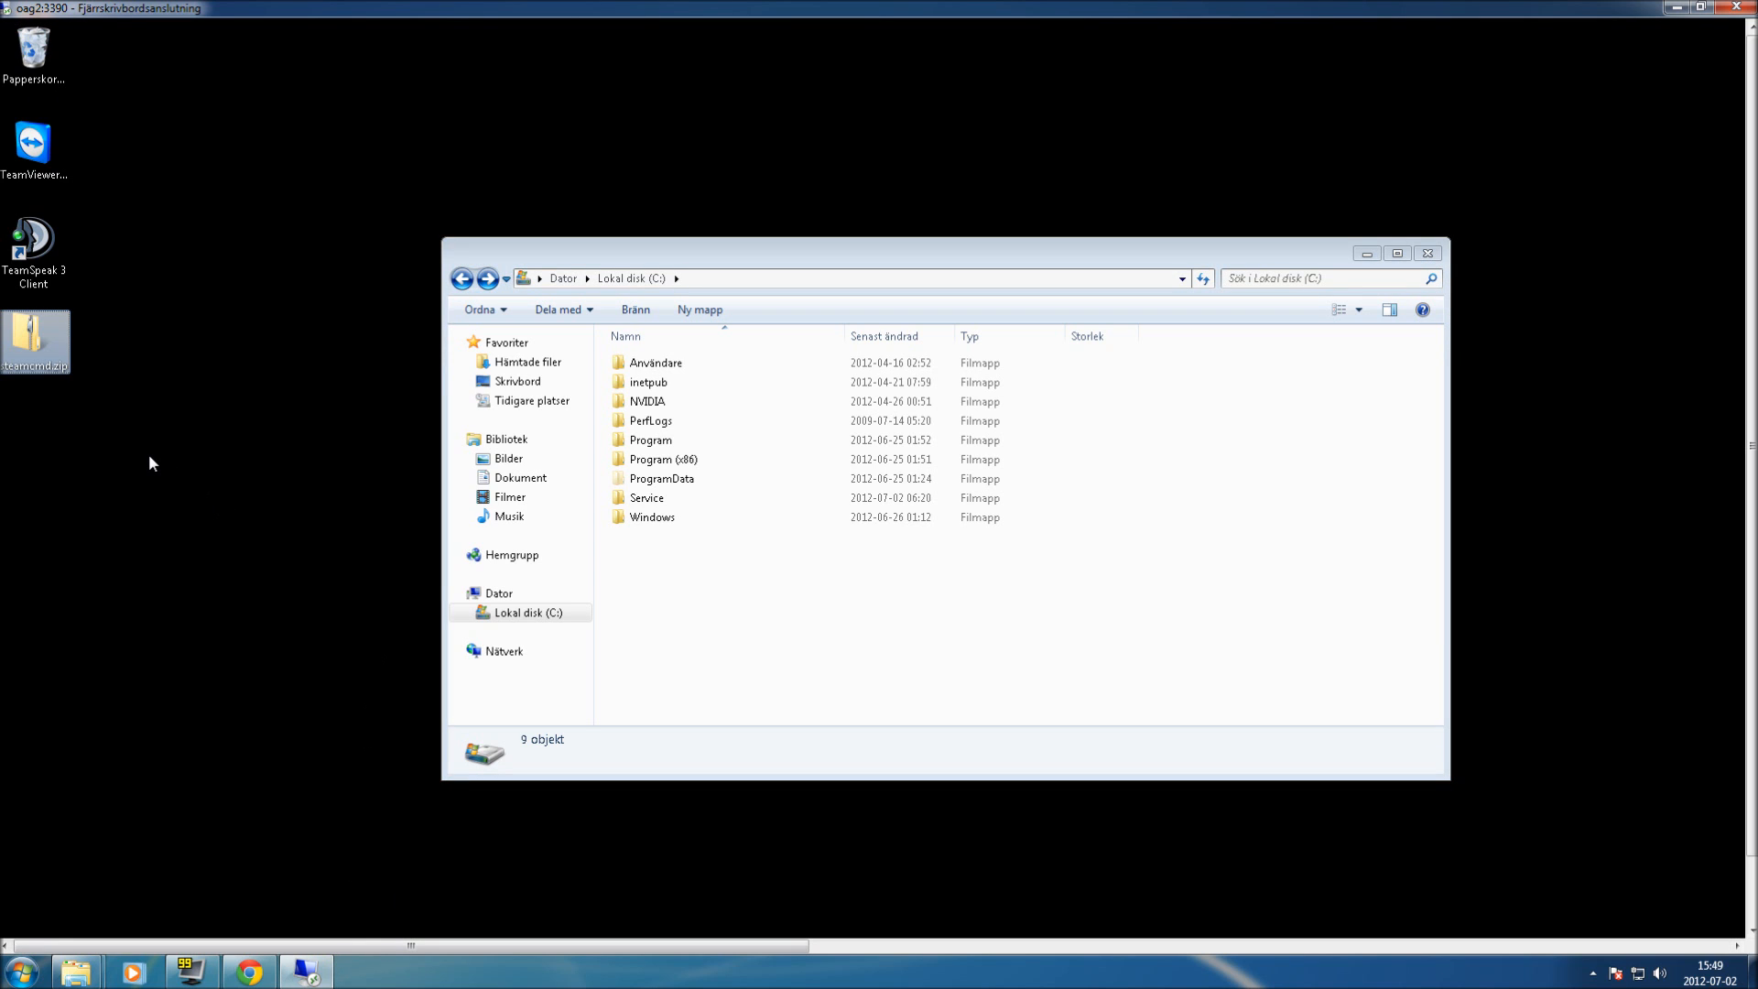
{"action": "left_click", "coordinate": [151, 463]}
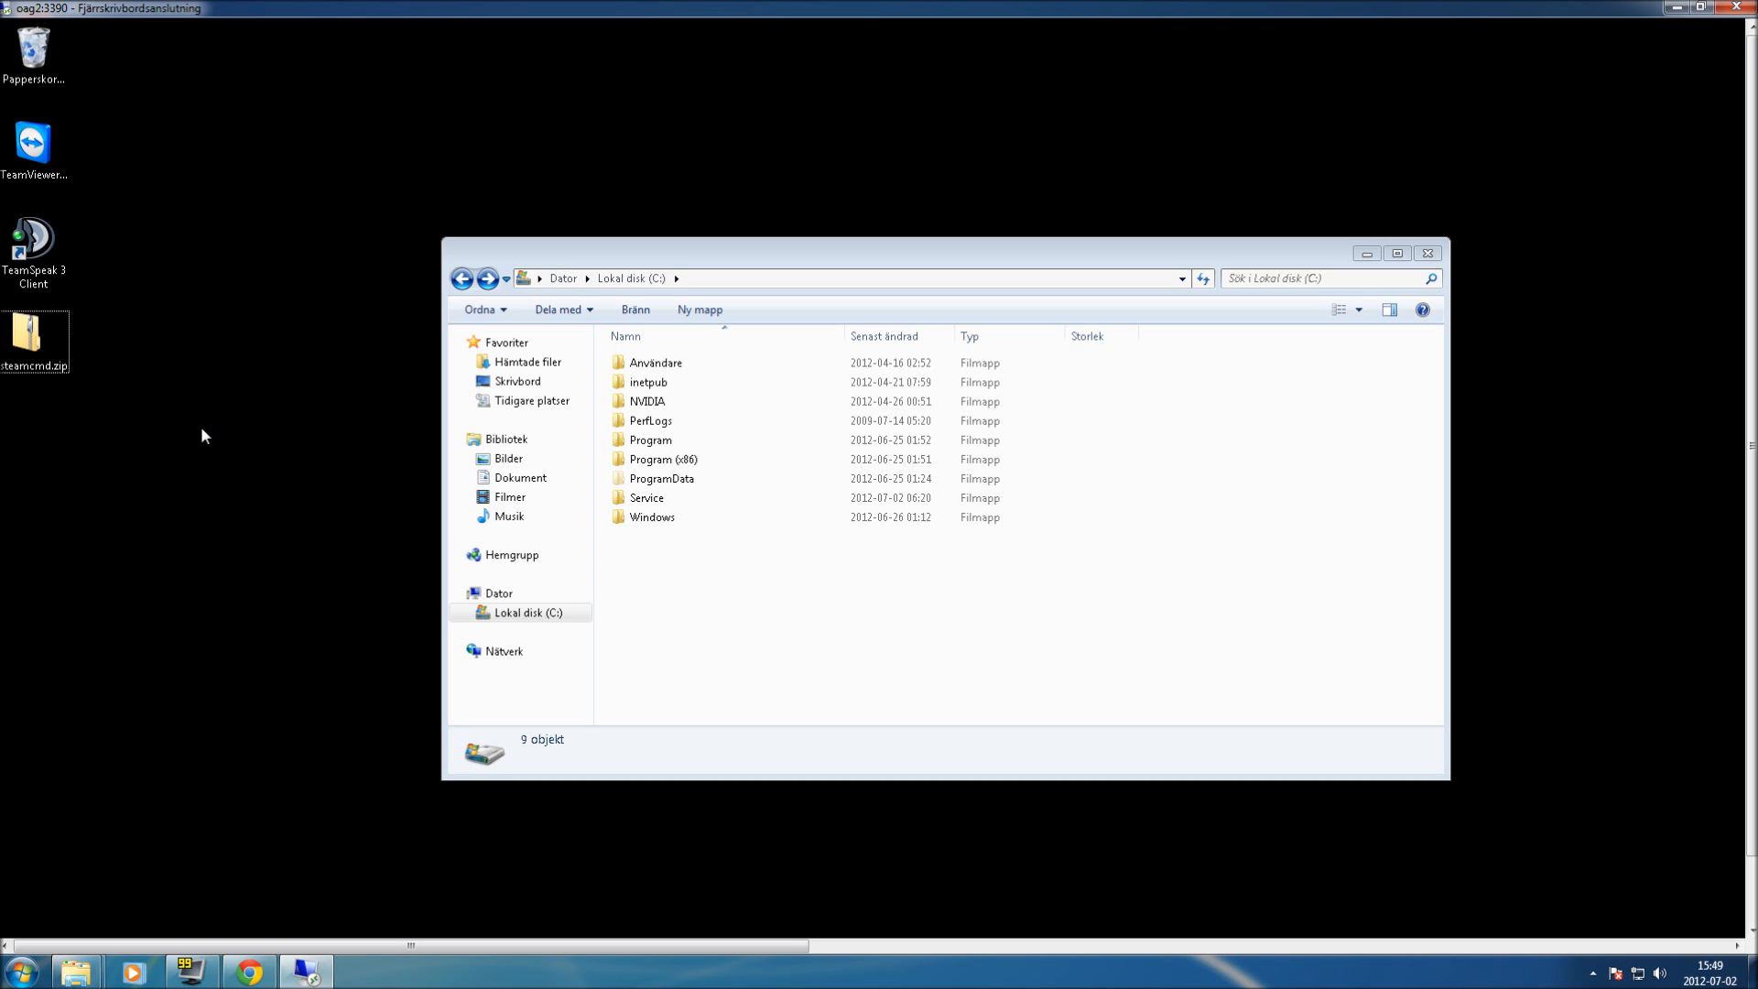
Extract all files from steamcmd.zip directly onto the Desktop.
{"action": "right_click", "coordinate": [41, 344]}
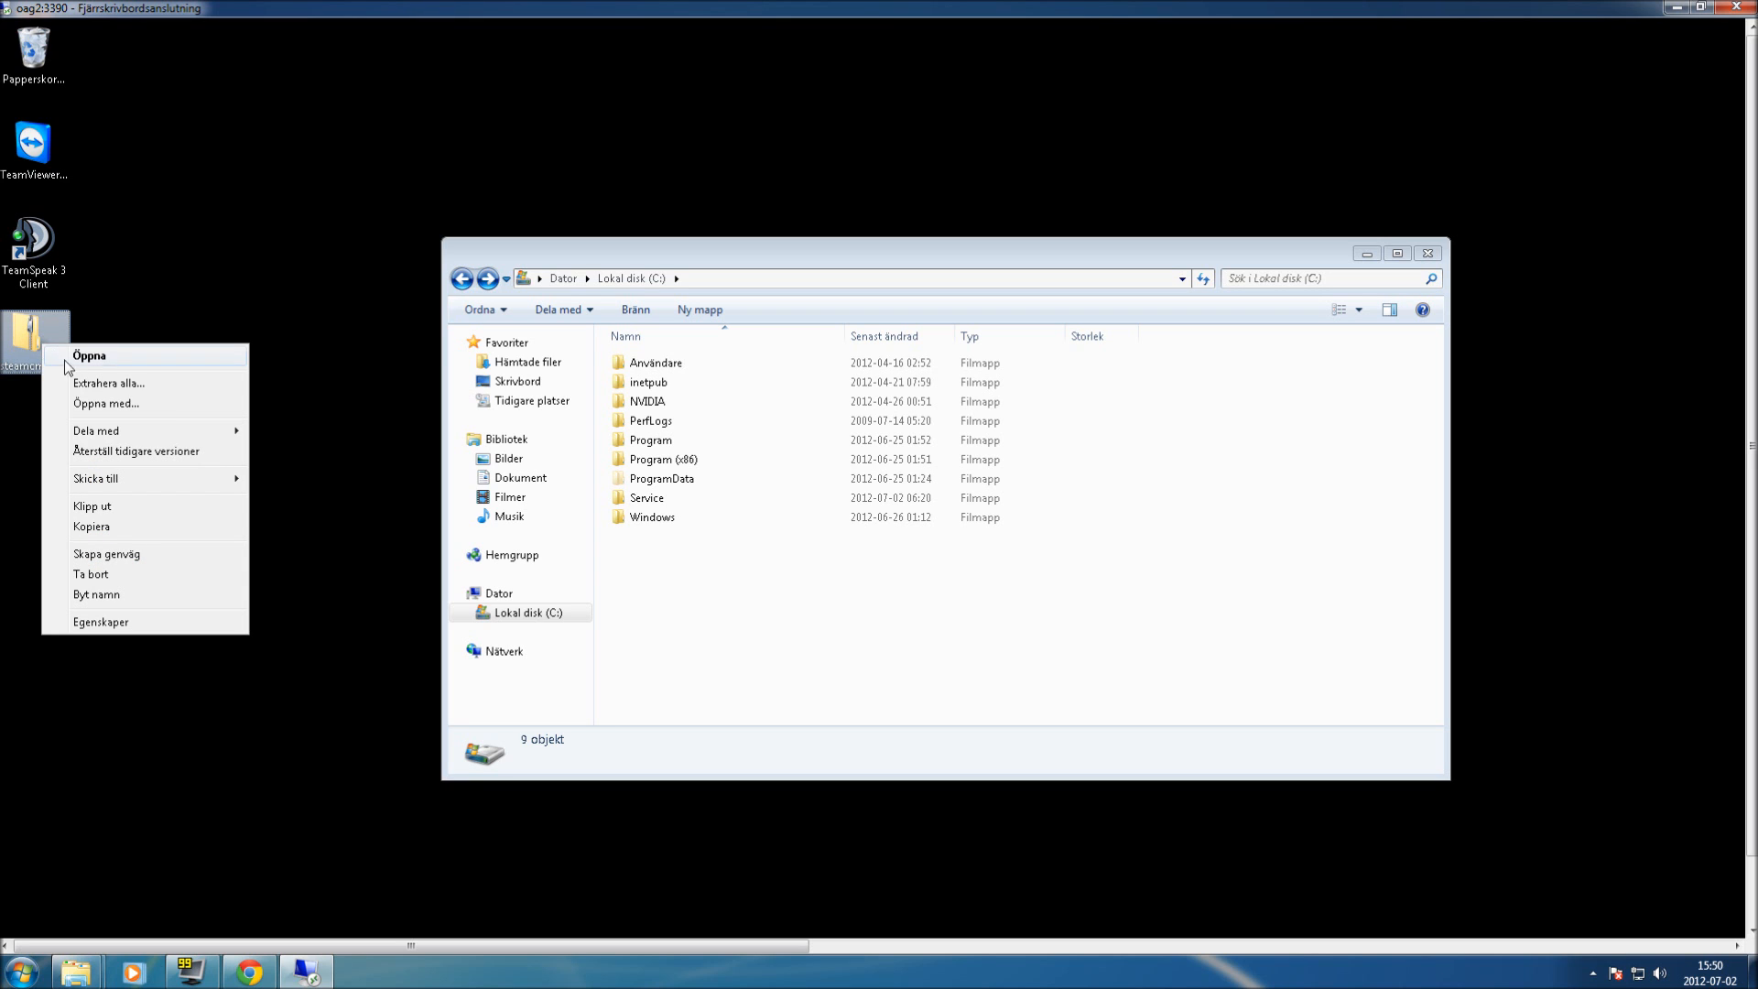
{"action": "left_click", "coordinate": [90, 385]}
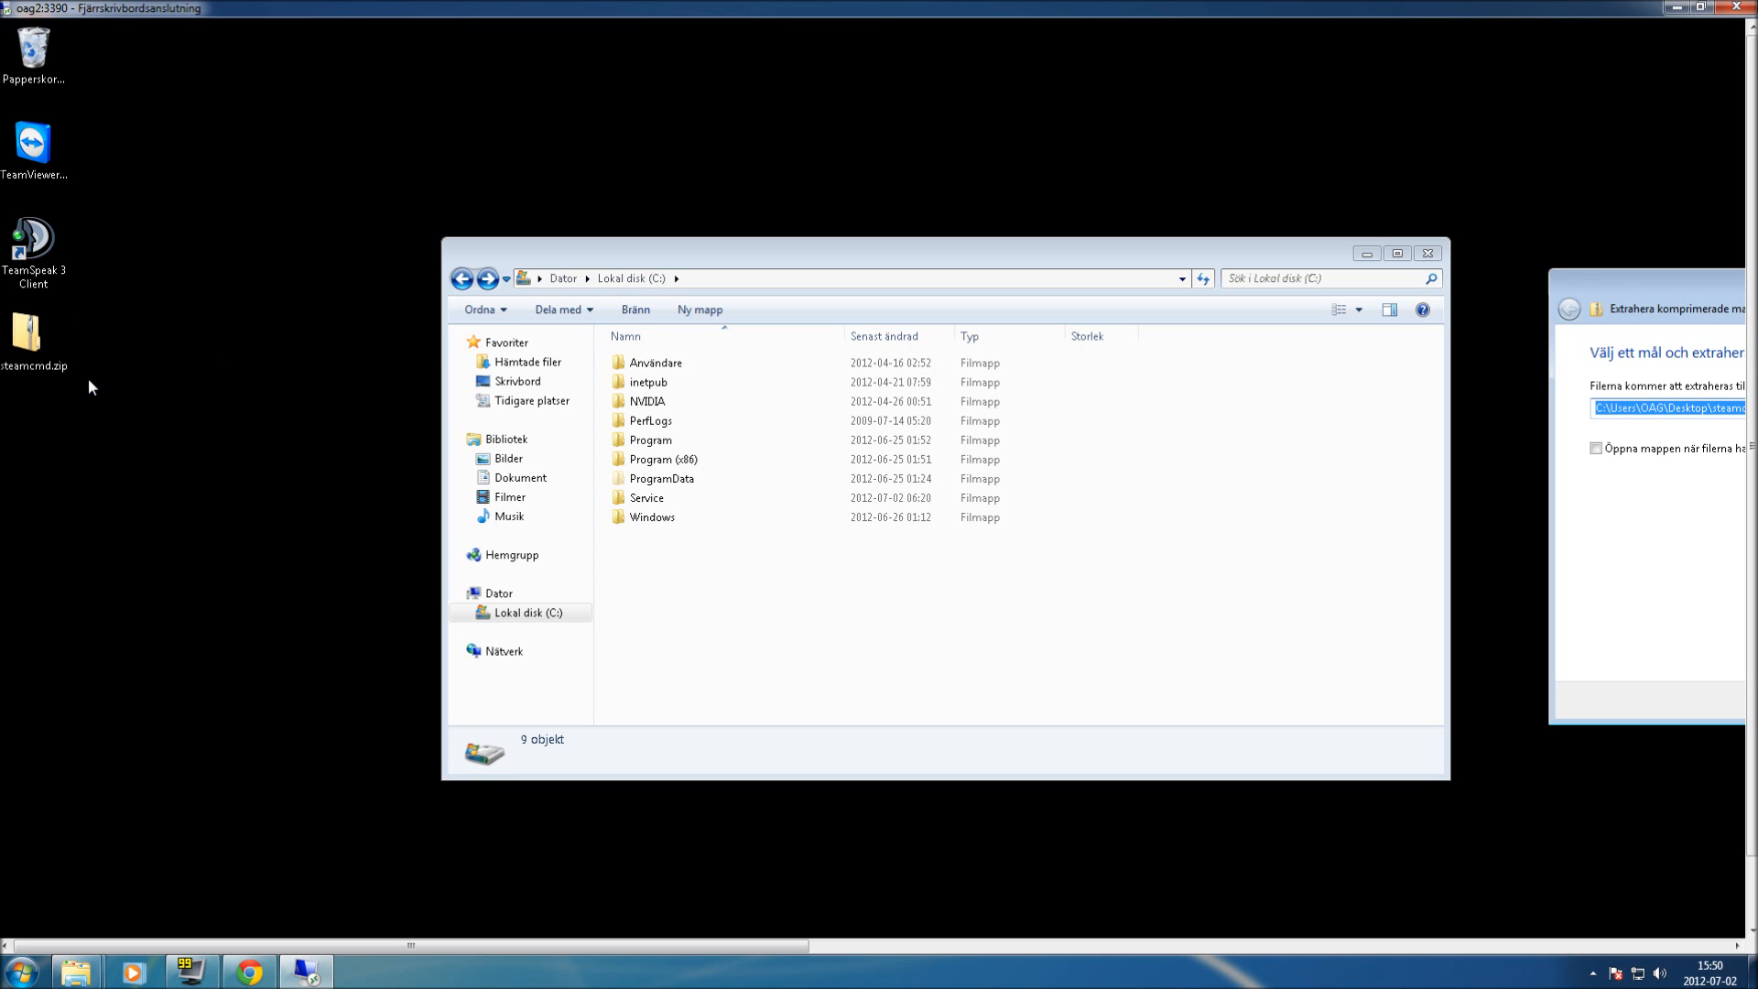
{"action": "left_click_drag", "start_coordinate": [1666, 274], "coordinate": [220, 331]}
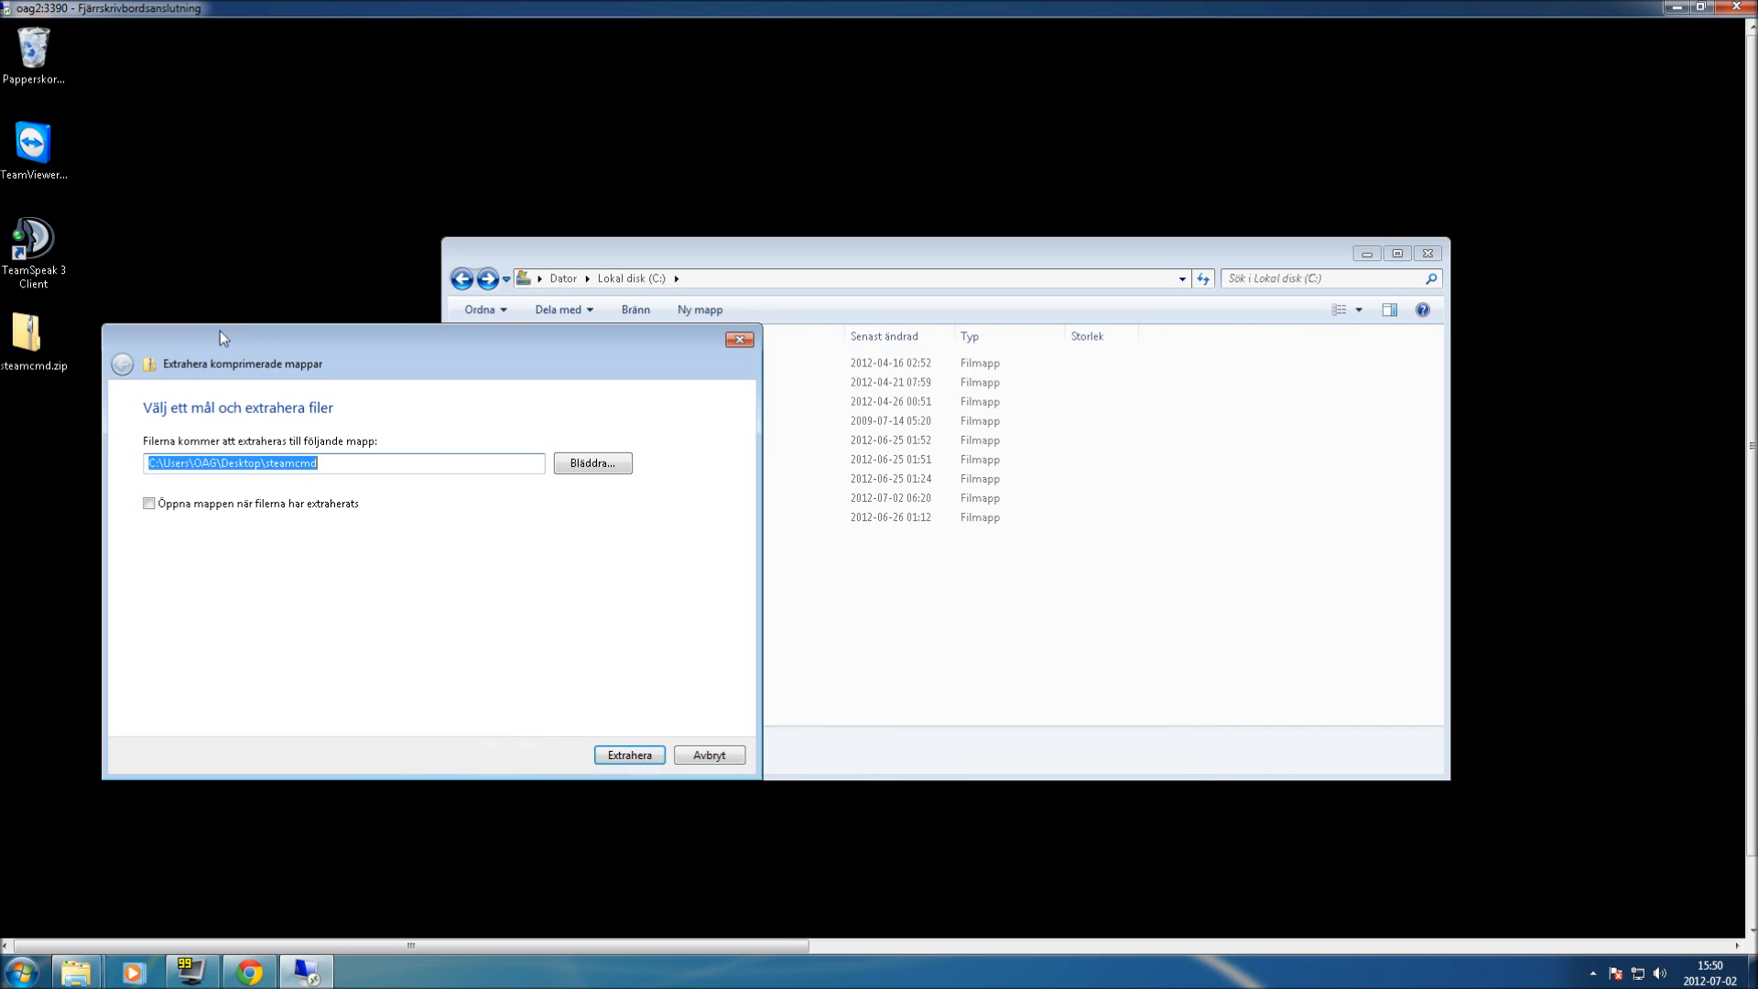
{"action": "left_click", "coordinate": [579, 464]}
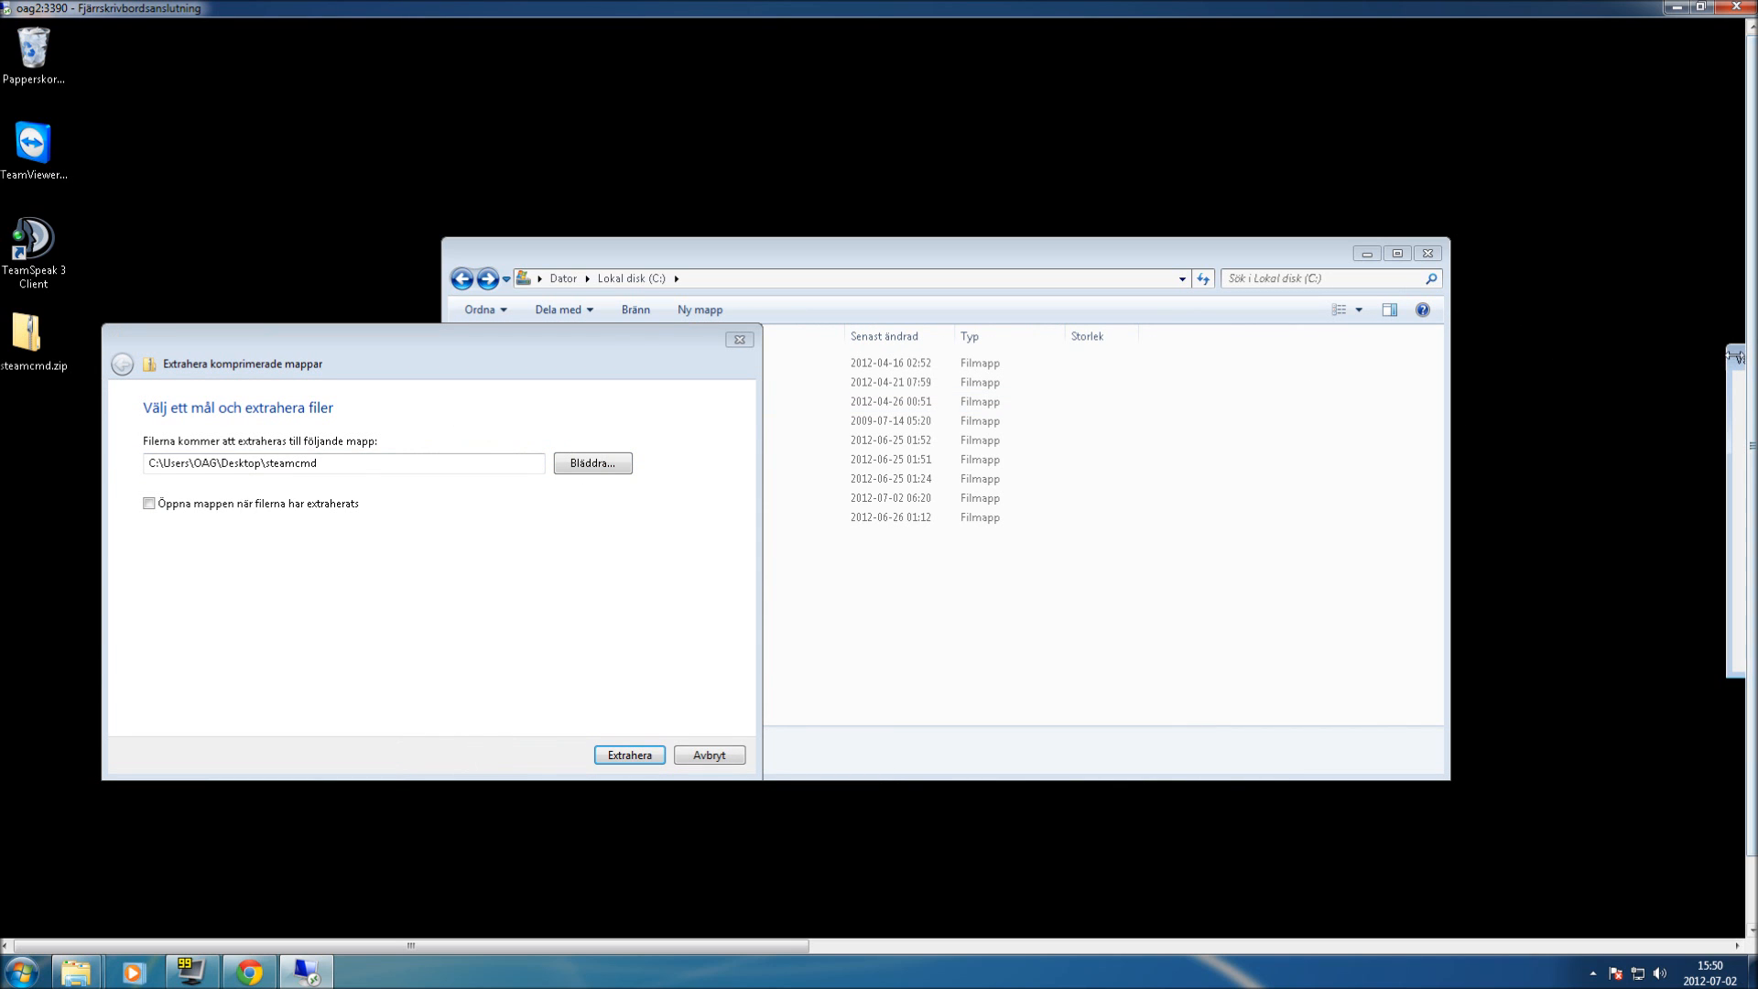
{"action": "left_click_drag", "start_coordinate": [1350, 372], "coordinate": [1591, 329]}
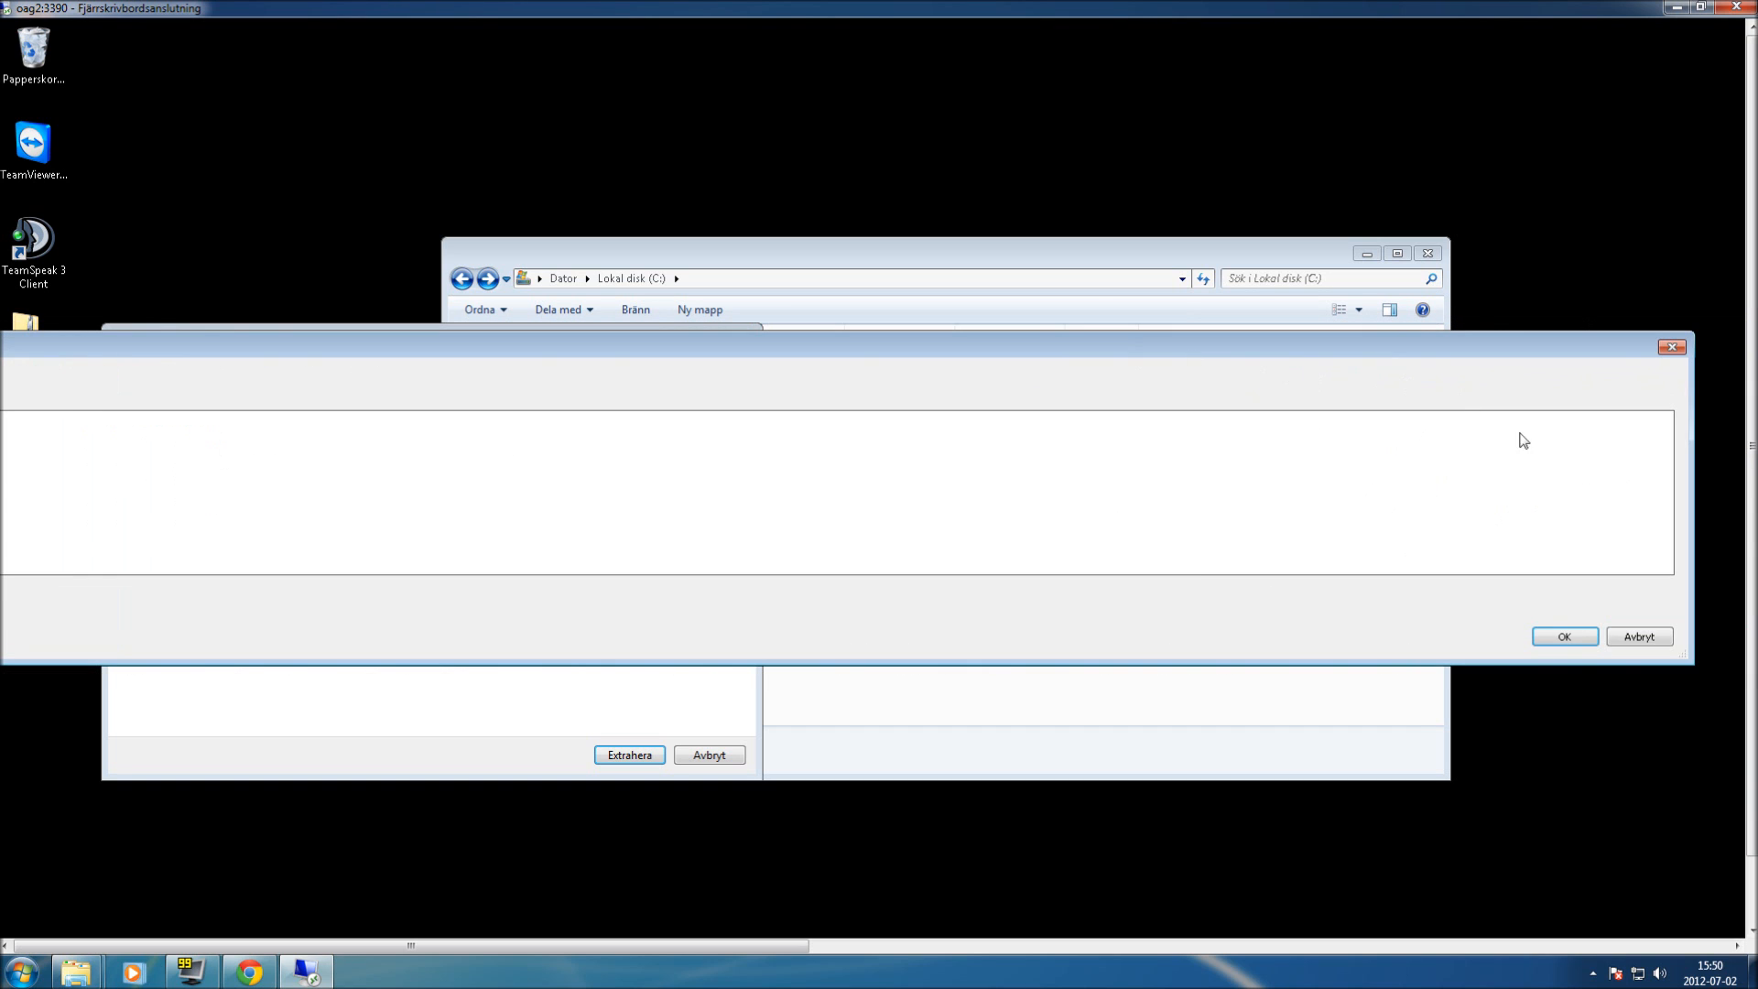
{"action": "left_click", "coordinate": [1561, 631]}
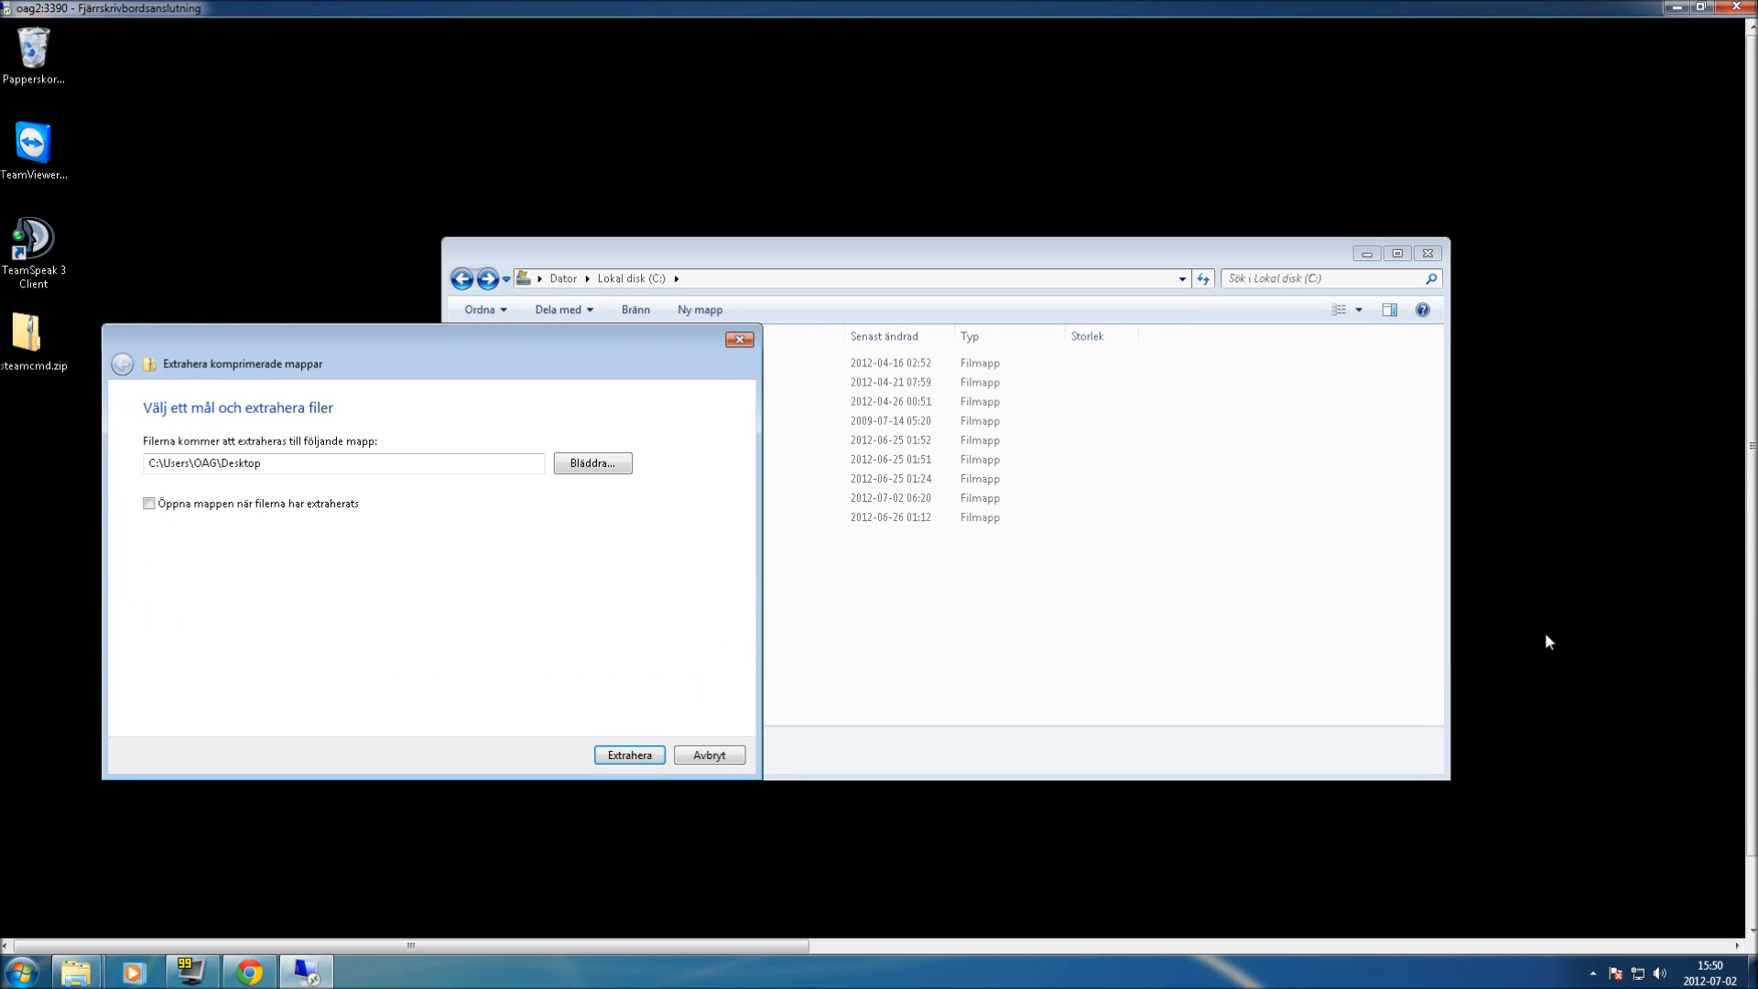
{"action": "left_click", "coordinate": [629, 756]}
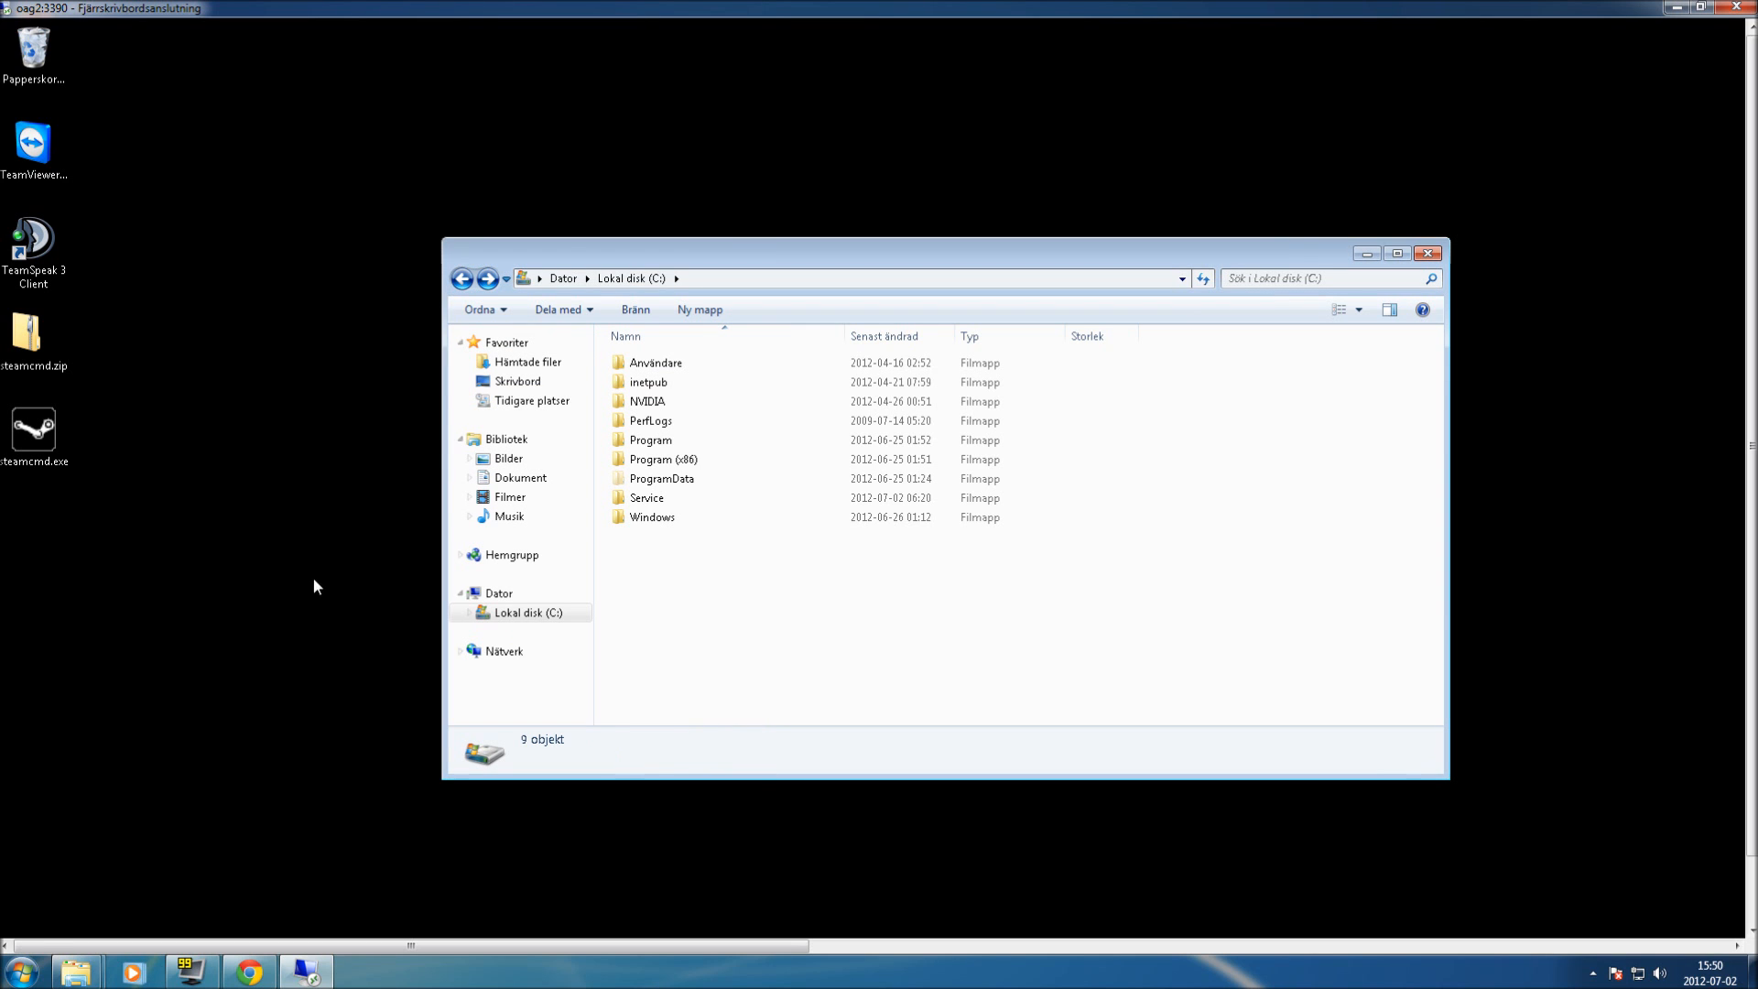
Create a new ns2rocks folder on the C: drive and open it.
{"action": "left_click", "coordinate": [50, 450]}
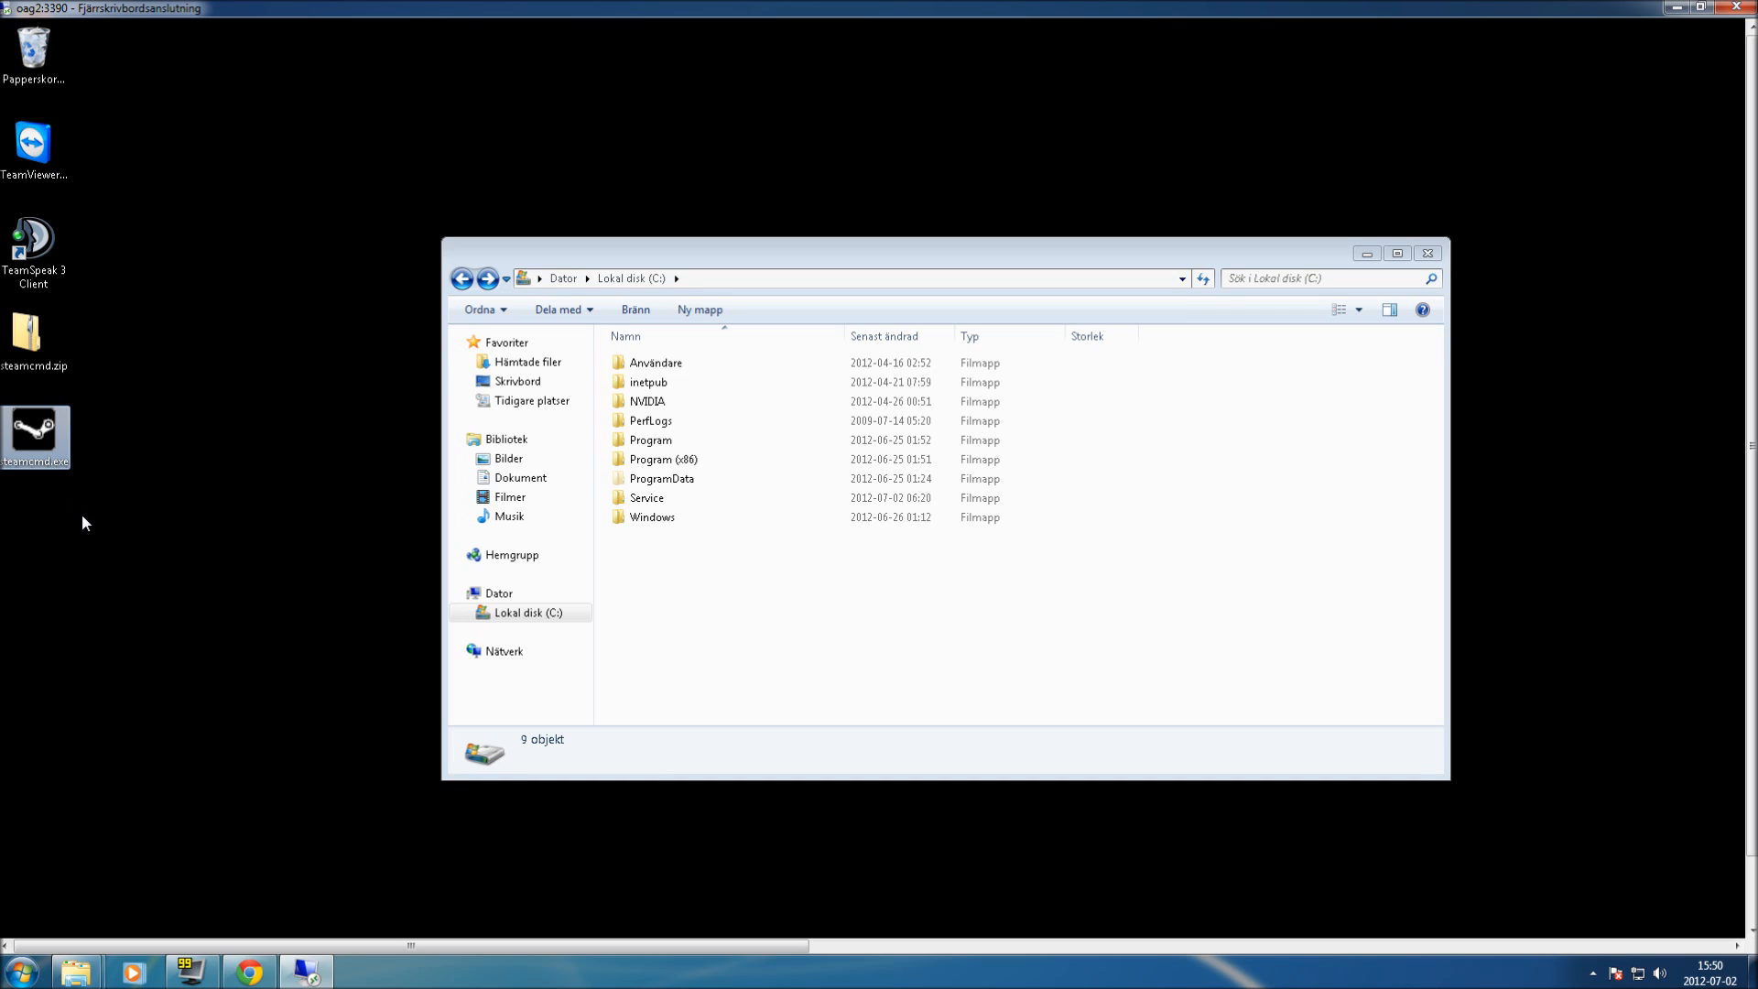
{"action": "double_click", "coordinate": [44, 445]}
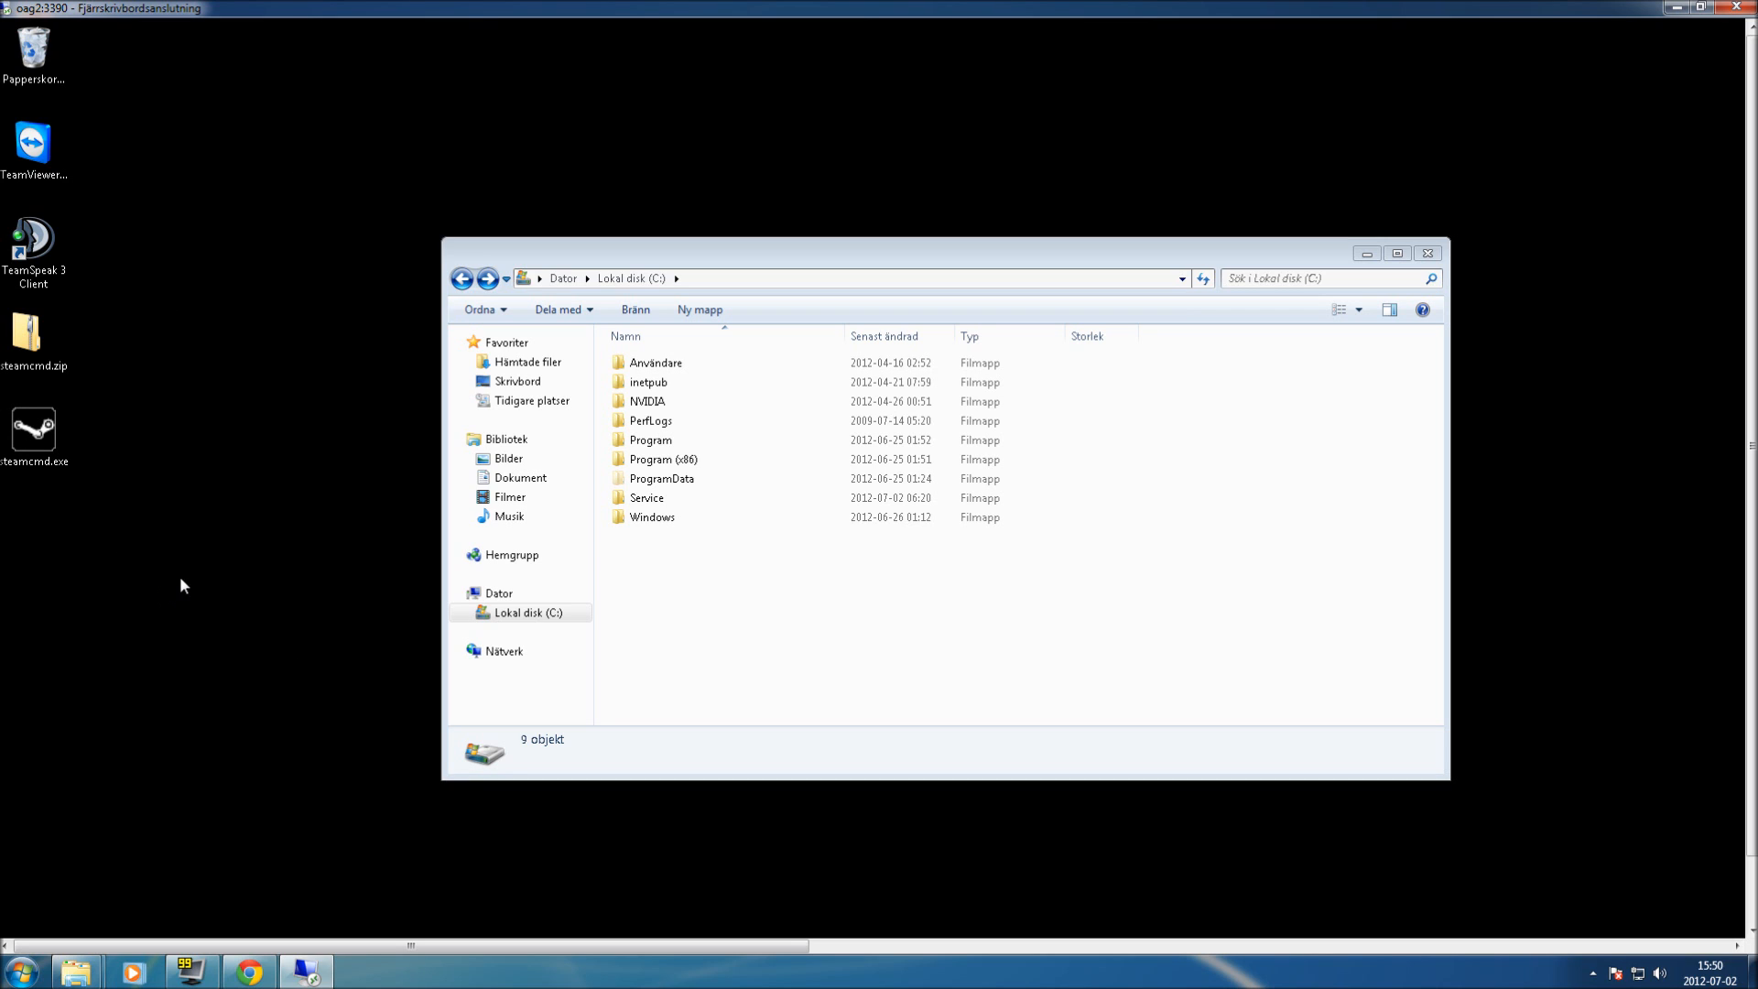
{"action": "left_click", "coordinate": [737, 586]}
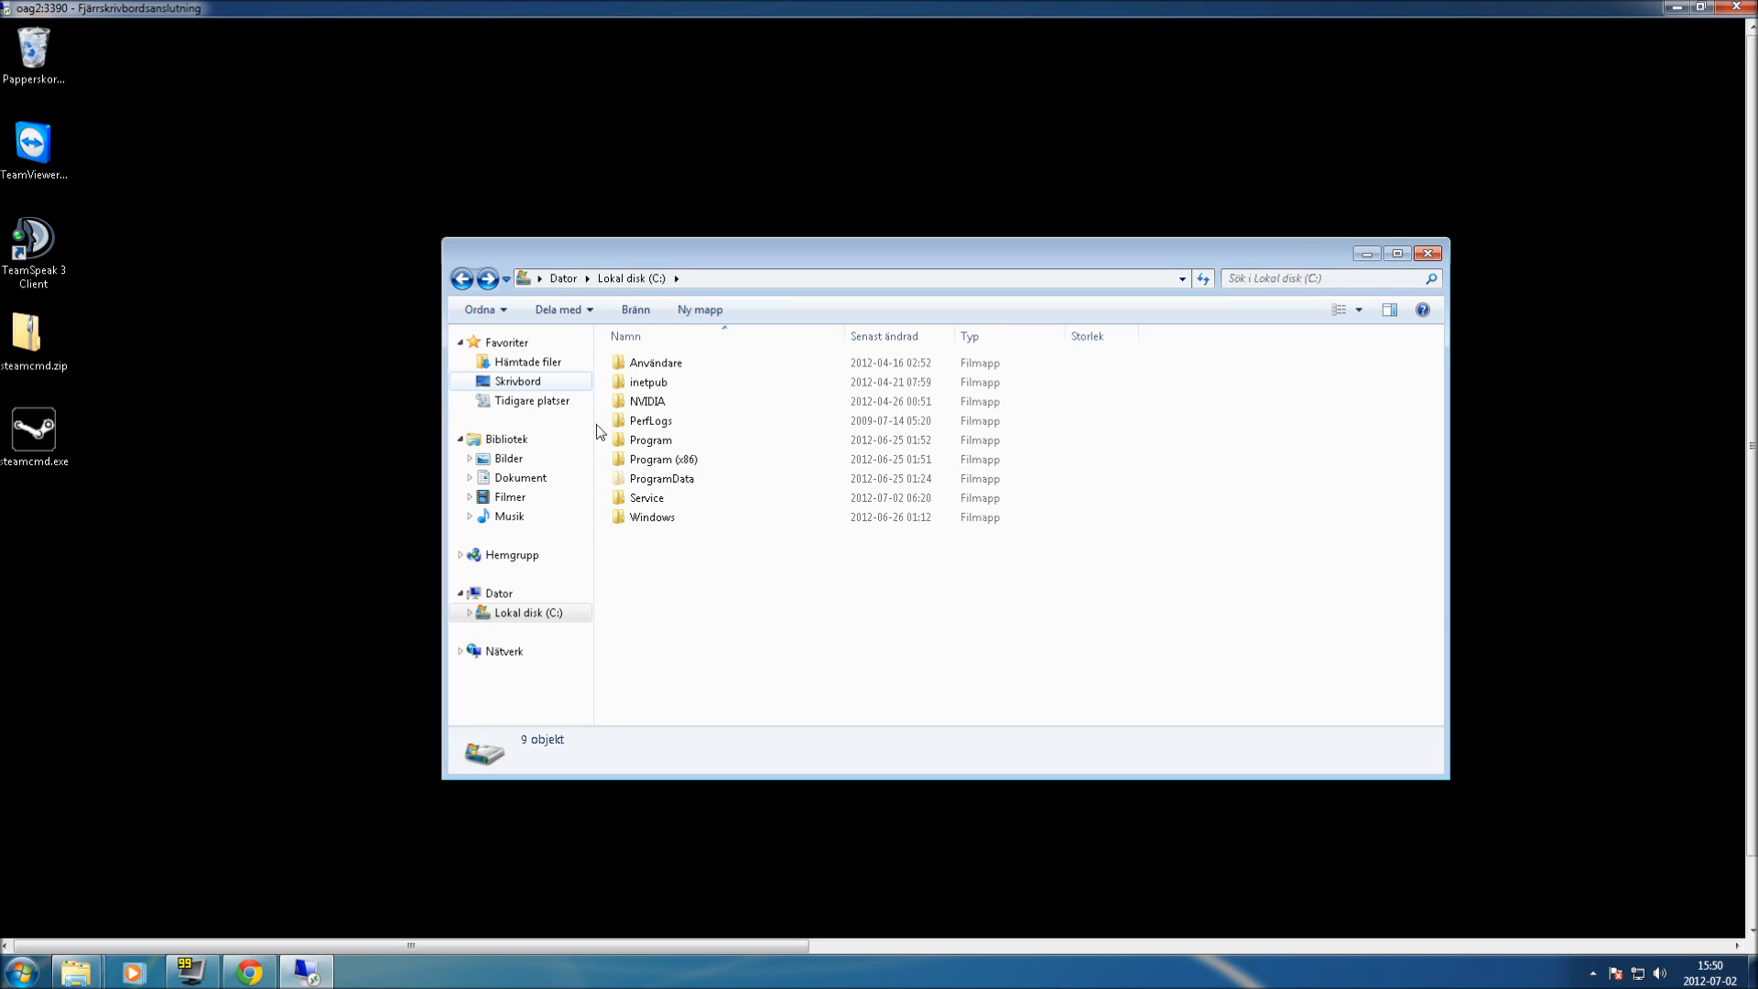
{"action": "right_click", "coordinate": [675, 579]}
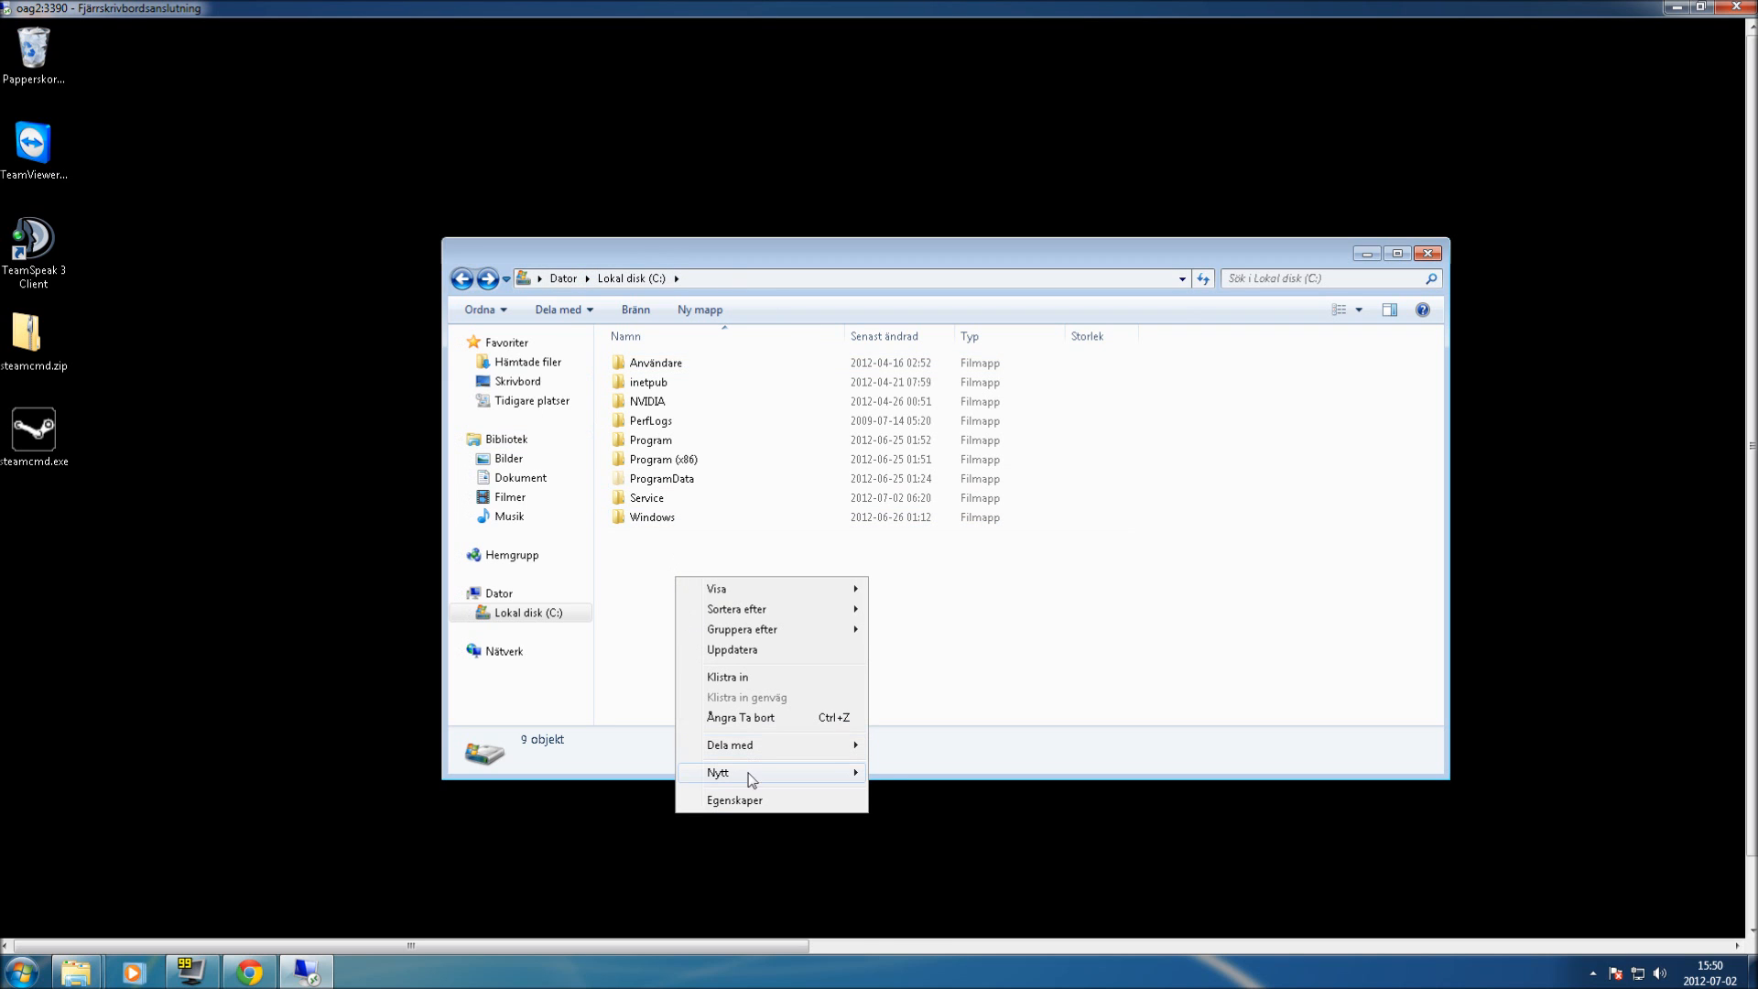
{"action": "mouse_move", "coordinate": [750, 780]}
{"action": "left_click", "coordinate": [916, 774]}
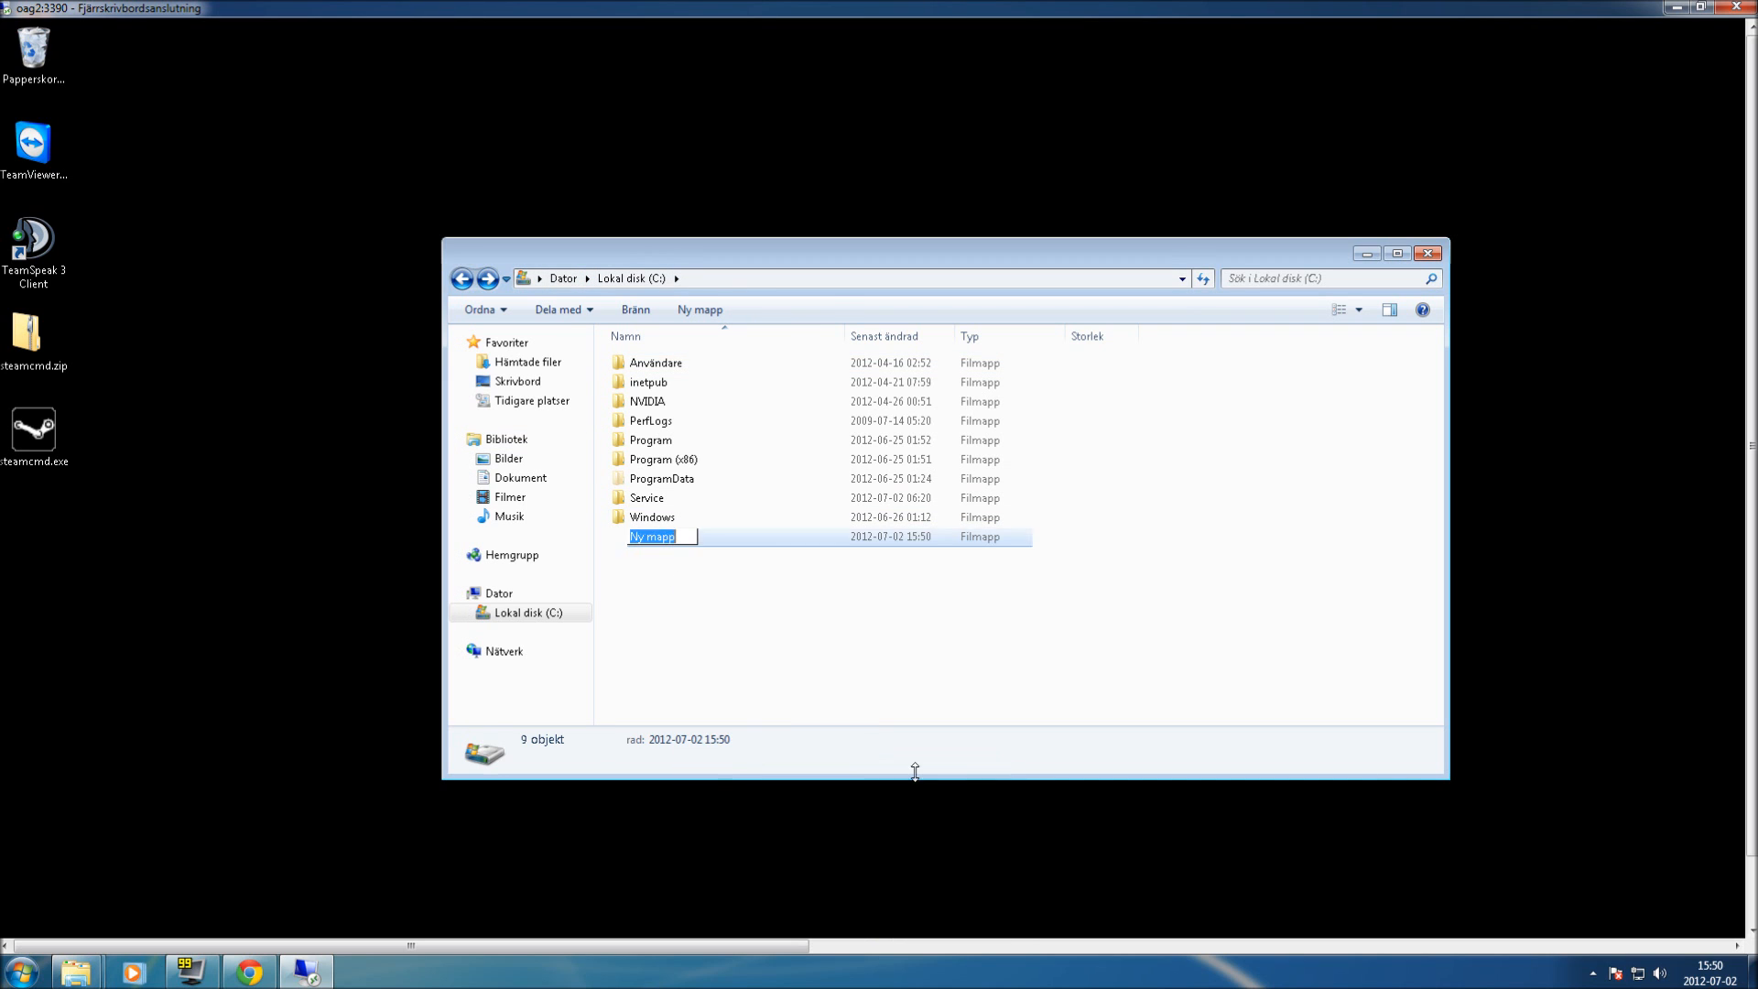
{"action": "type", "text": "ns2rocks"}
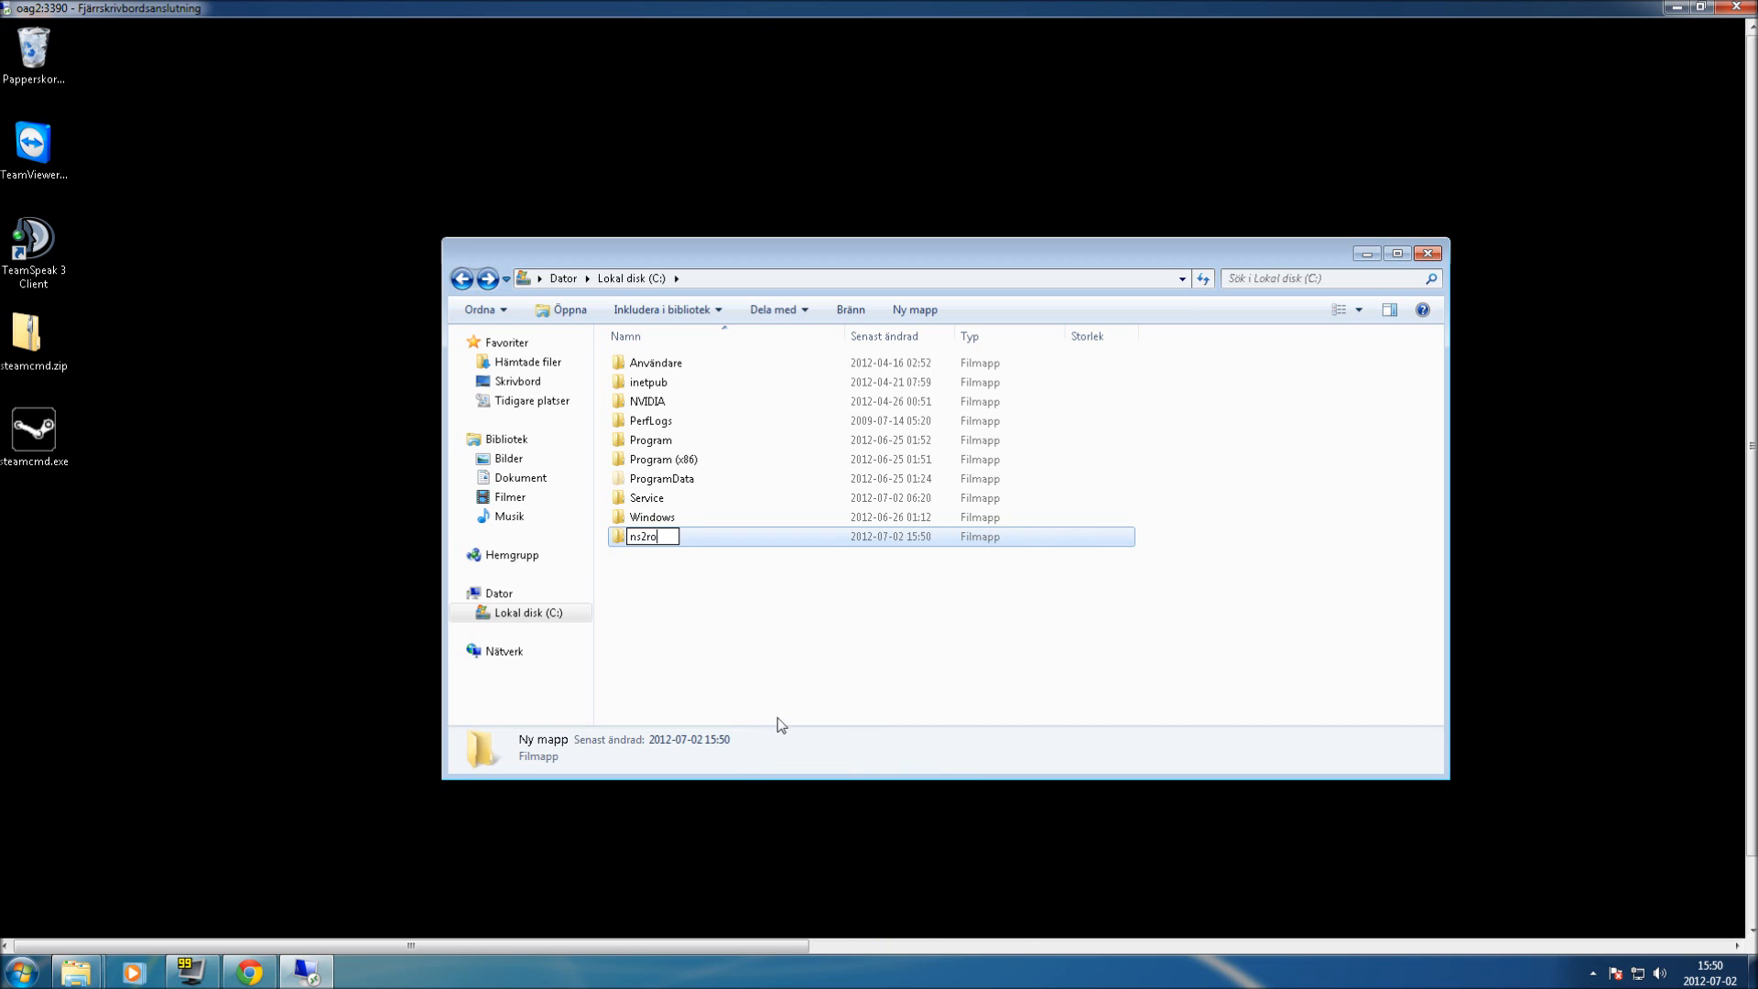
{"action": "left_click", "coordinate": [739, 660]}
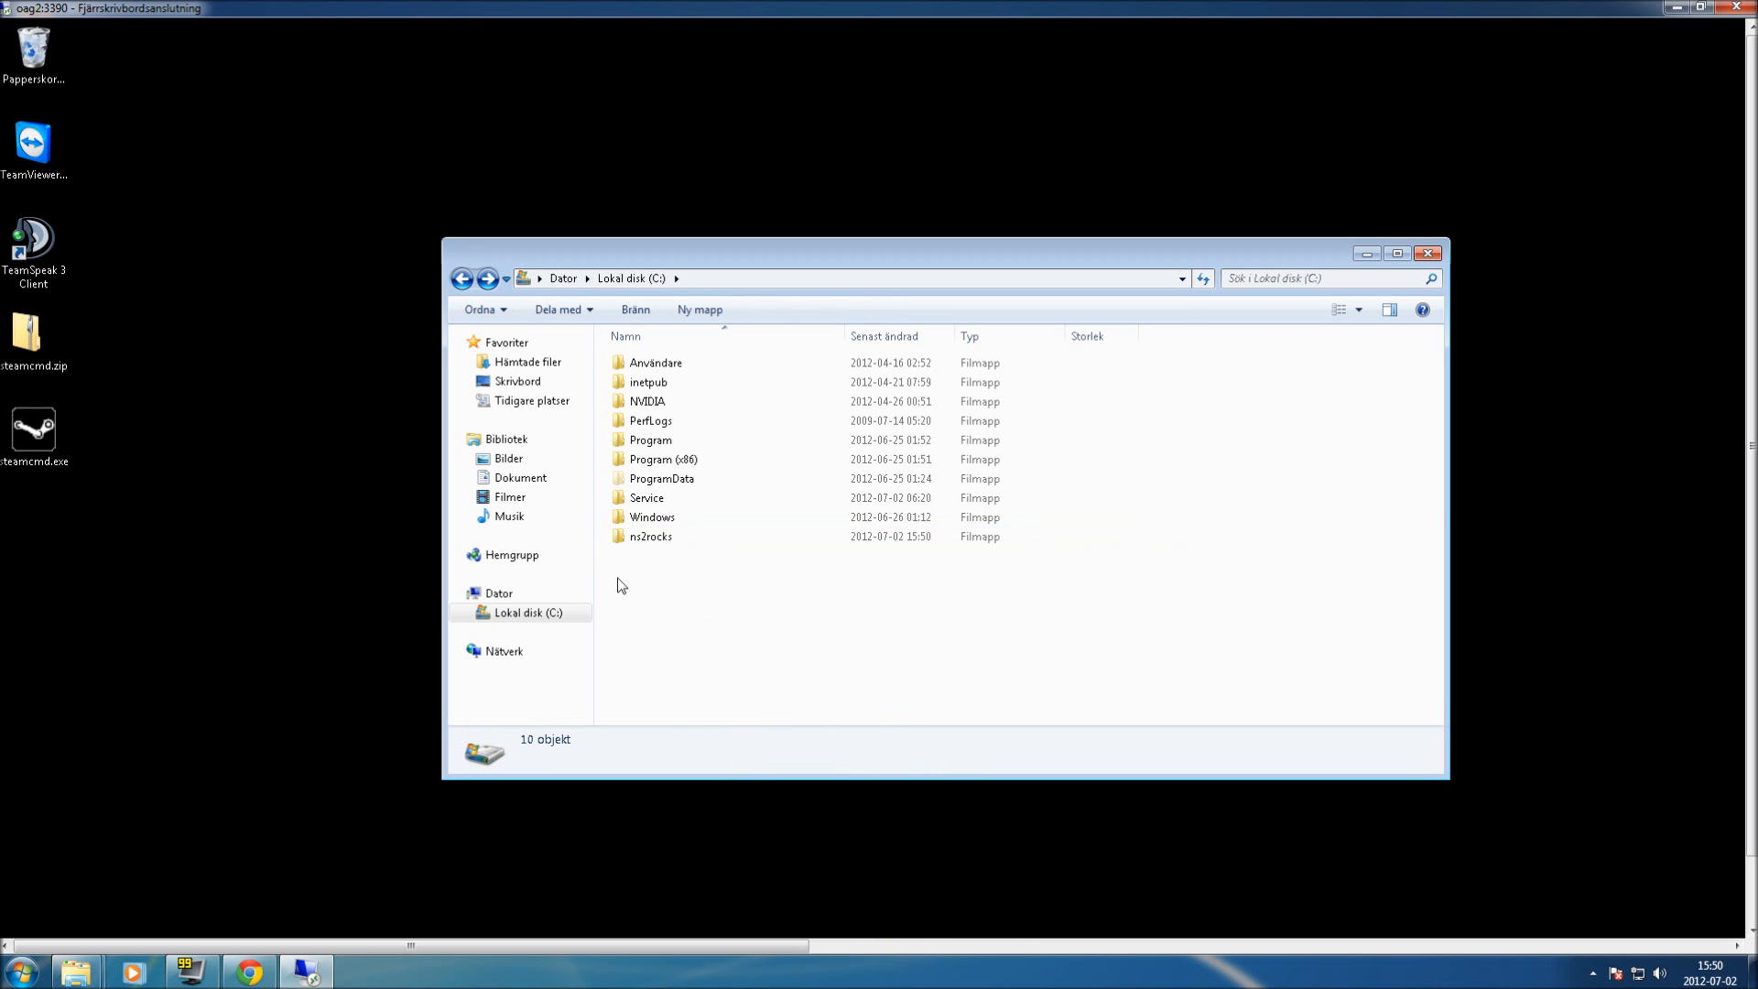
{"action": "double_click", "coordinate": [652, 536]}
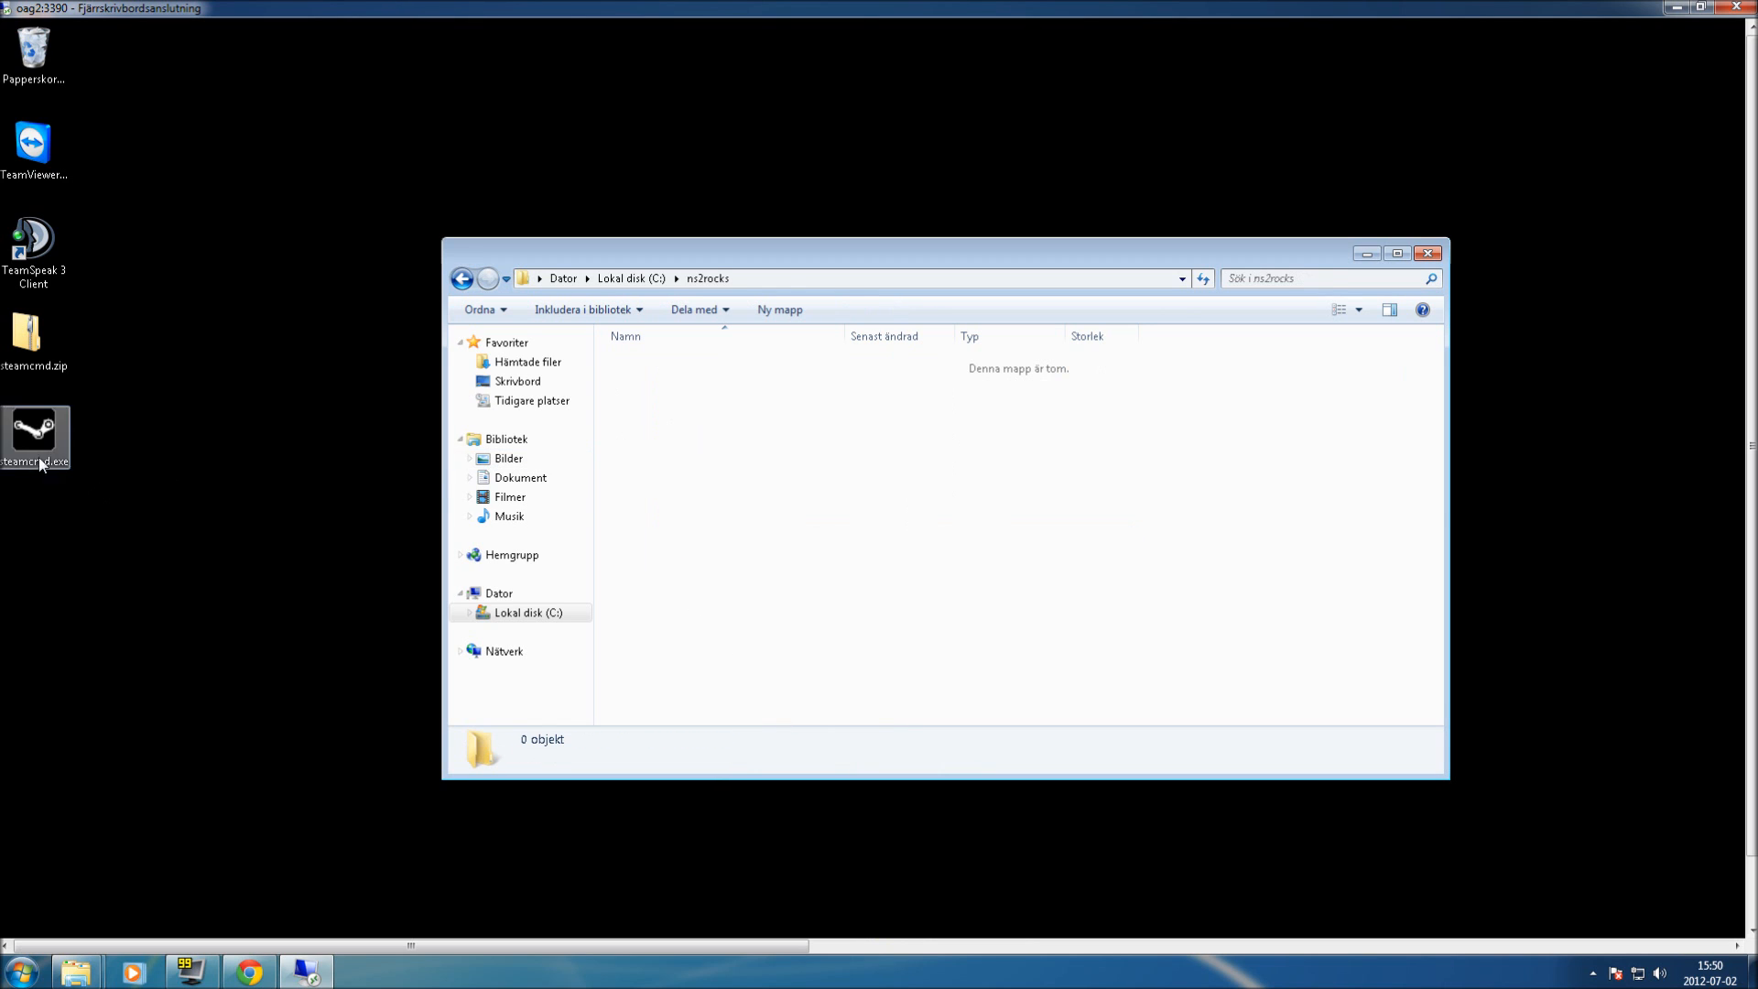
Create a steamcmd folder inside ns2rocks and move steamcmd.exe from the desktop into it.
{"action": "right_click", "coordinate": [655, 422]}
{"action": "mouse_move", "coordinate": [733, 639]}
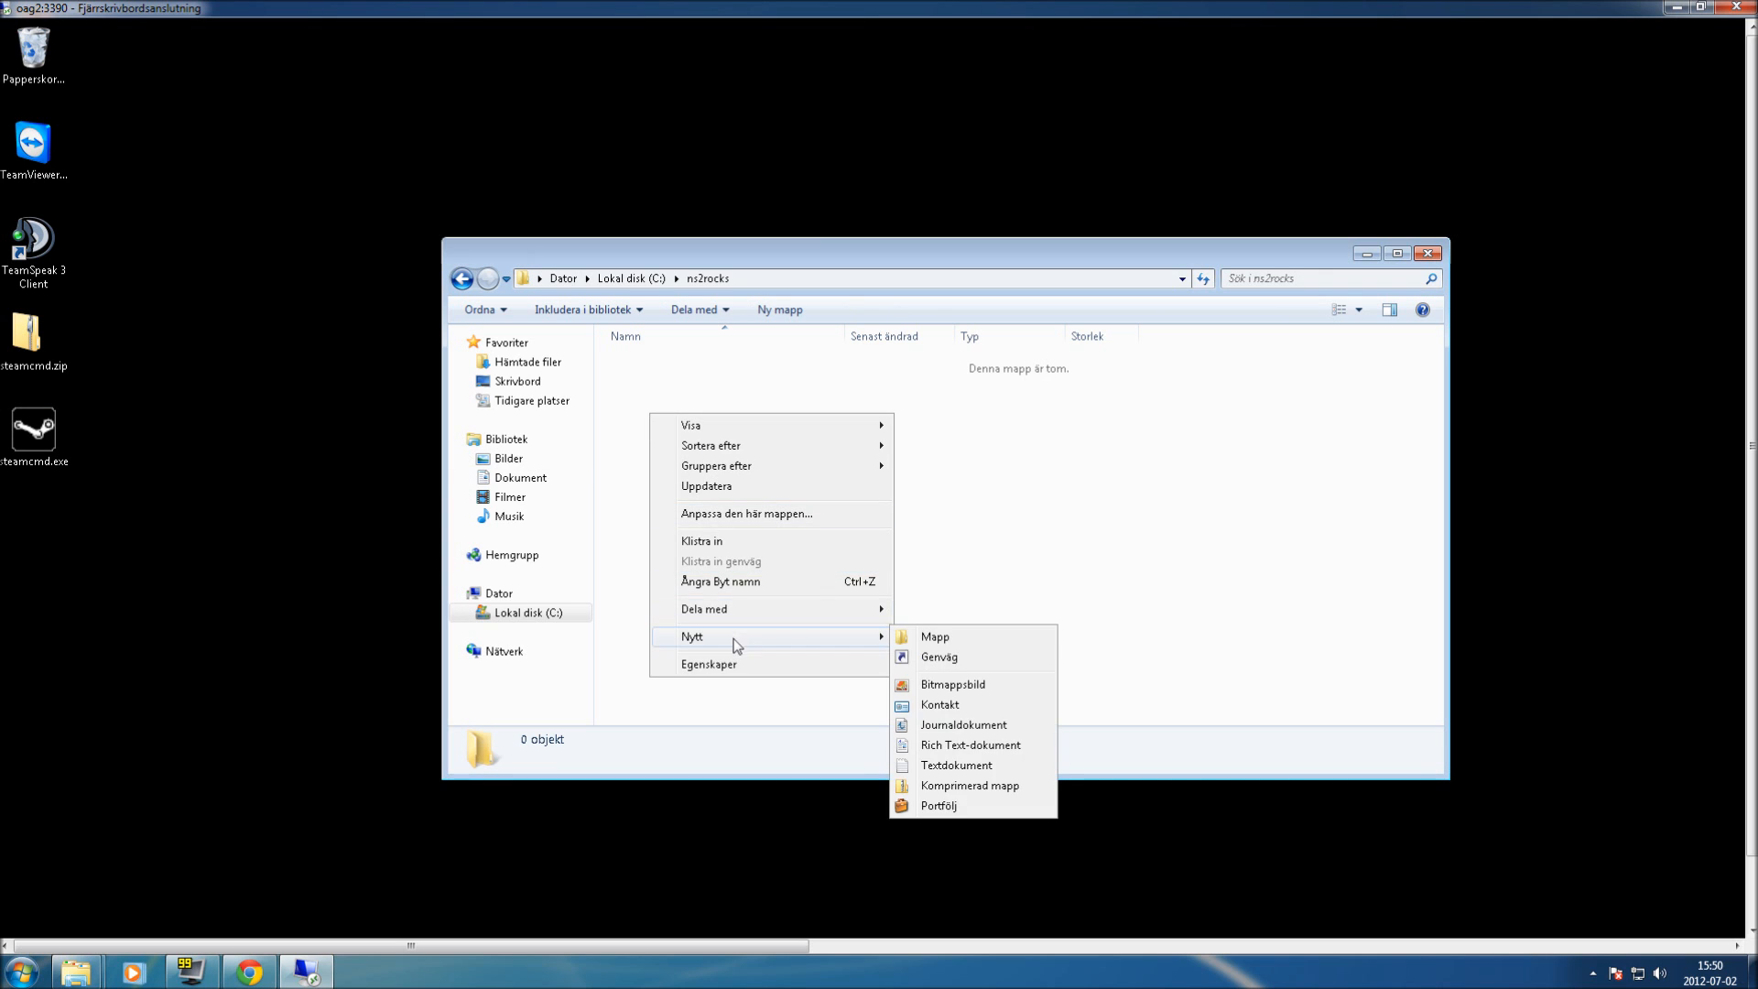
{"action": "left_click", "coordinate": [942, 640]}
{"action": "type", "text": "steamcmd"}
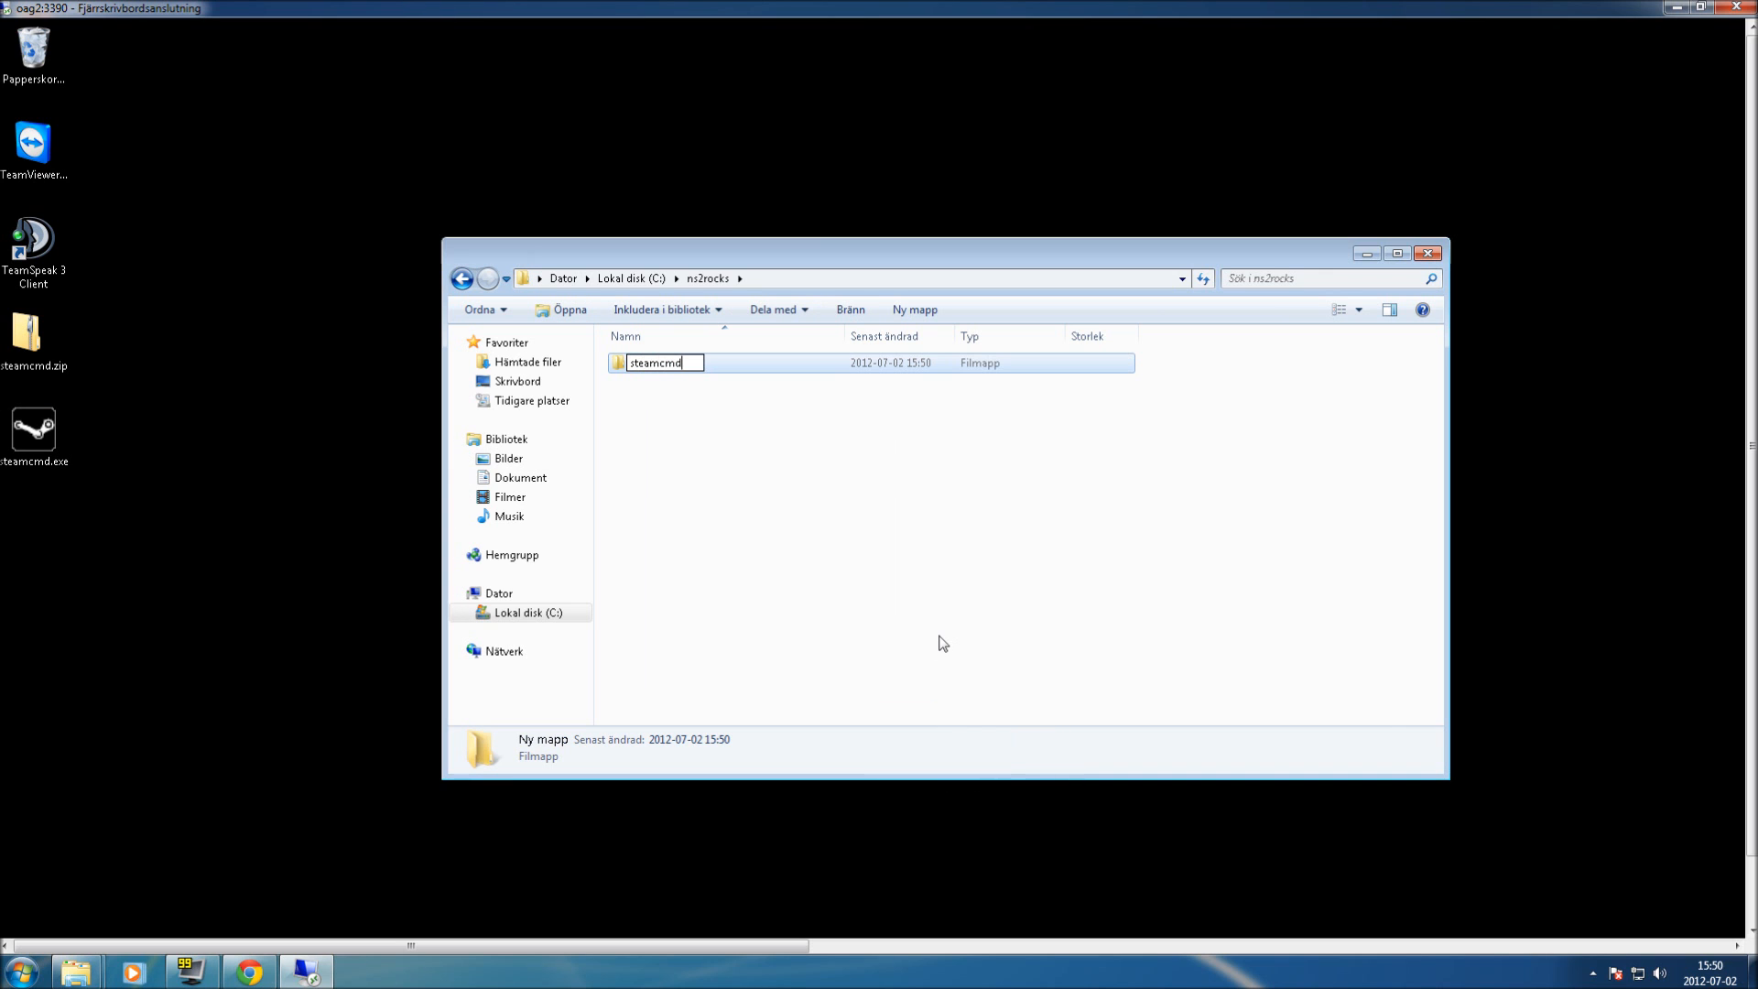
{"action": "key", "text": "Return"}
{"action": "left_click", "coordinate": [939, 643]}
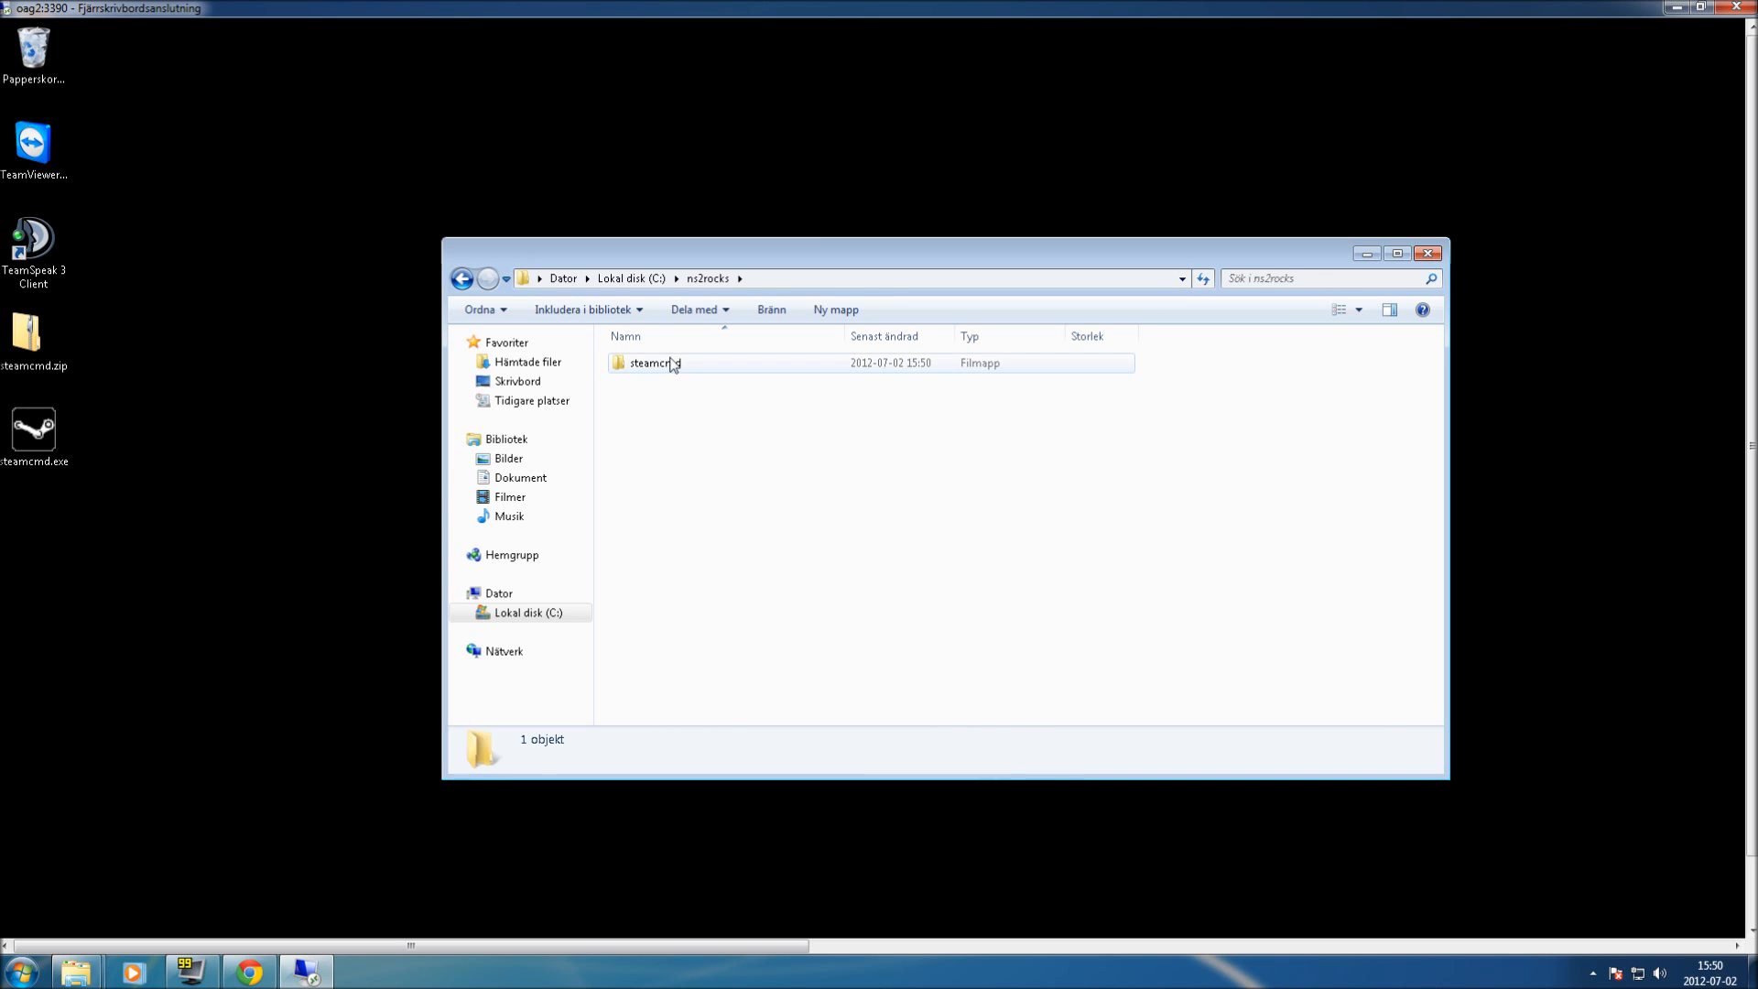
{"action": "double_click", "coordinate": [673, 365]}
{"action": "left_click_drag", "start_coordinate": [26, 449], "coordinate": [812, 452]}
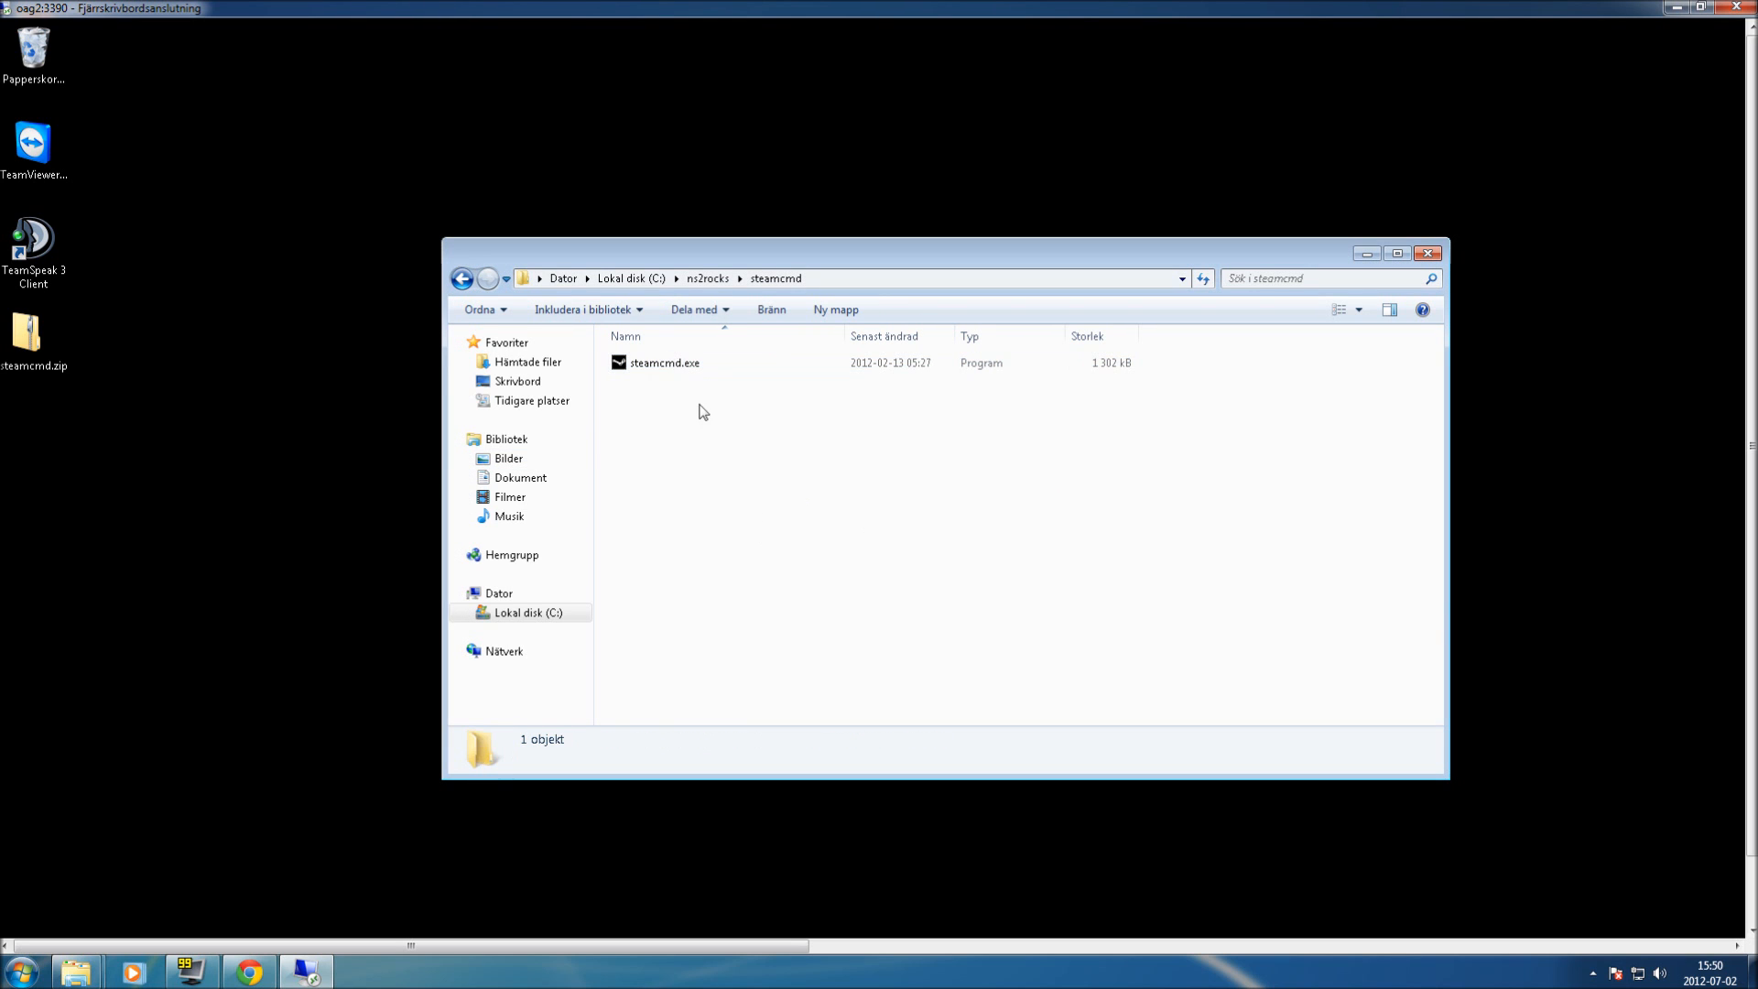
Run steamcmd.exe from C:\ns2rocks\steamcmd and let it update until the Steam> prompt.
{"action": "double_click", "coordinate": [714, 368]}
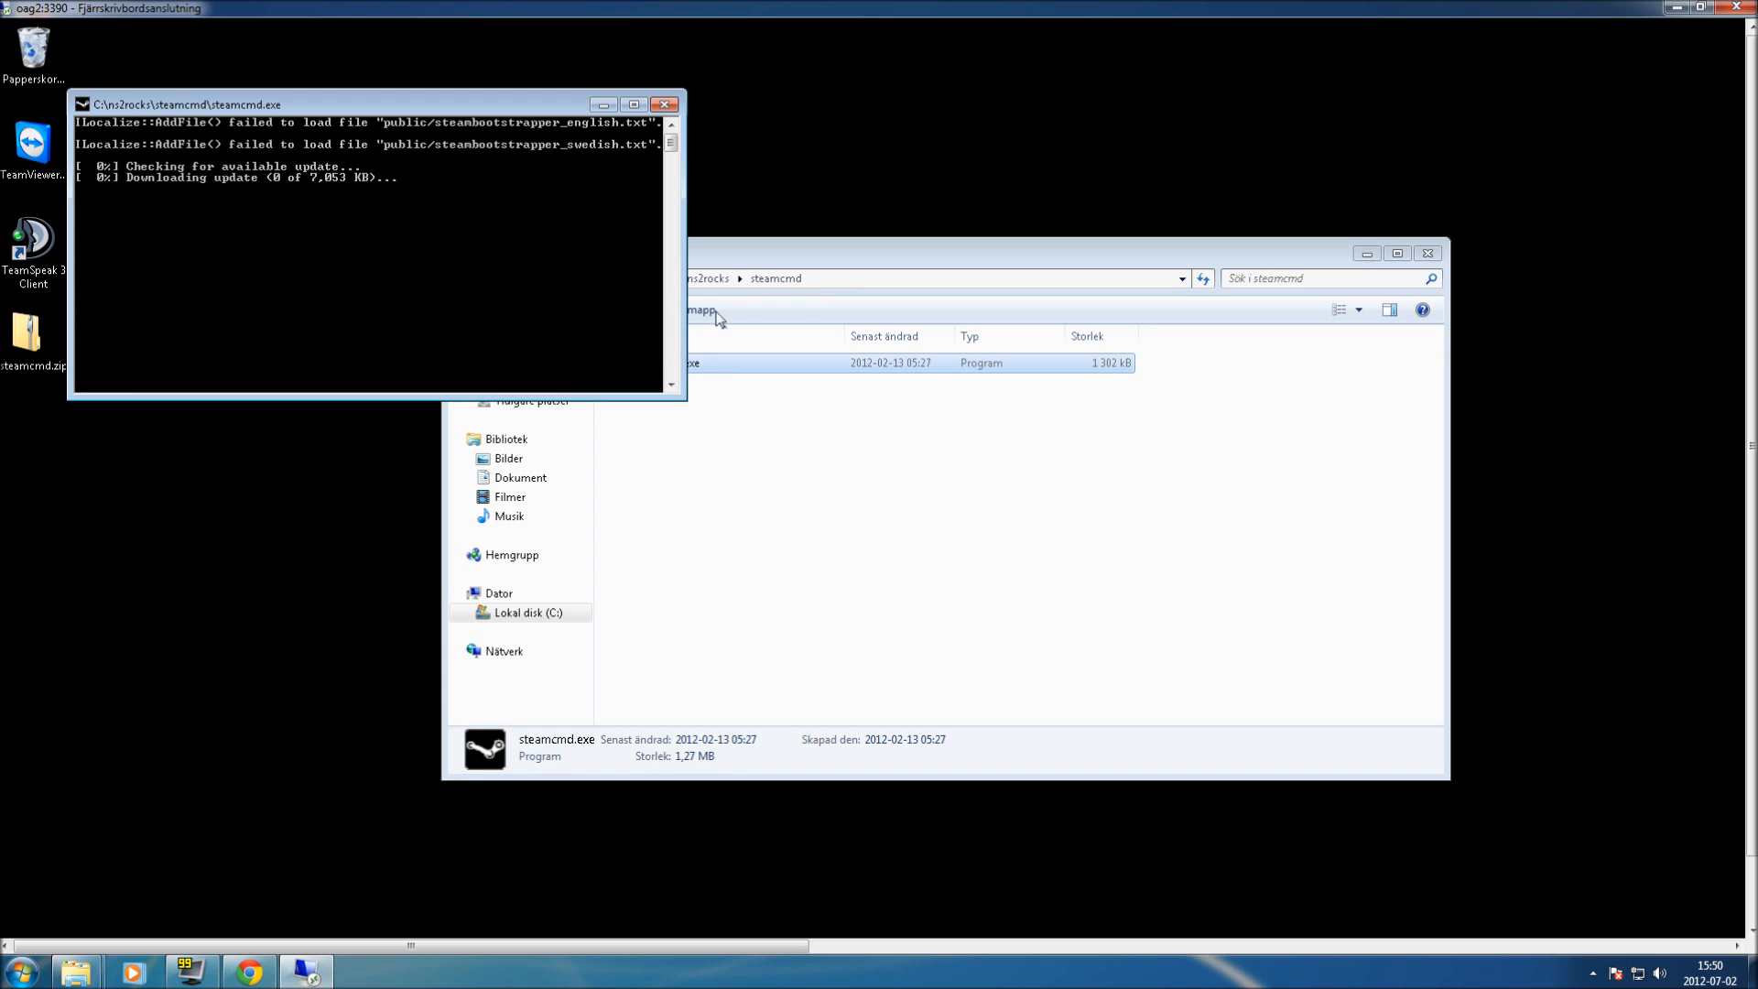
{"action": "left_click_drag", "start_coordinate": [769, 263], "coordinate": [963, 339]}
{"action": "left_click", "coordinate": [425, 280]}
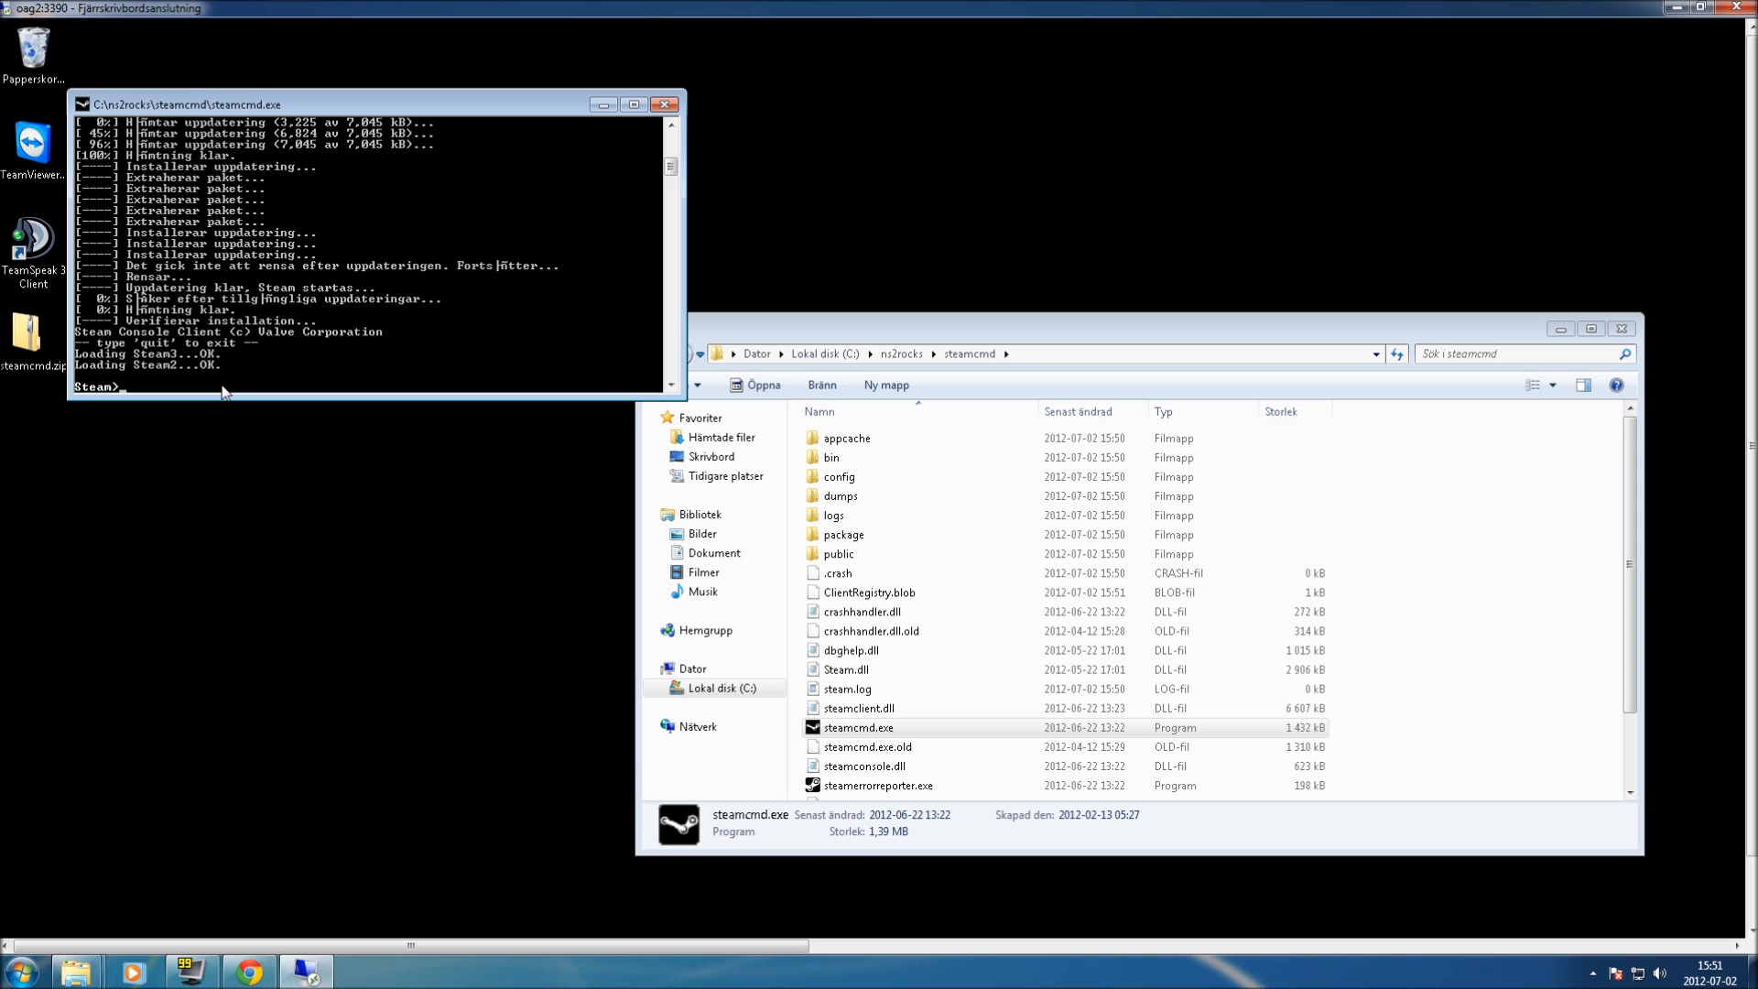
Look up the 'login <username> <password>' line in the forum guide, then minimize Chrome.
{"action": "left_click", "coordinate": [249, 972]}
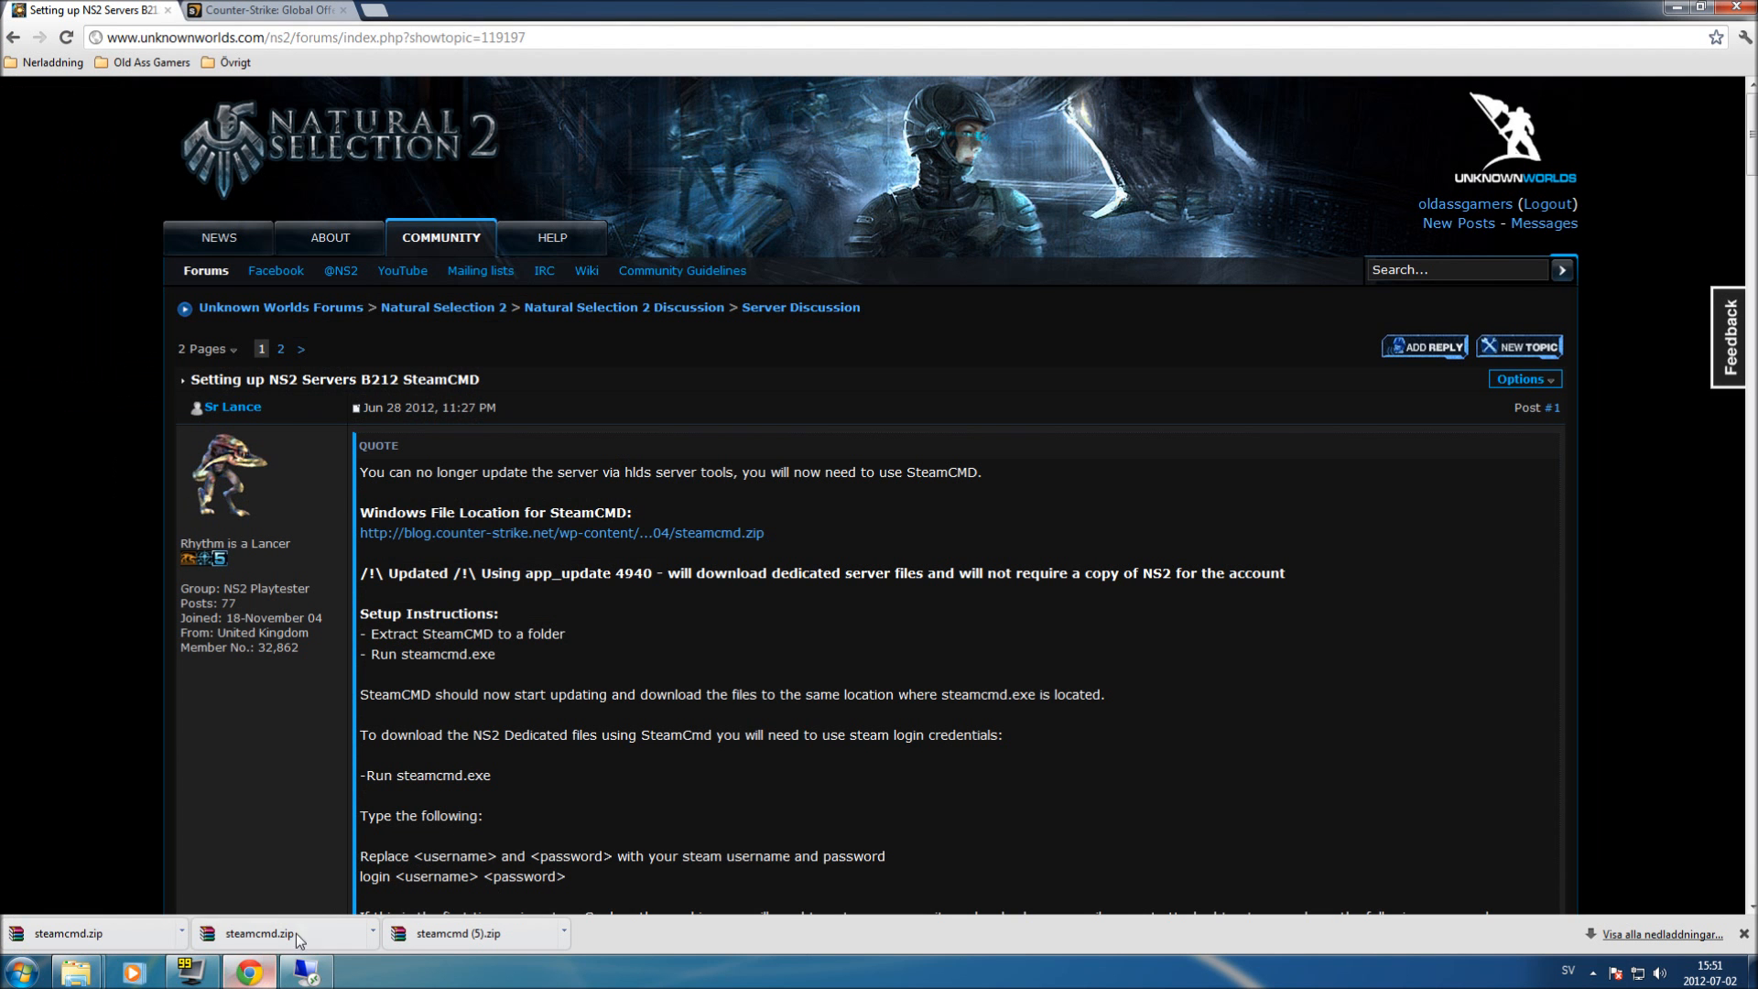
{"action": "scroll", "coordinate": [628, 733], "scroll_direction": "down", "scroll_amount": 4}
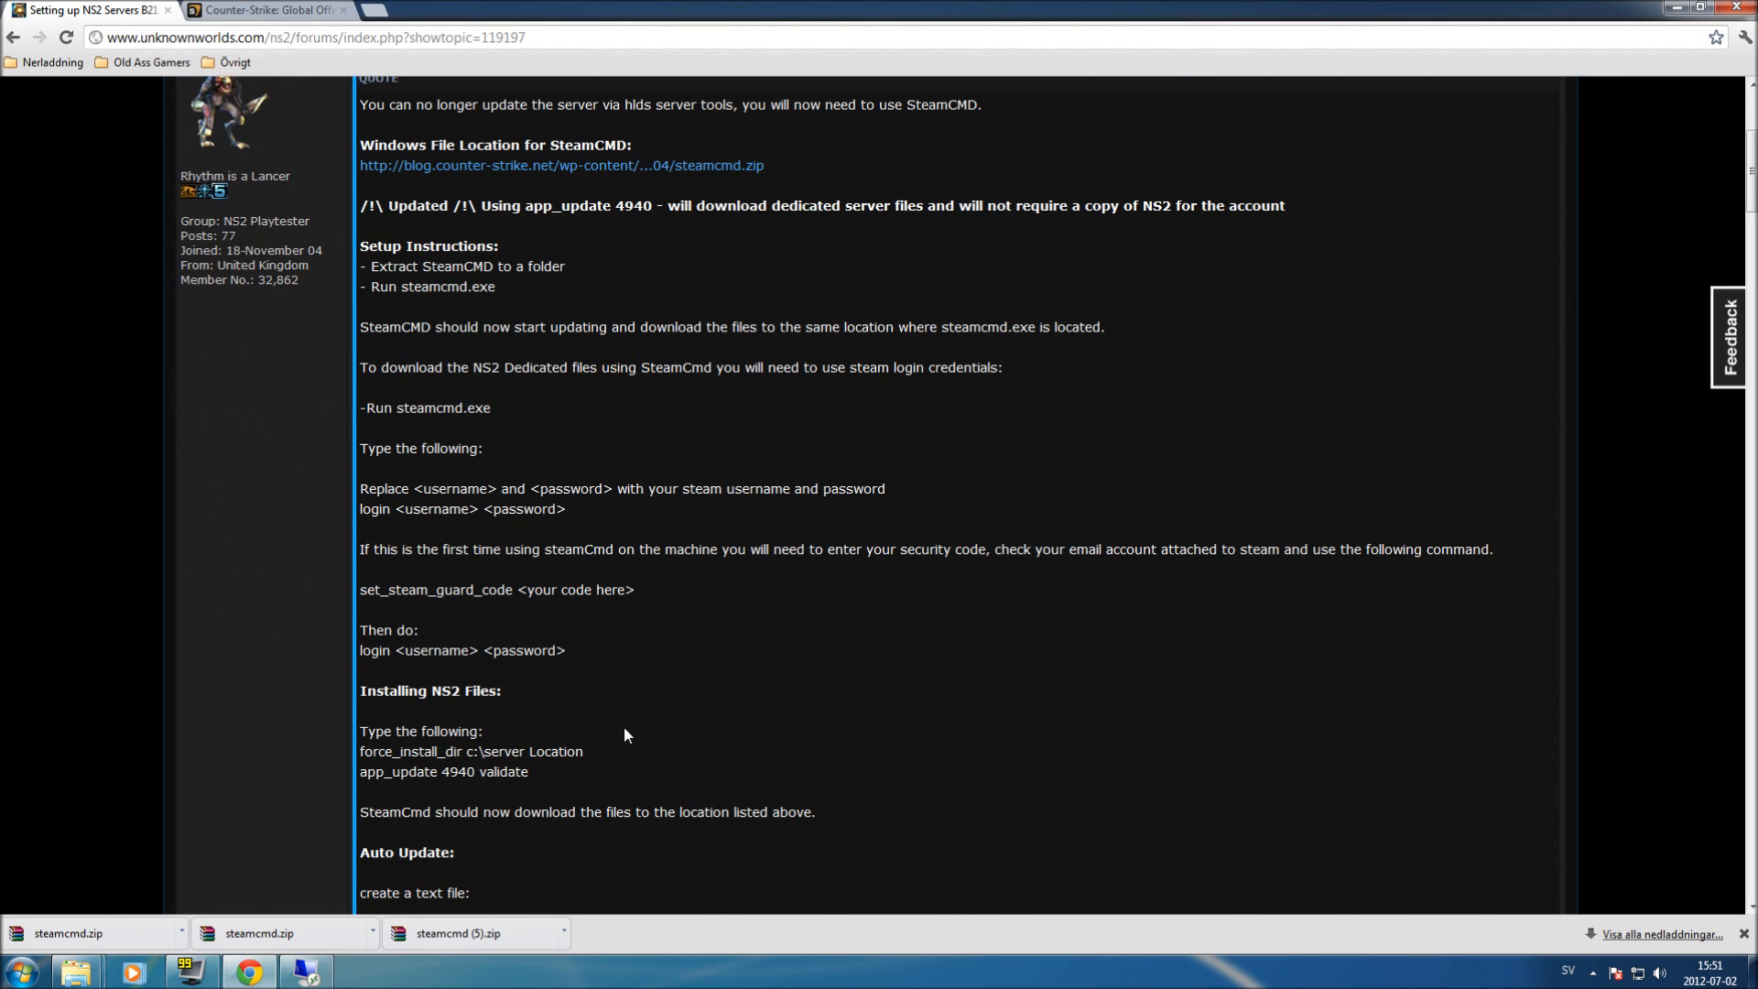
{"action": "scroll", "coordinate": [624, 727], "scroll_direction": "down", "scroll_amount": 1}
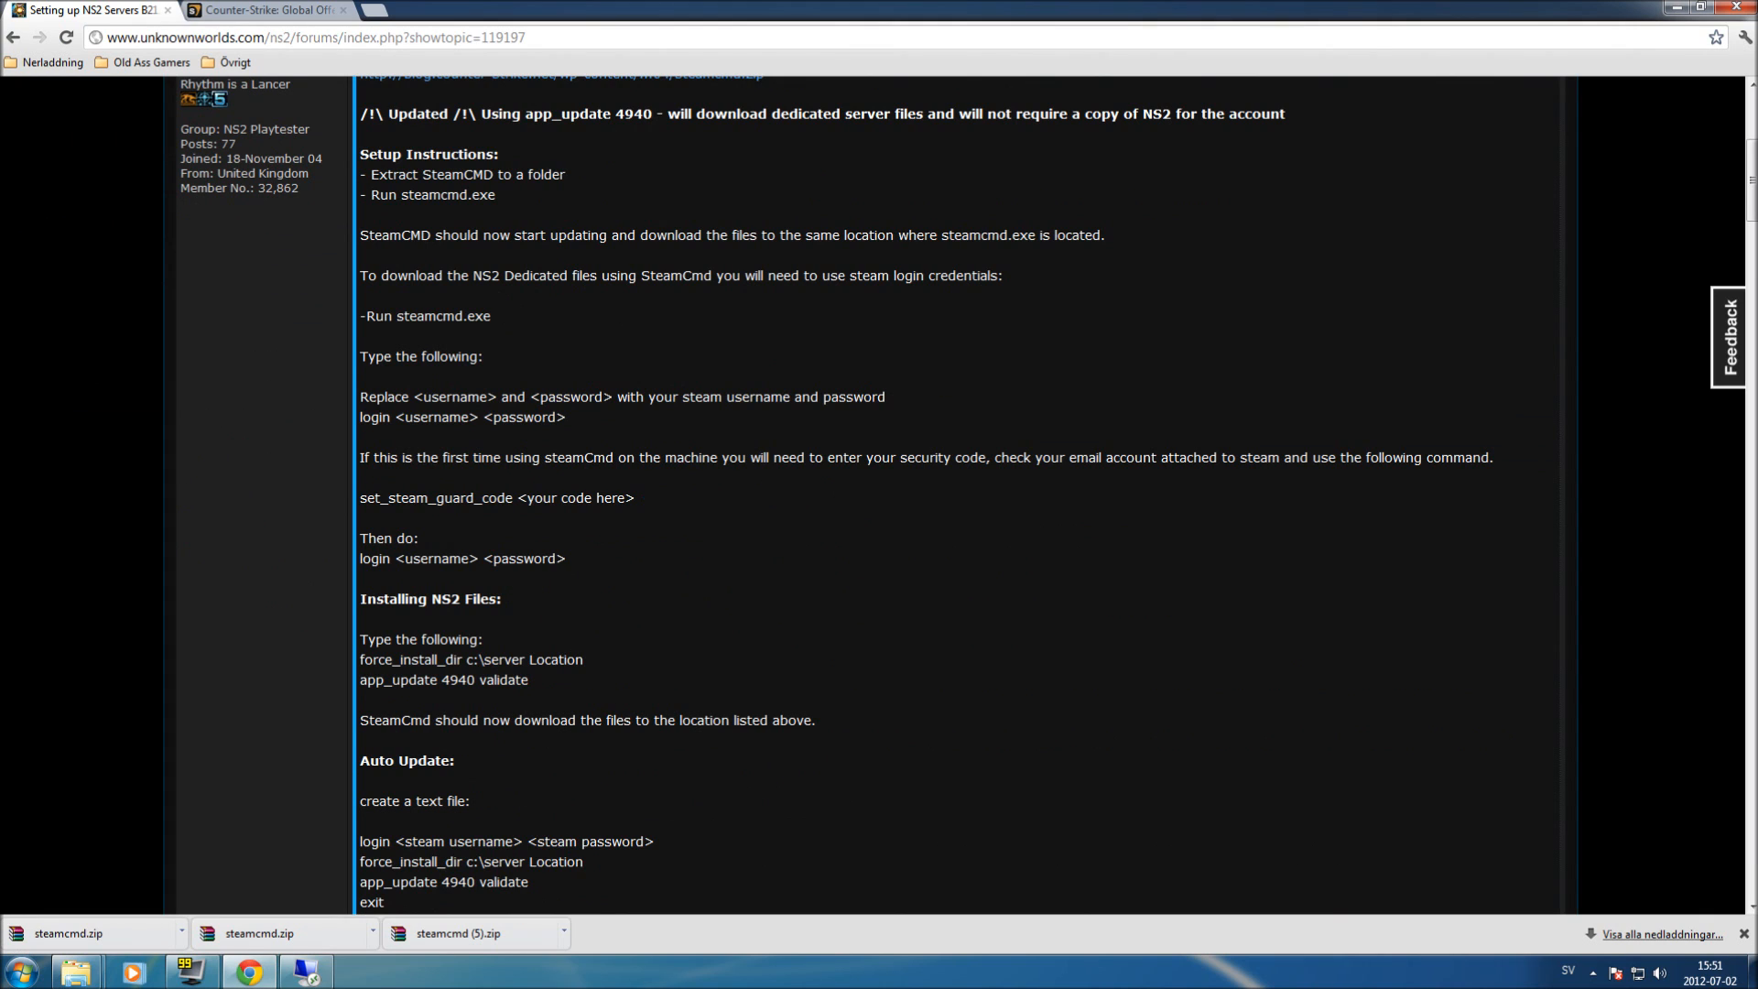
{"action": "scroll", "coordinate": [355, 565], "scroll_direction": "up", "scroll_amount": 2}
{"action": "scroll", "coordinate": [355, 566], "scroll_direction": "down", "scroll_amount": 2}
{"action": "left_click_drag", "start_coordinate": [359, 559], "coordinate": [566, 558]}
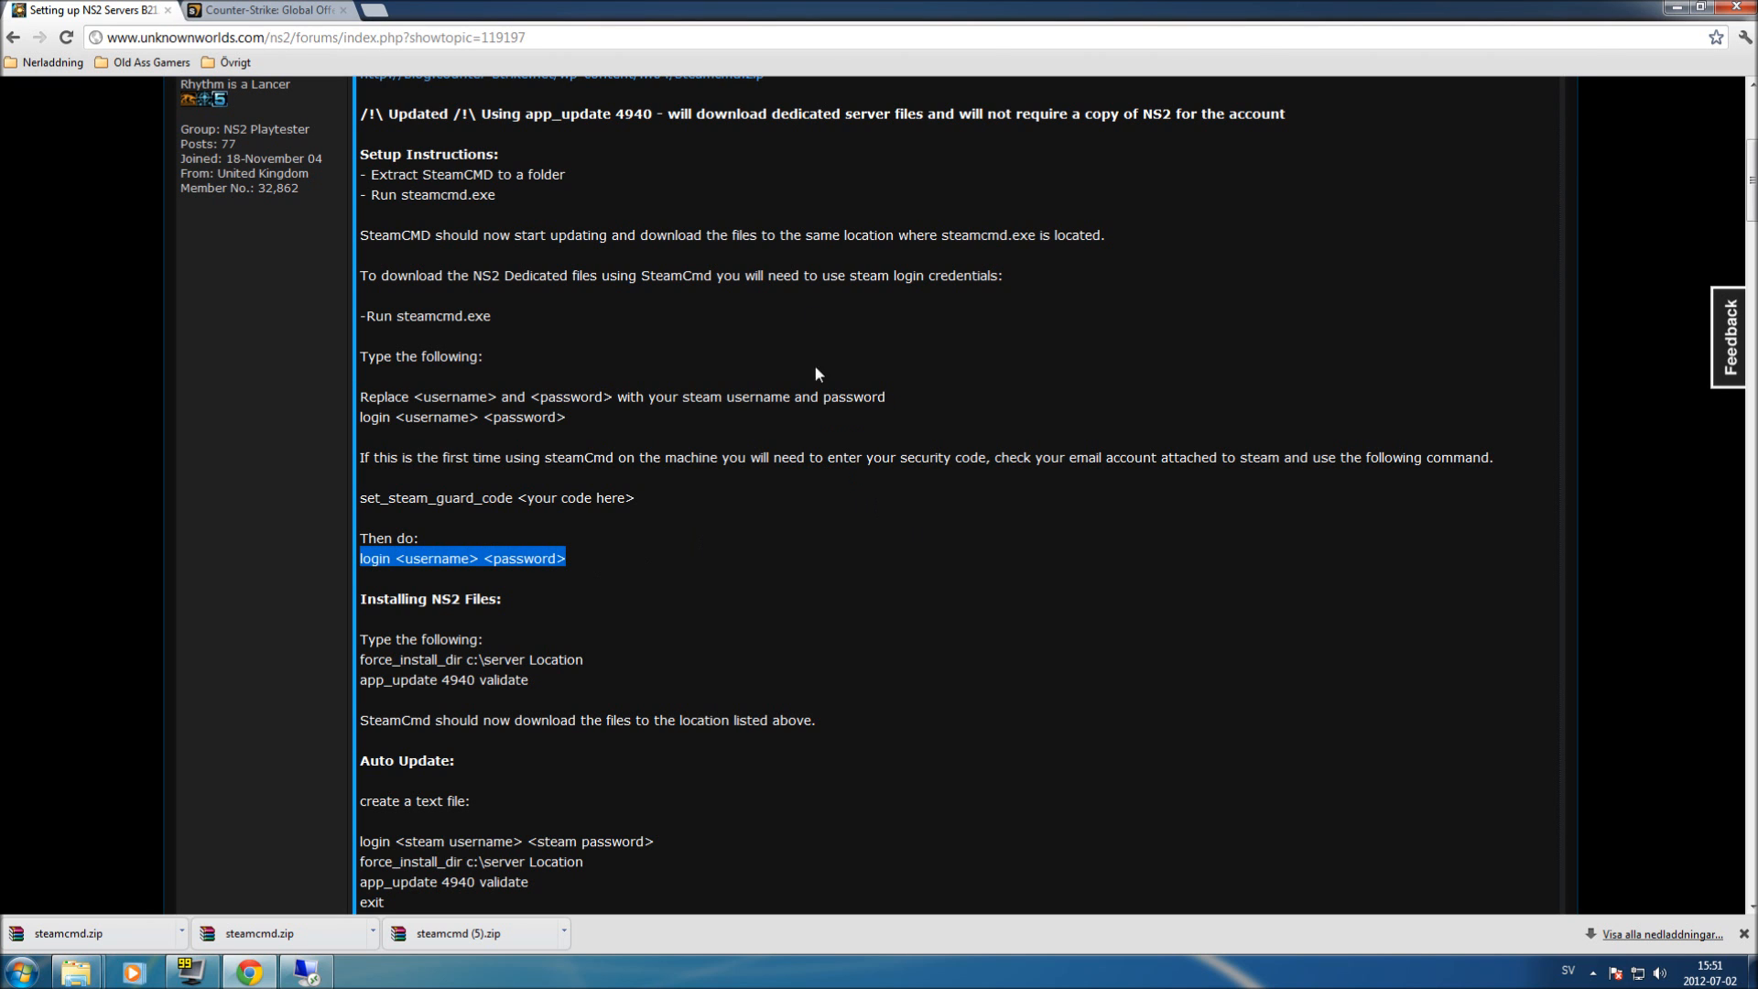
{"action": "left_click", "coordinate": [1675, 7]}
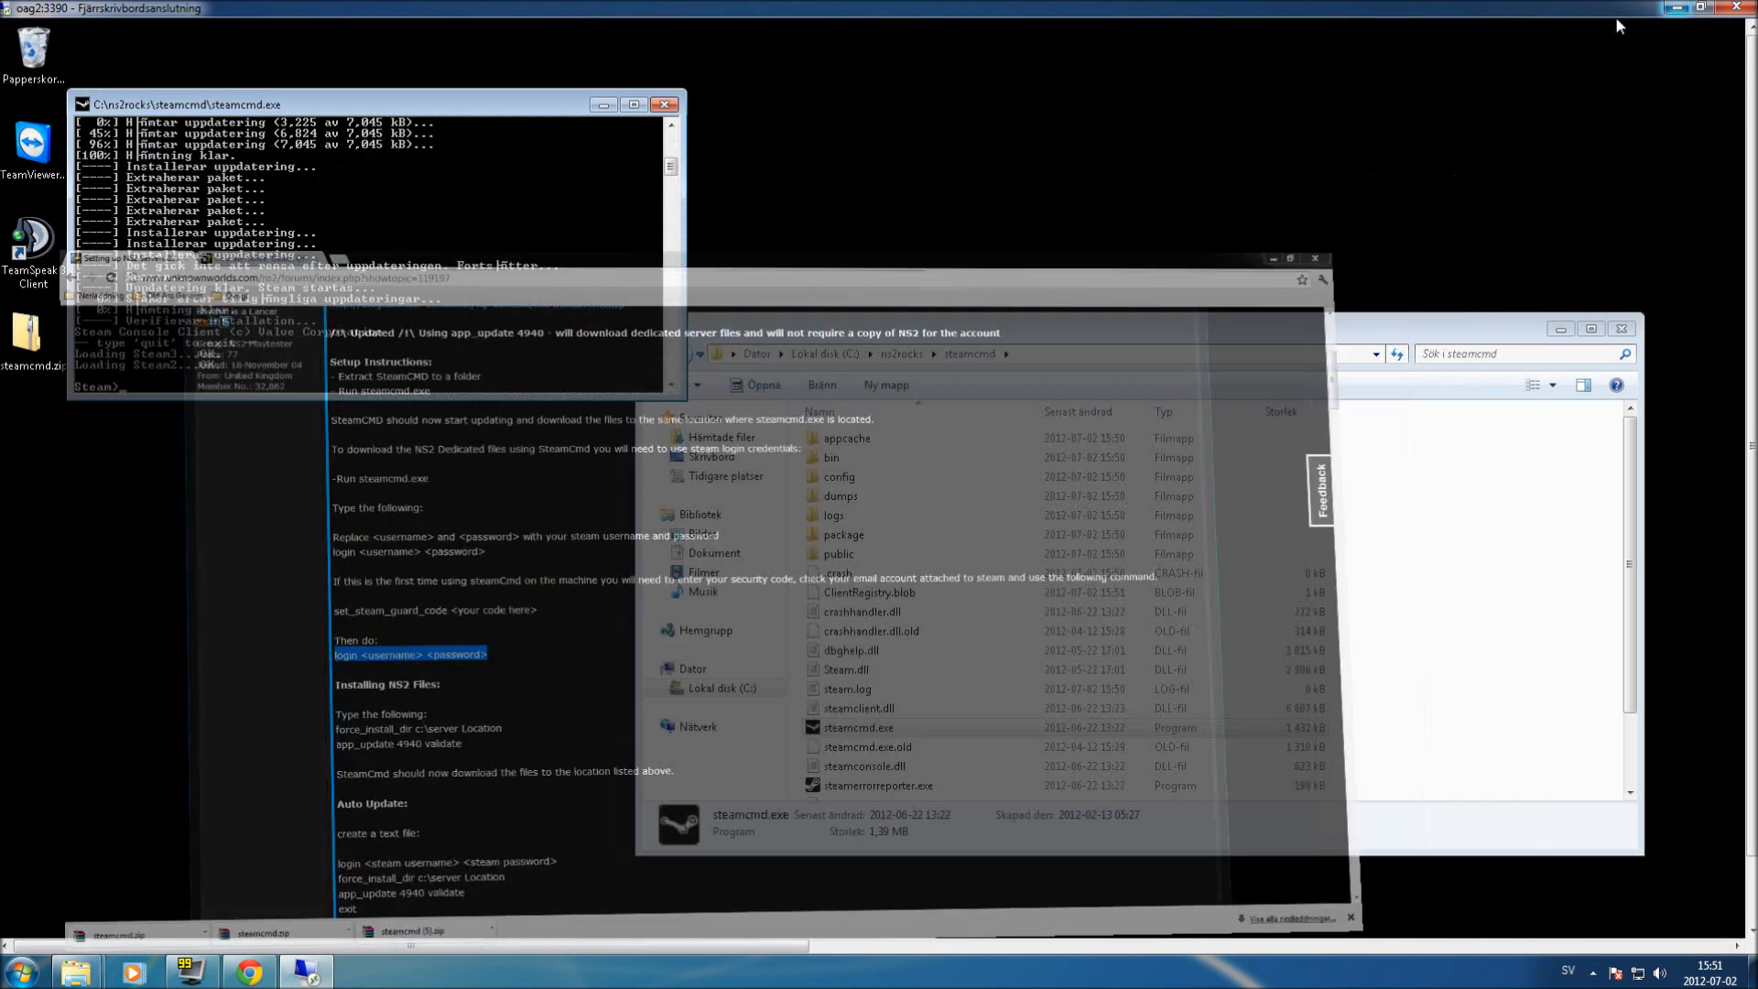
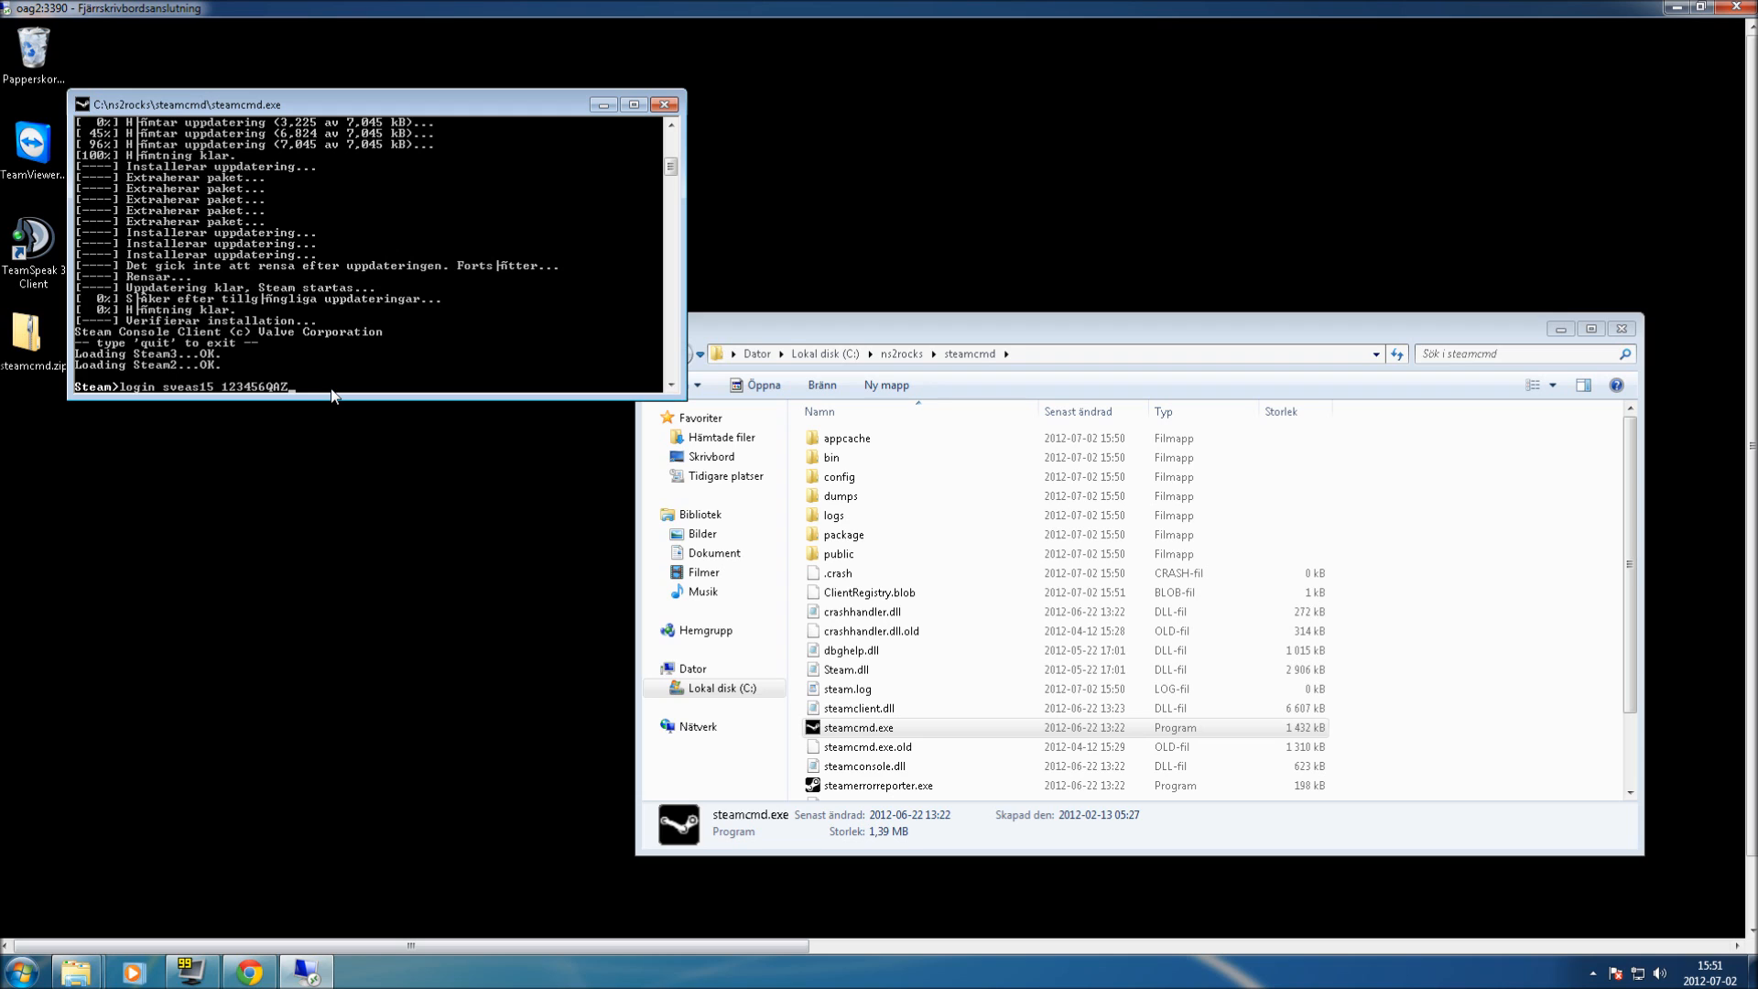
Log in to SteamCMD with the Steam account username and password, then erase the stray ^Z.
{"action": "key", "text": "Return"}
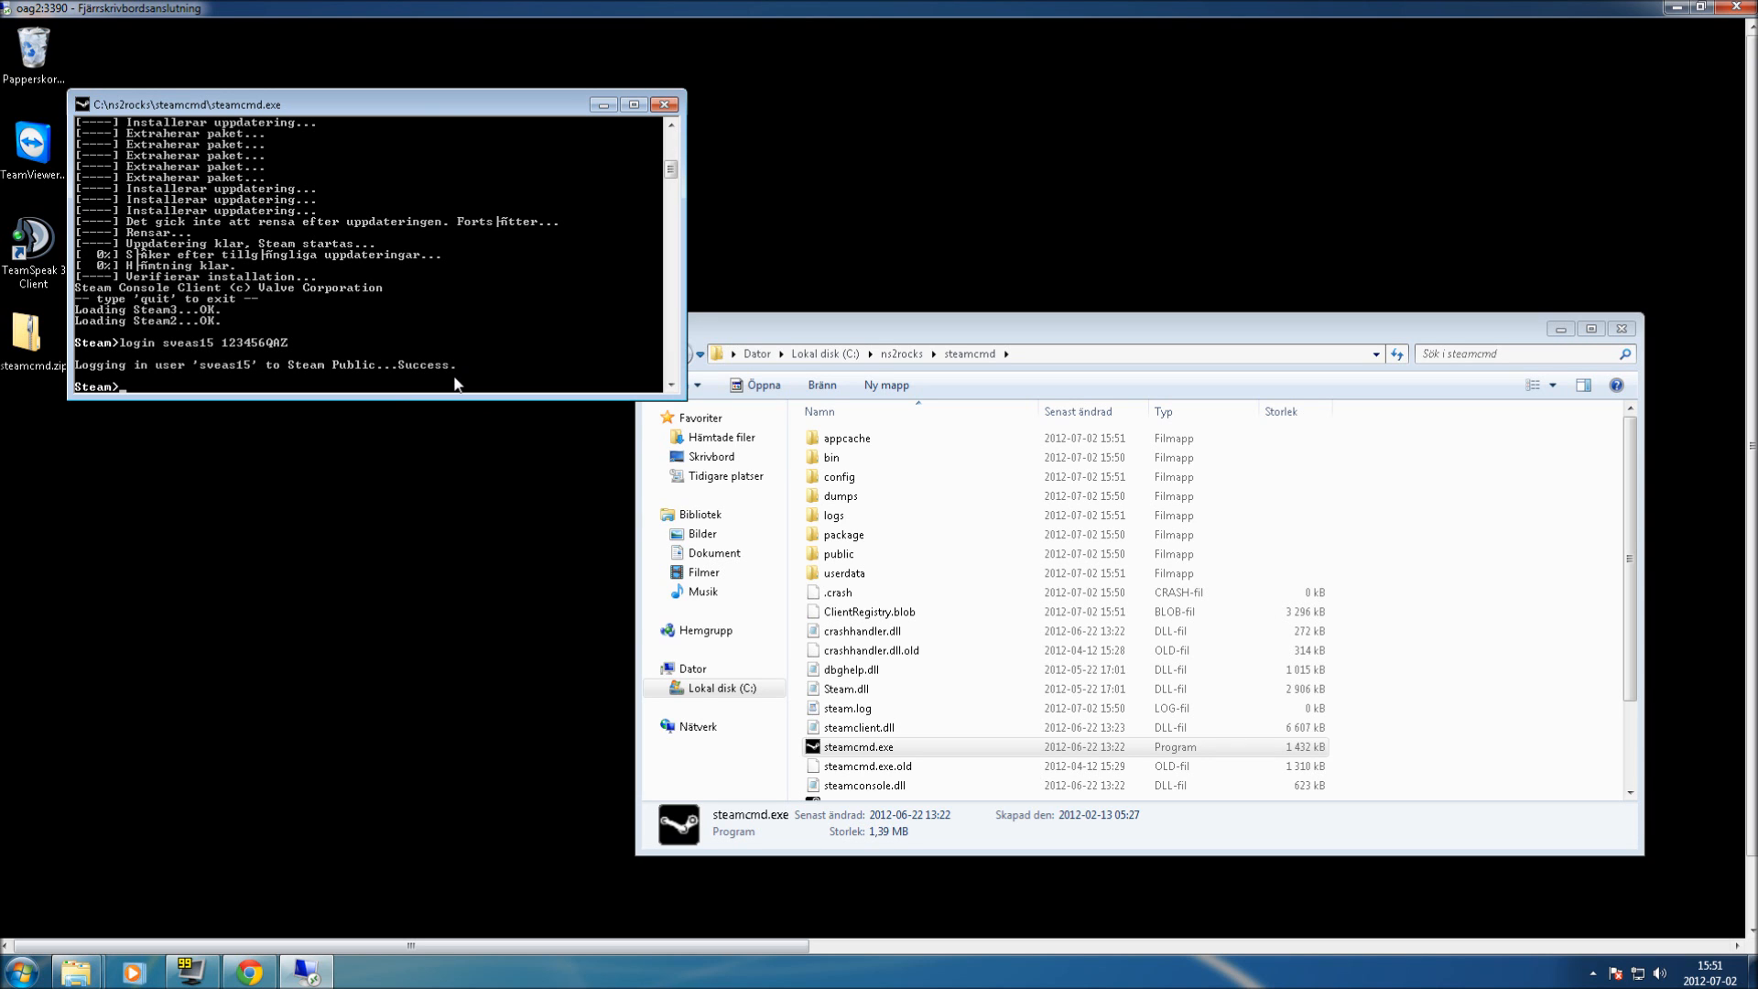
{"action": "left_click_drag", "start_coordinate": [425, 113], "coordinate": [492, 190]}
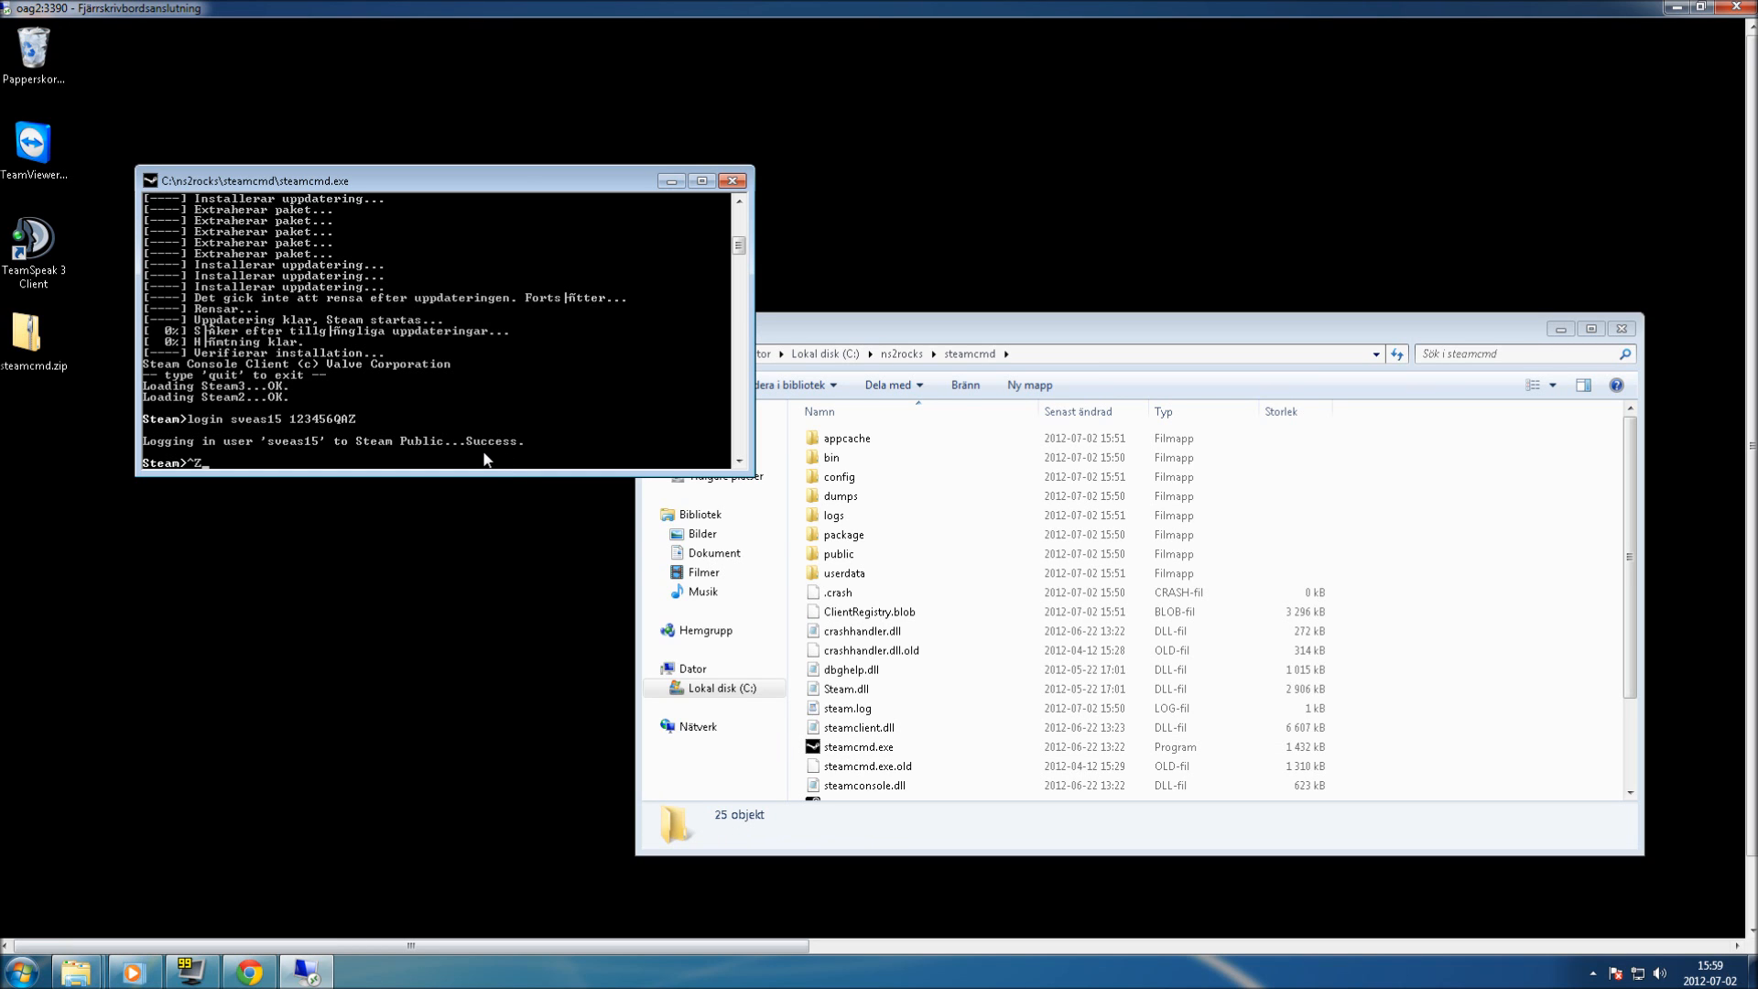
{"action": "key", "text": "BackSpace"}
Select the set_steam_guard_code command in the guide, then return to the remote console.
{"action": "left_click", "coordinate": [249, 972]}
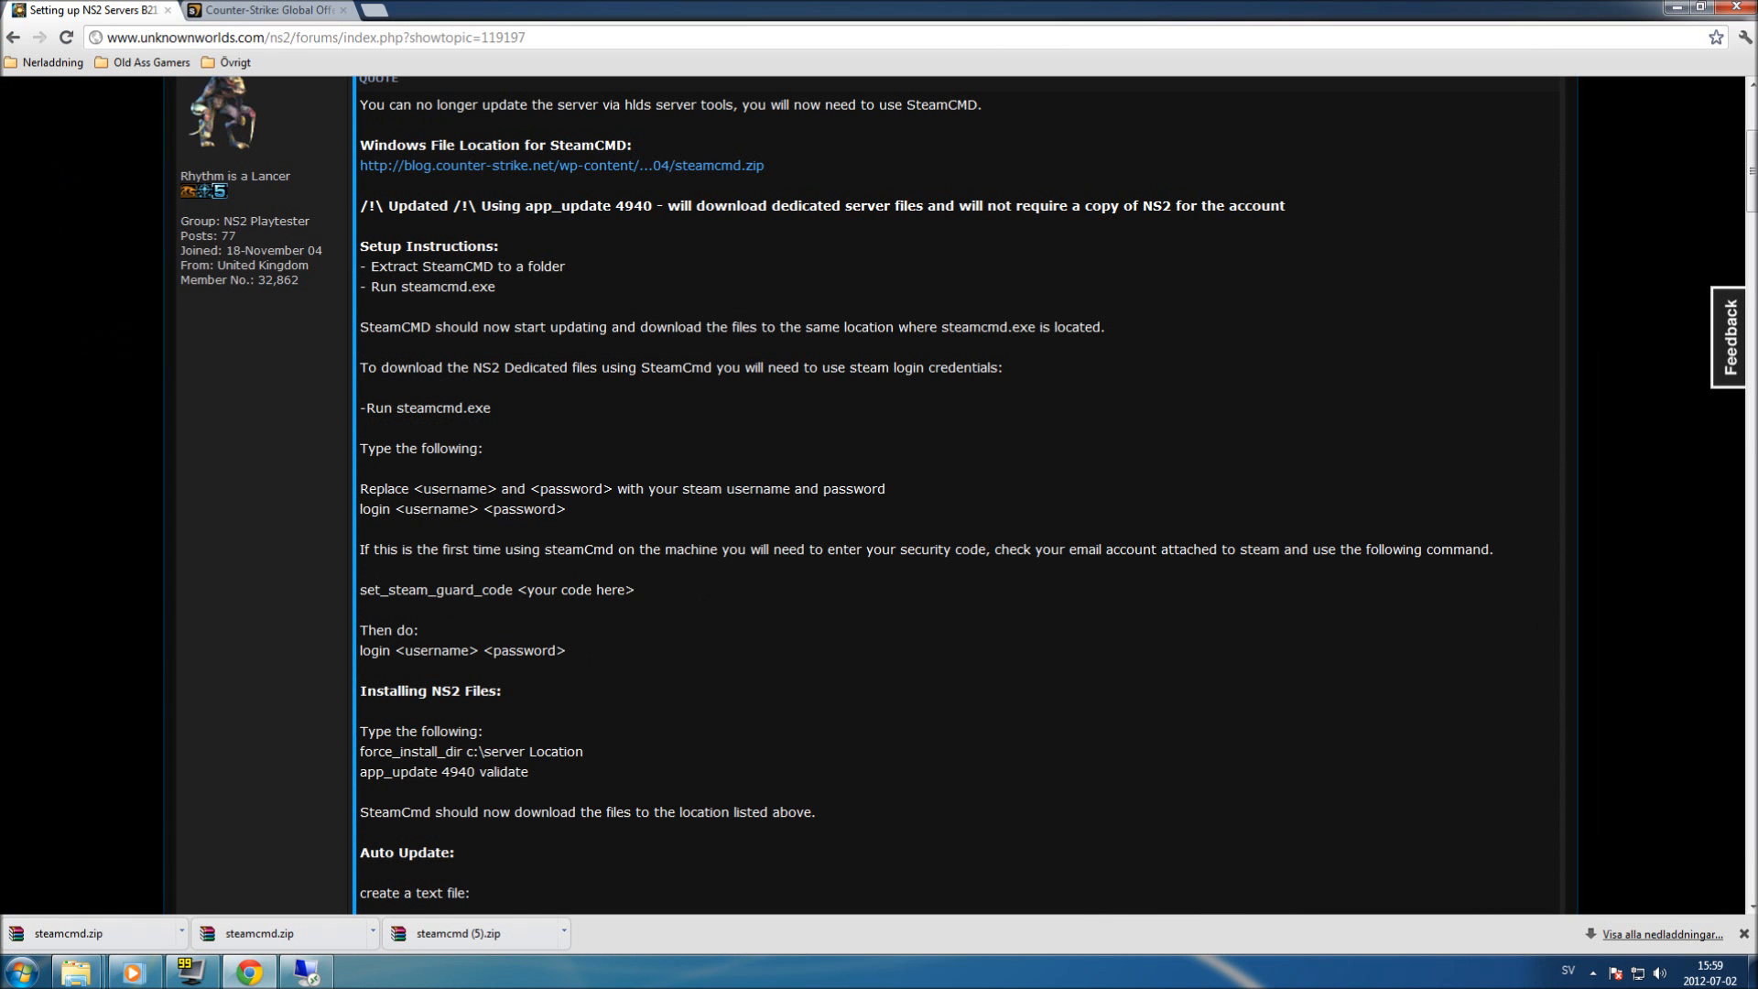
{"action": "left_click_drag", "start_coordinate": [359, 589], "coordinate": [497, 589]}
{"action": "left_click_drag", "start_coordinate": [505, 589], "coordinate": [513, 590]}
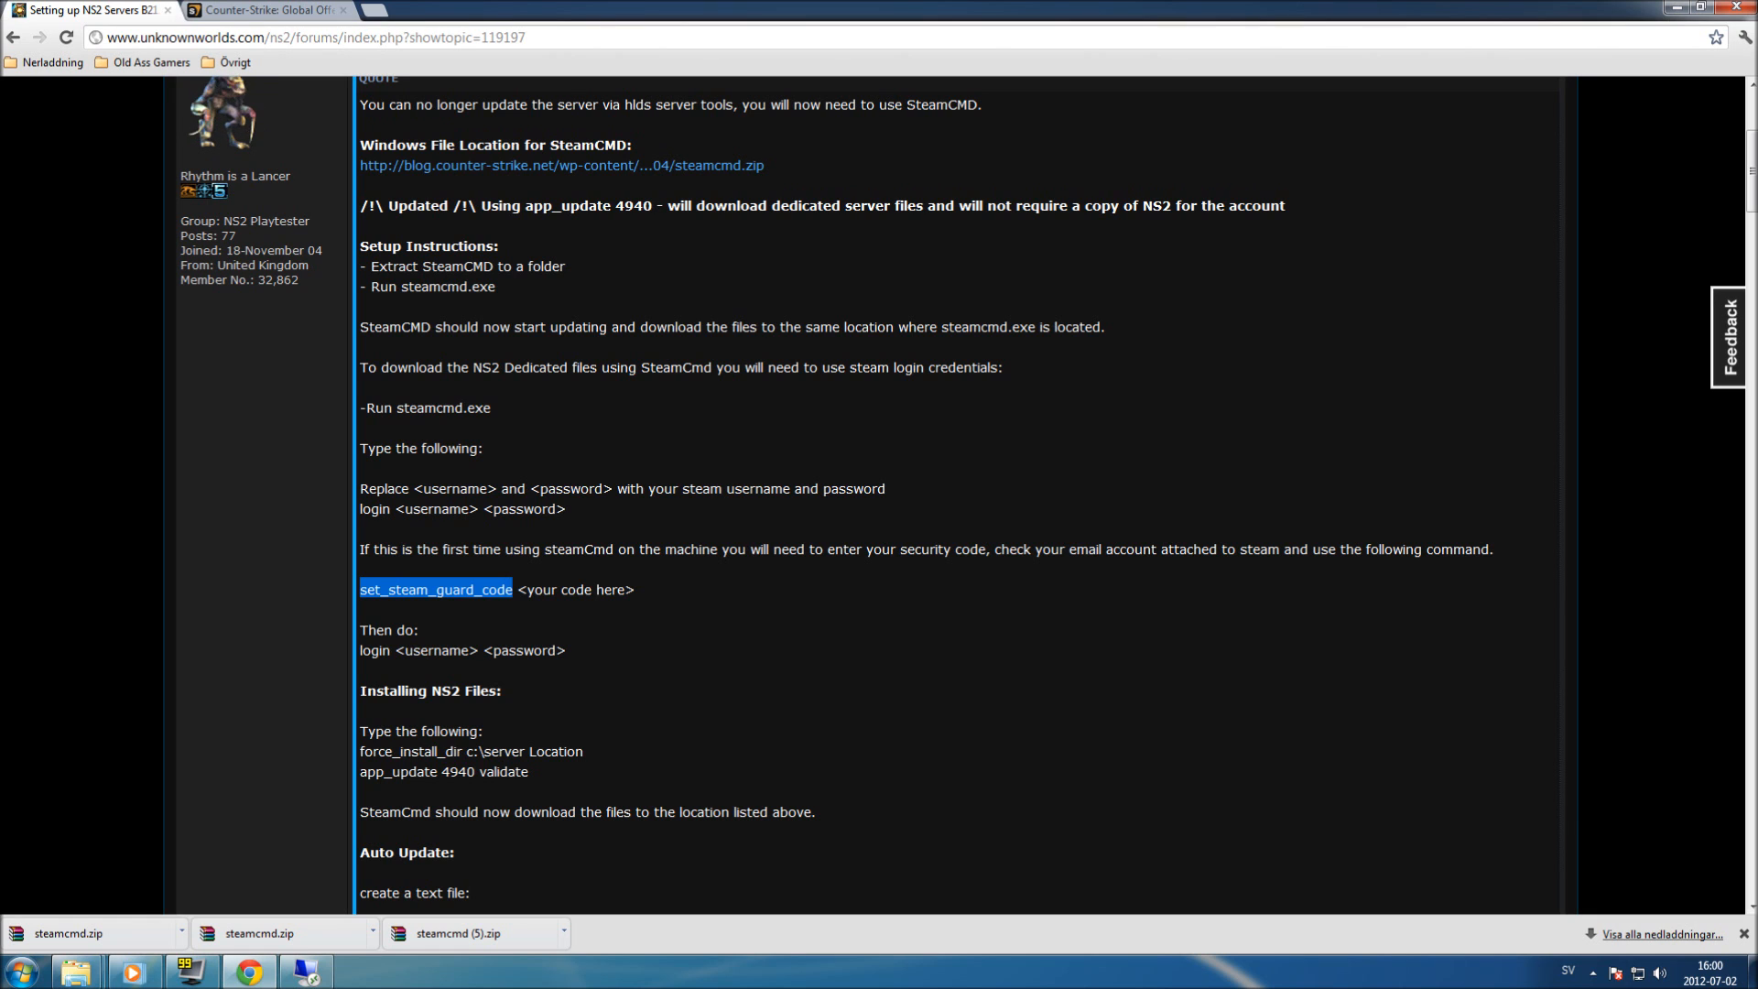
{"action": "left_click", "coordinate": [306, 974]}
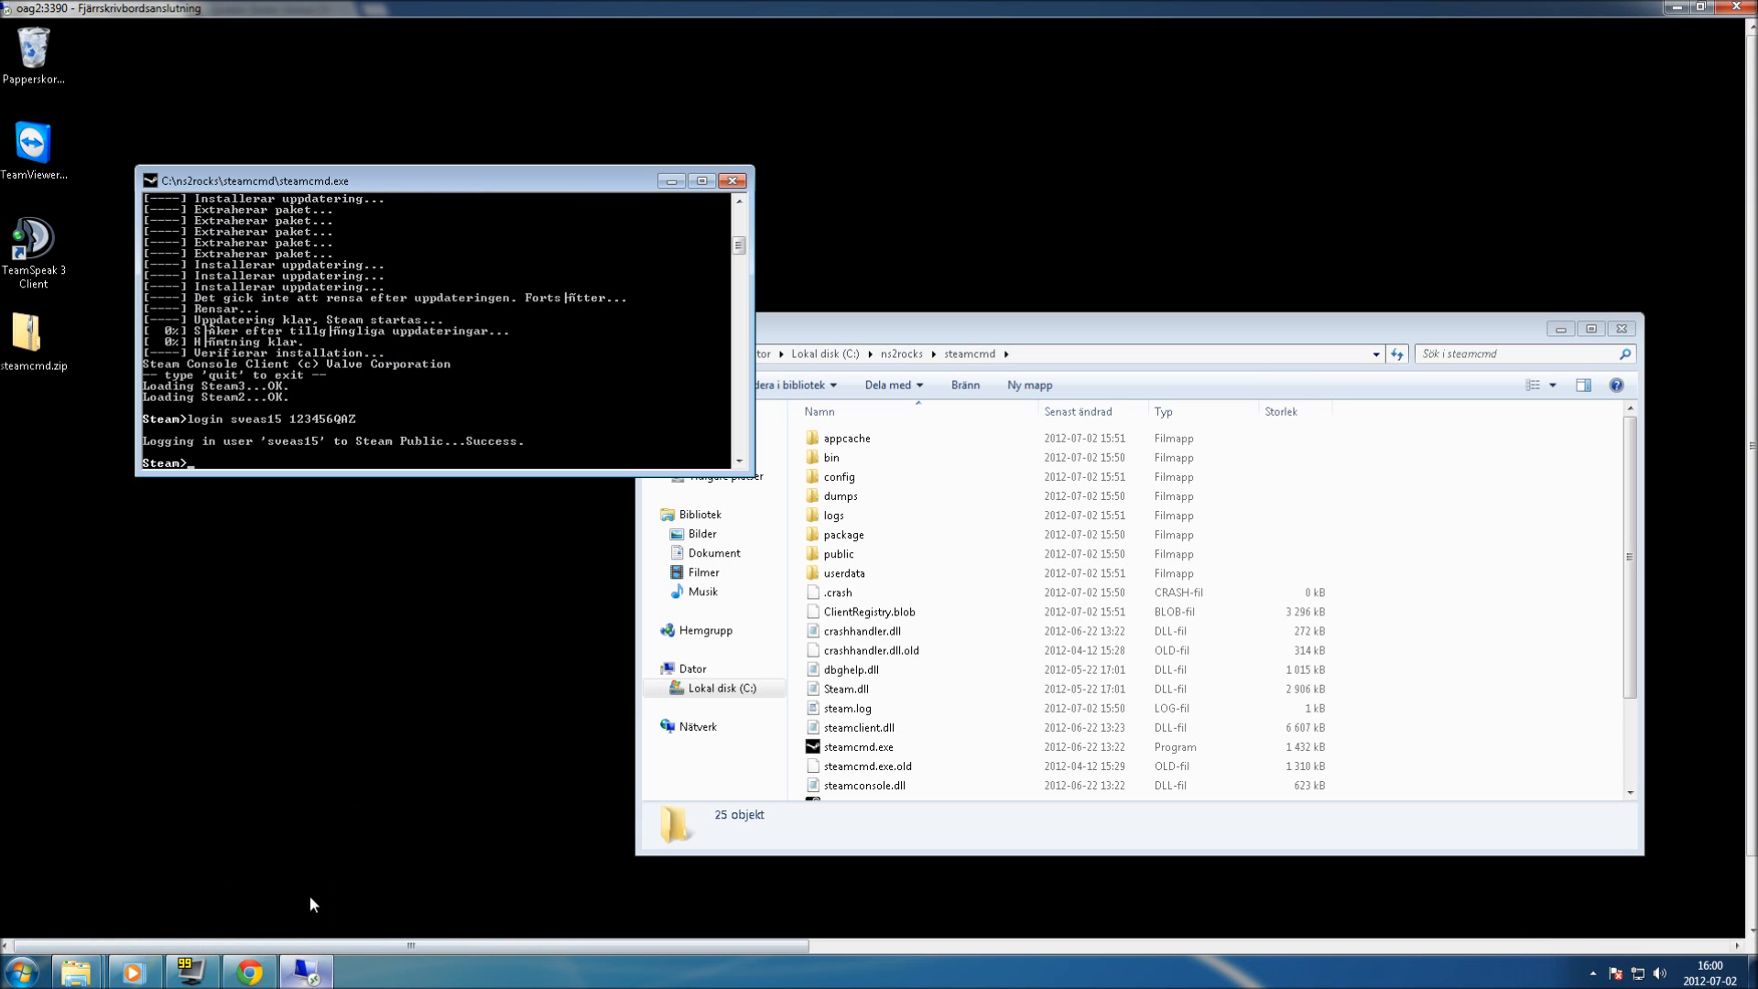
{"action": "type", "text": "set_steam_guard_code"}
Find force_install_dir in the guide and type it at the SteamCMD prompt.
{"action": "left_click", "coordinate": [249, 972]}
{"action": "left_click", "coordinate": [713, 664]}
{"action": "scroll", "coordinate": [712, 663], "scroll_direction": "down", "scroll_amount": 1}
{"action": "left_click_drag", "start_coordinate": [360, 659], "coordinate": [583, 659]}
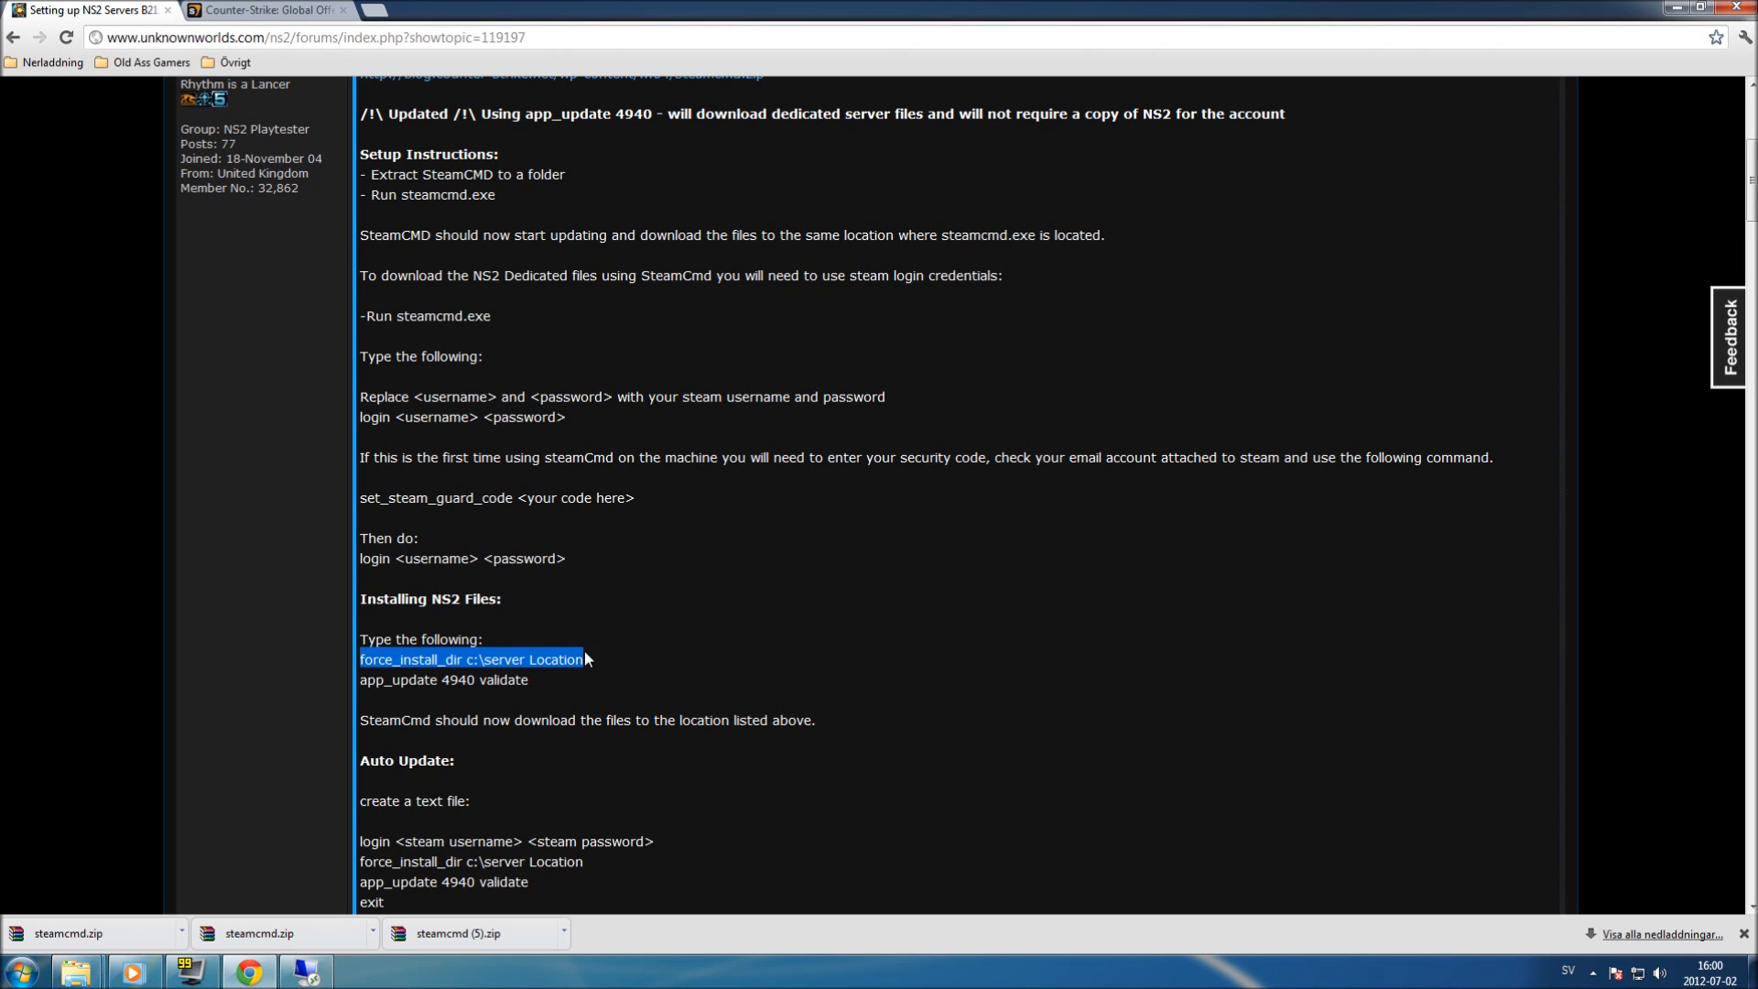
{"action": "left_click", "coordinate": [306, 971]}
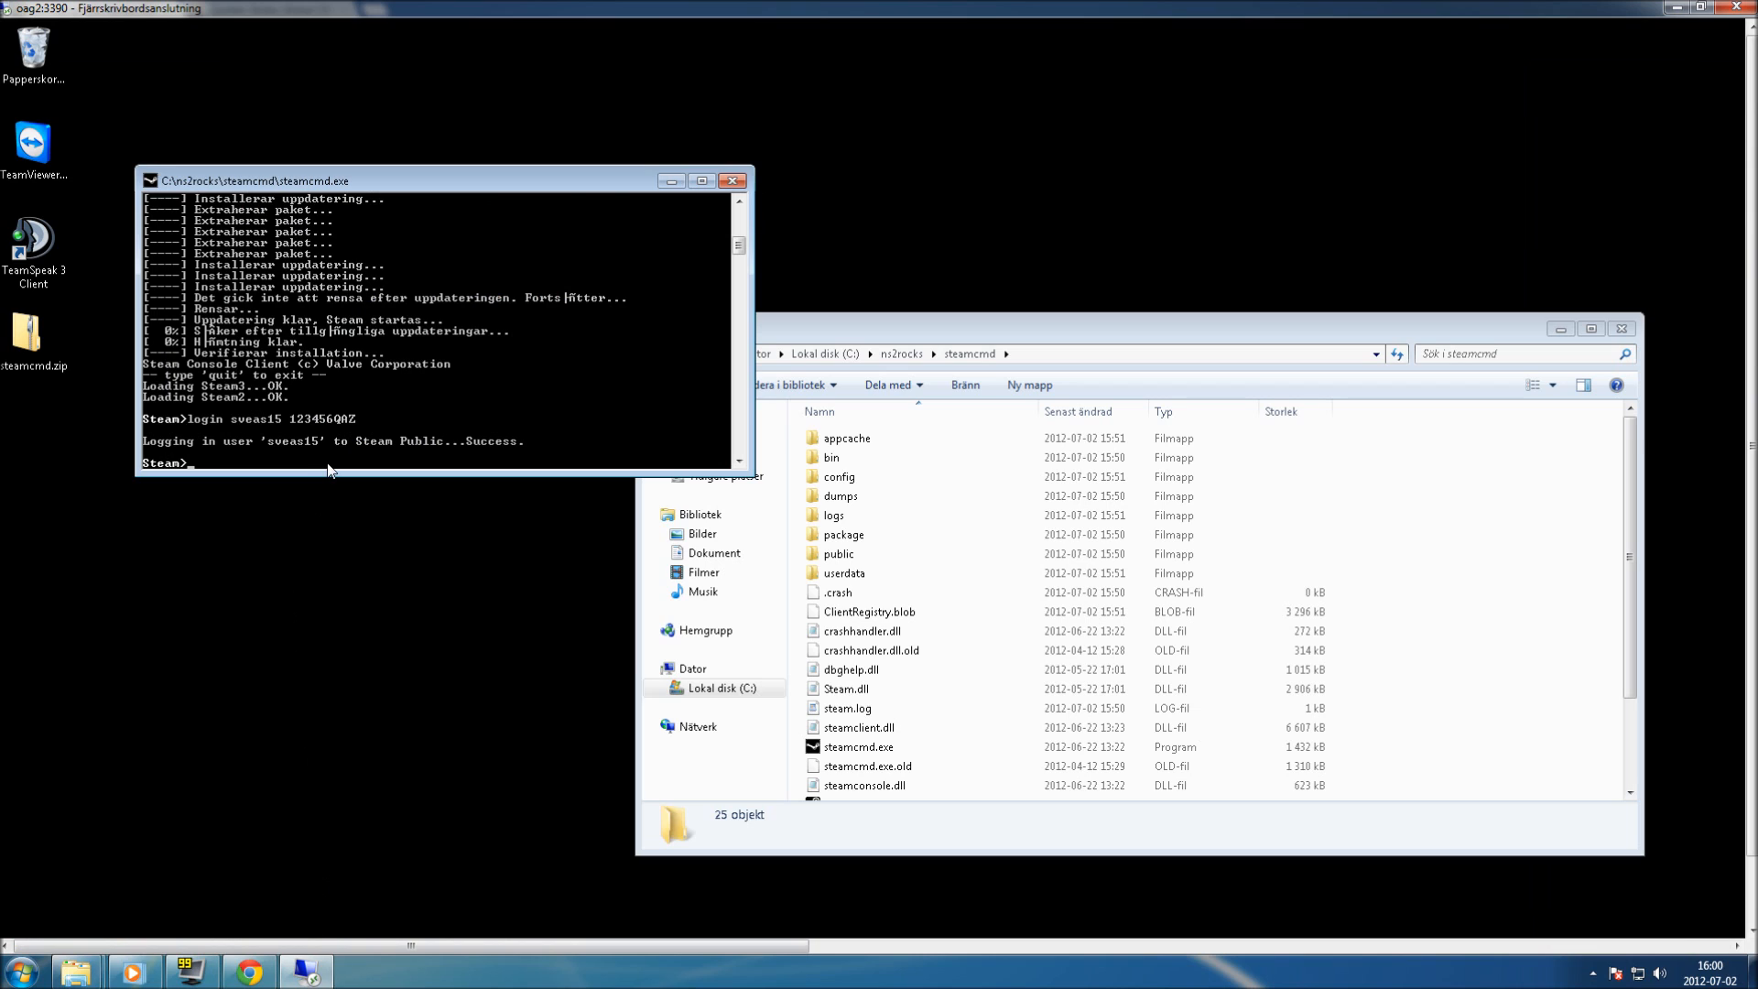
{"action": "type", "text": "force_install_dir"}
Take Explorer back up from steamcmd to the C:\ns2rocks folder.
{"action": "left_click", "coordinate": [1543, 577]}
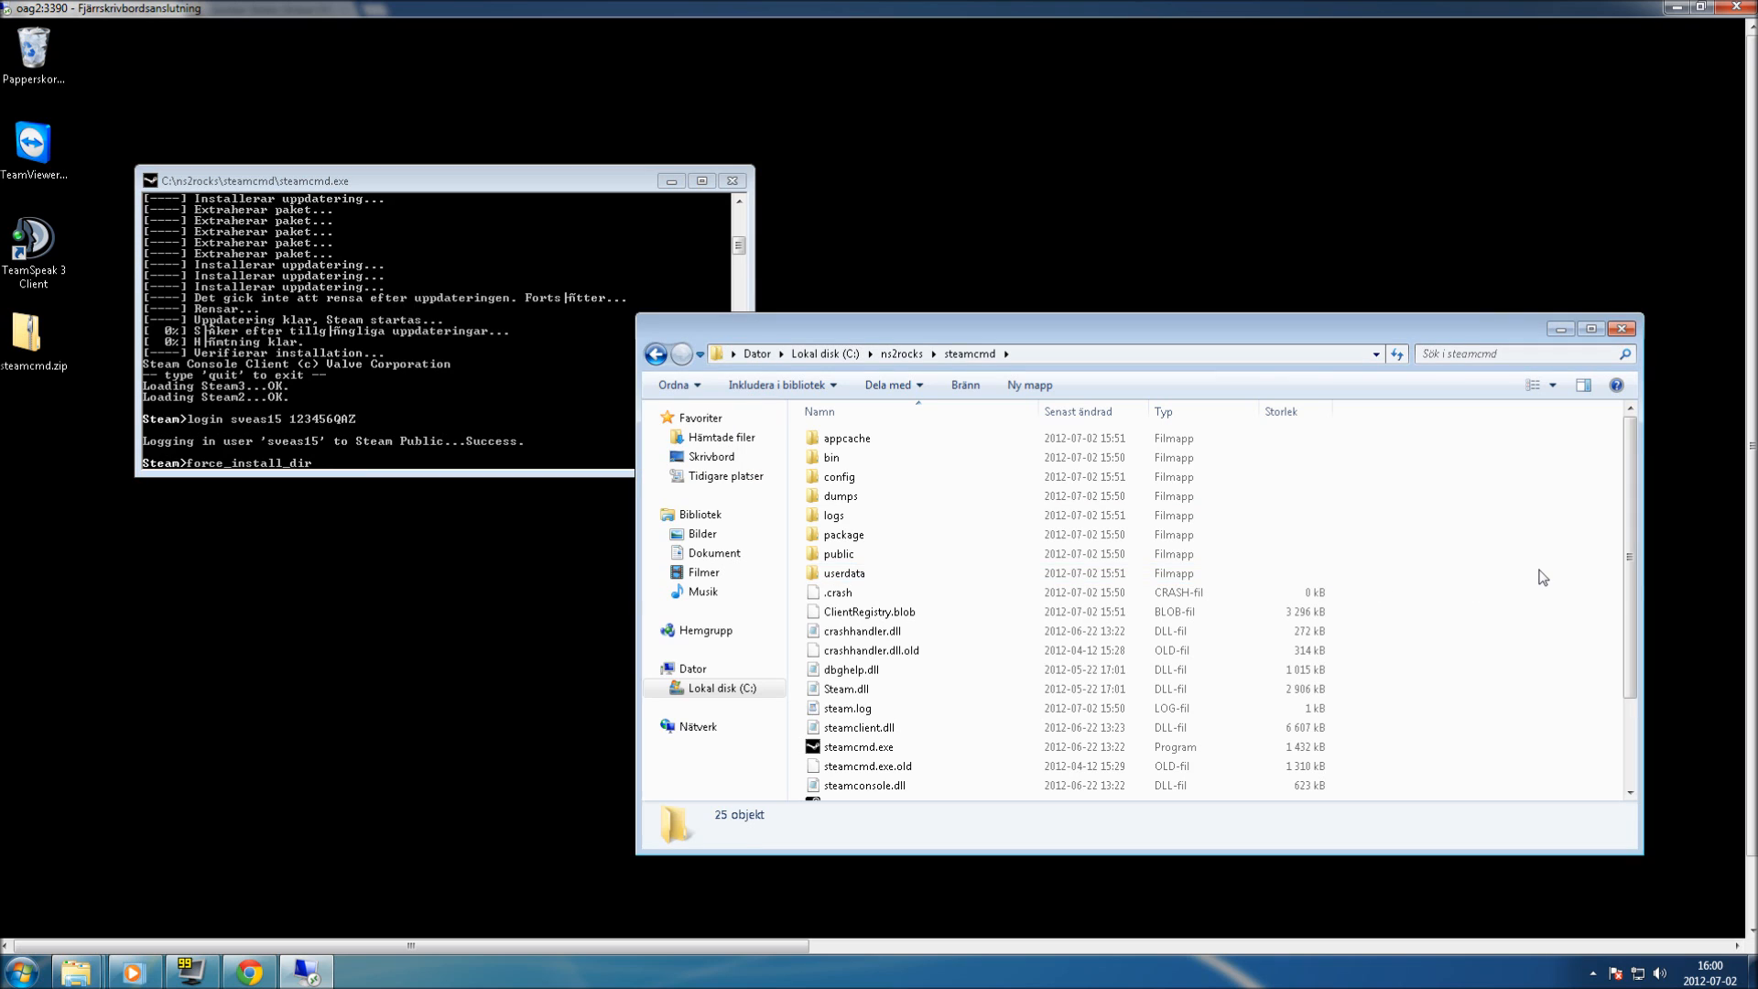
{"action": "key", "text": "BackSpace"}
{"action": "left_click", "coordinate": [998, 554]}
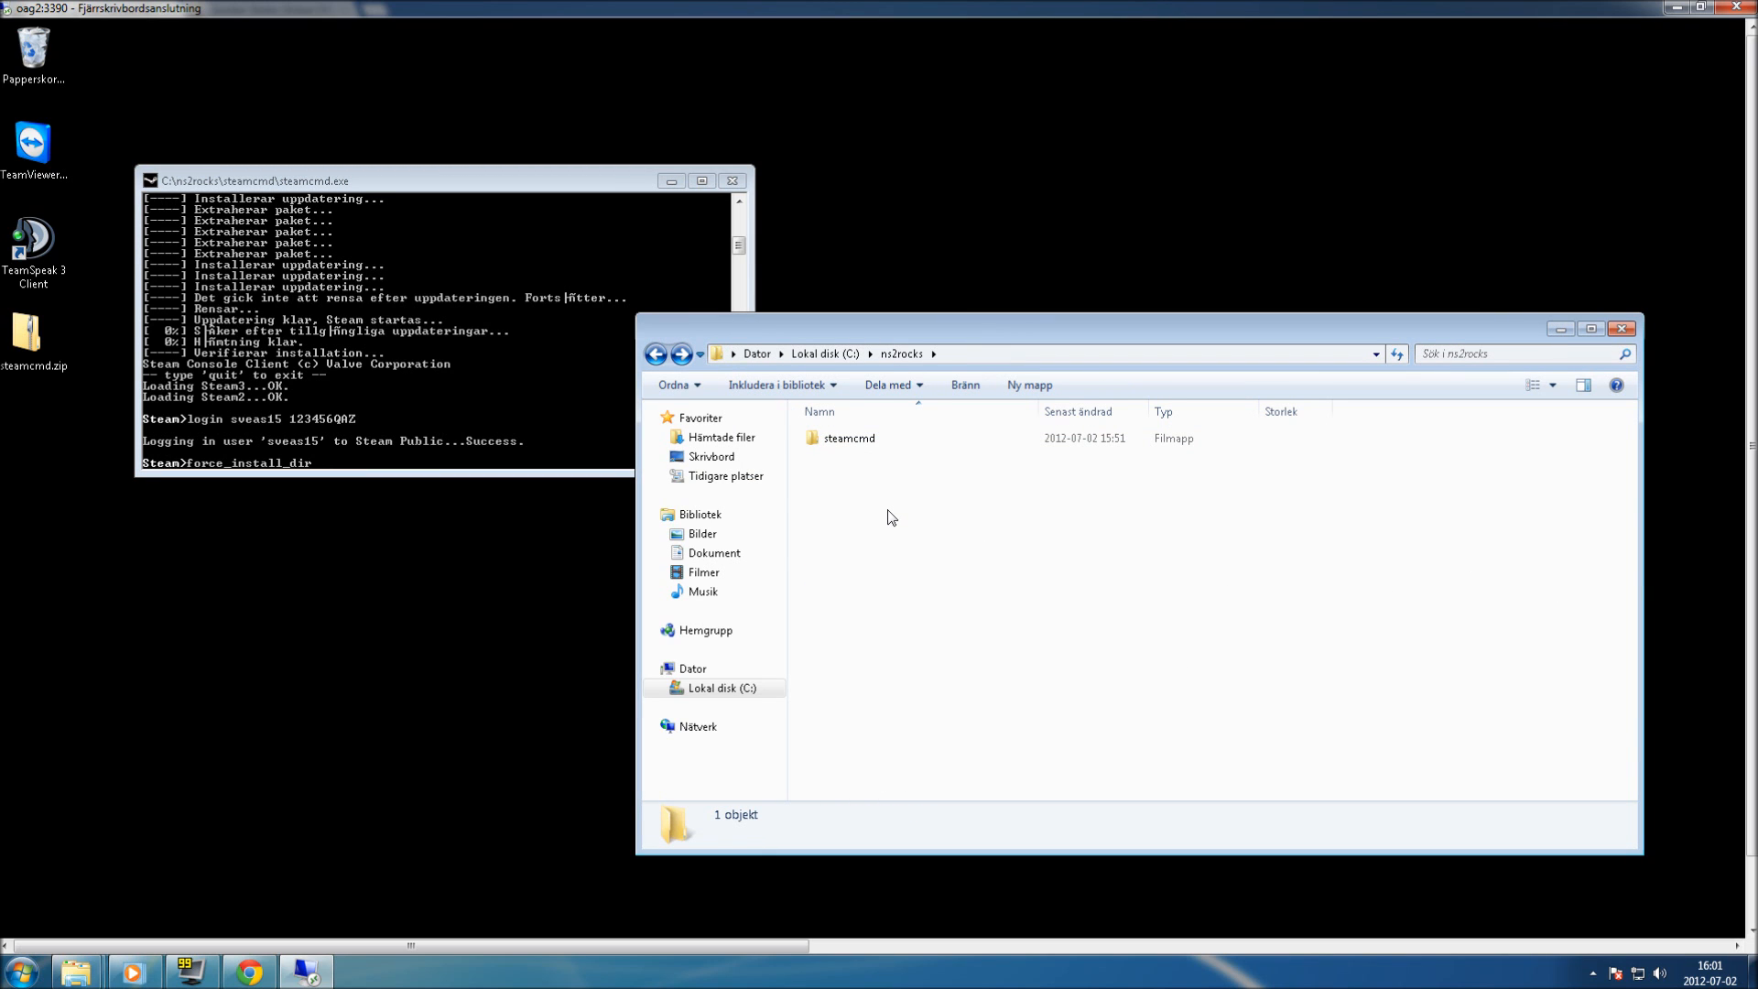
Create a new folder named server_1 inside C:\ns2rocks.
{"action": "right_click", "coordinate": [887, 510]}
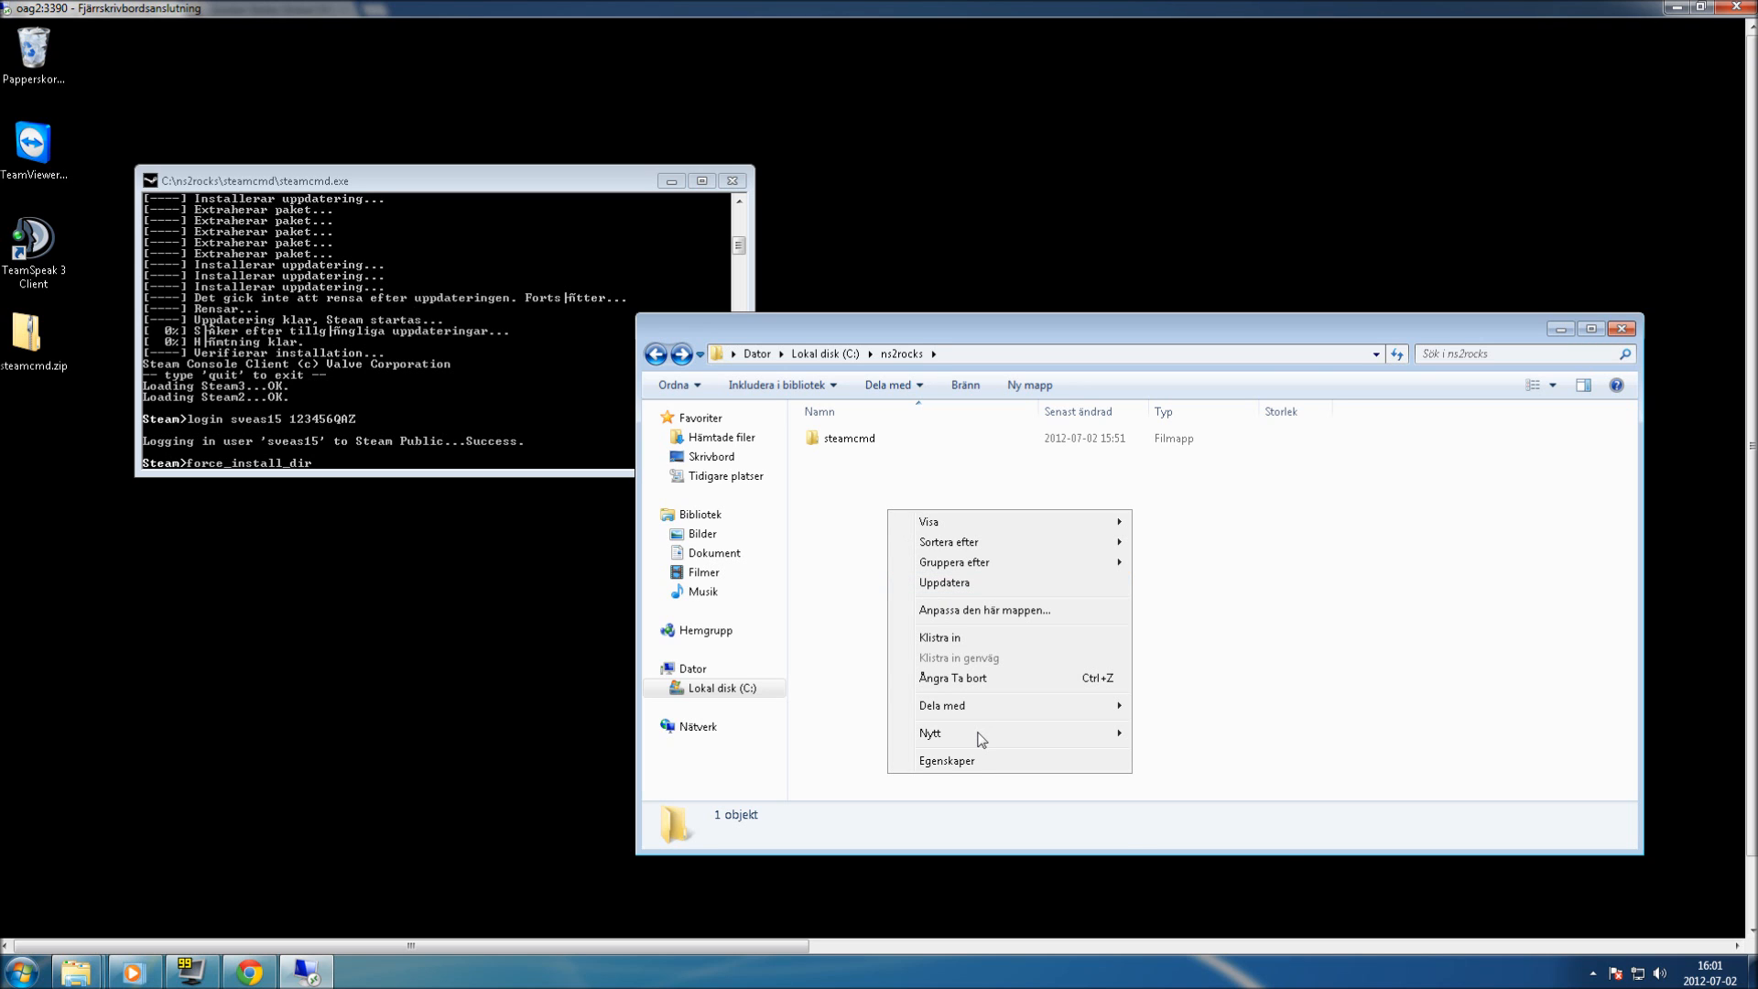
{"action": "mouse_move", "coordinate": [982, 735]}
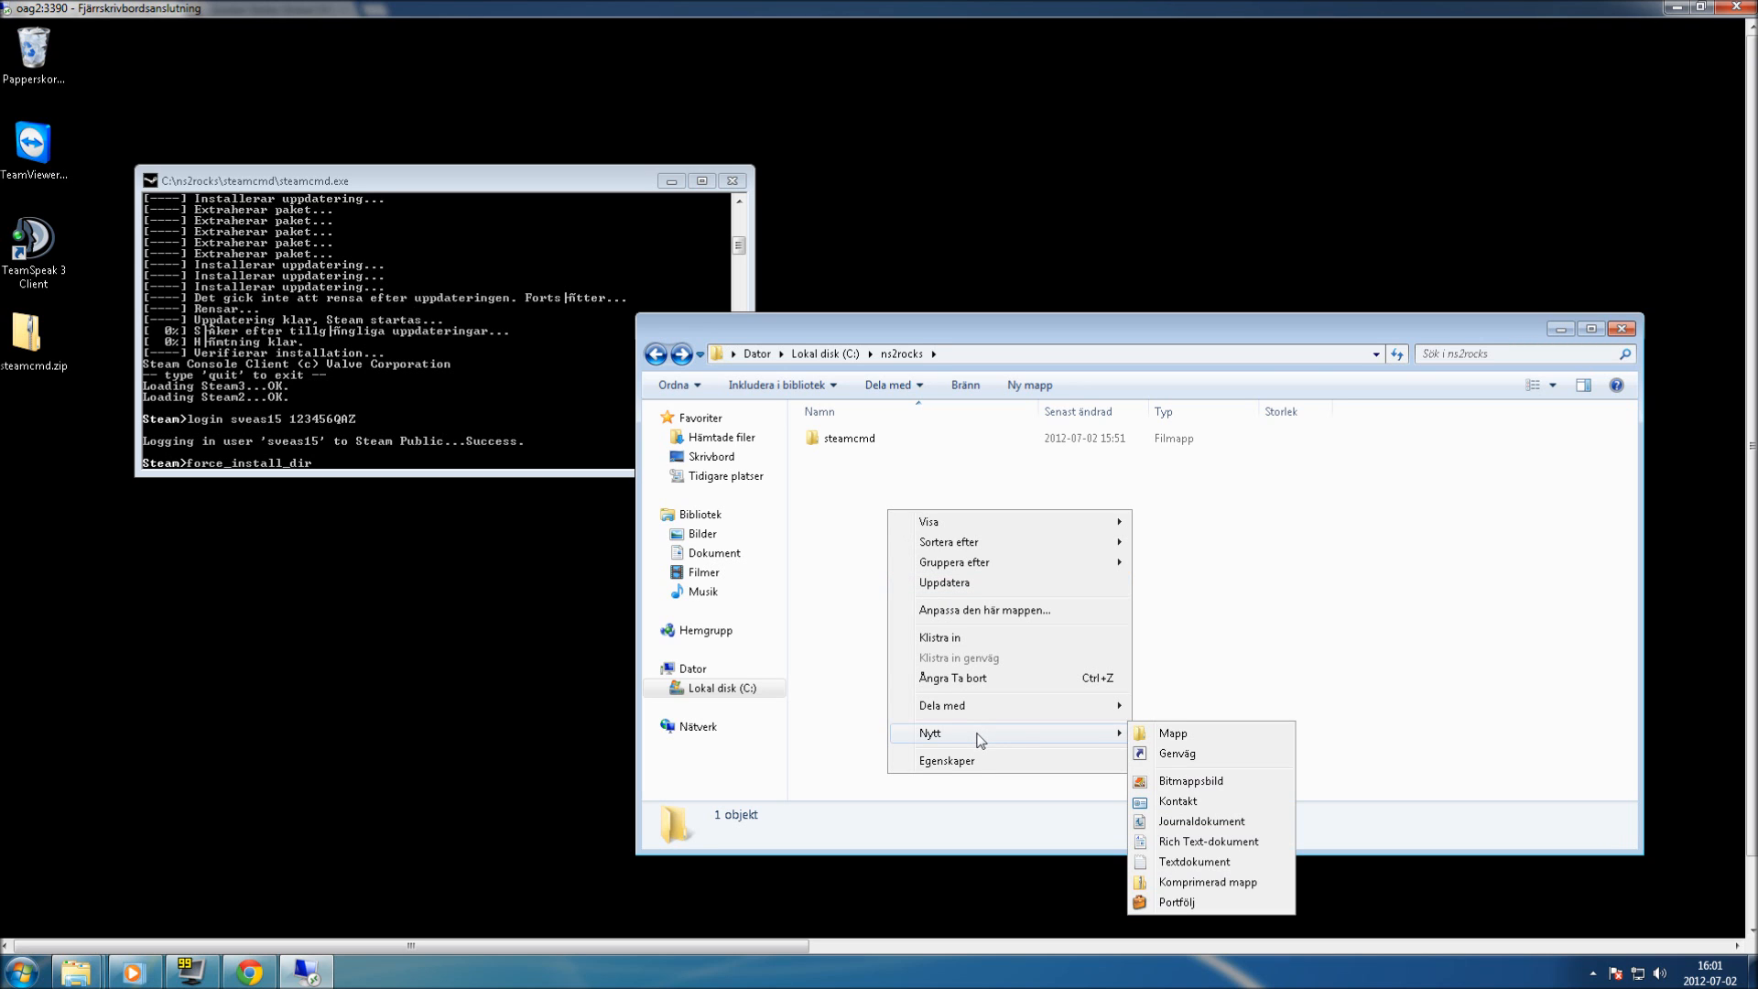
{"action": "left_click", "coordinate": [1176, 737]}
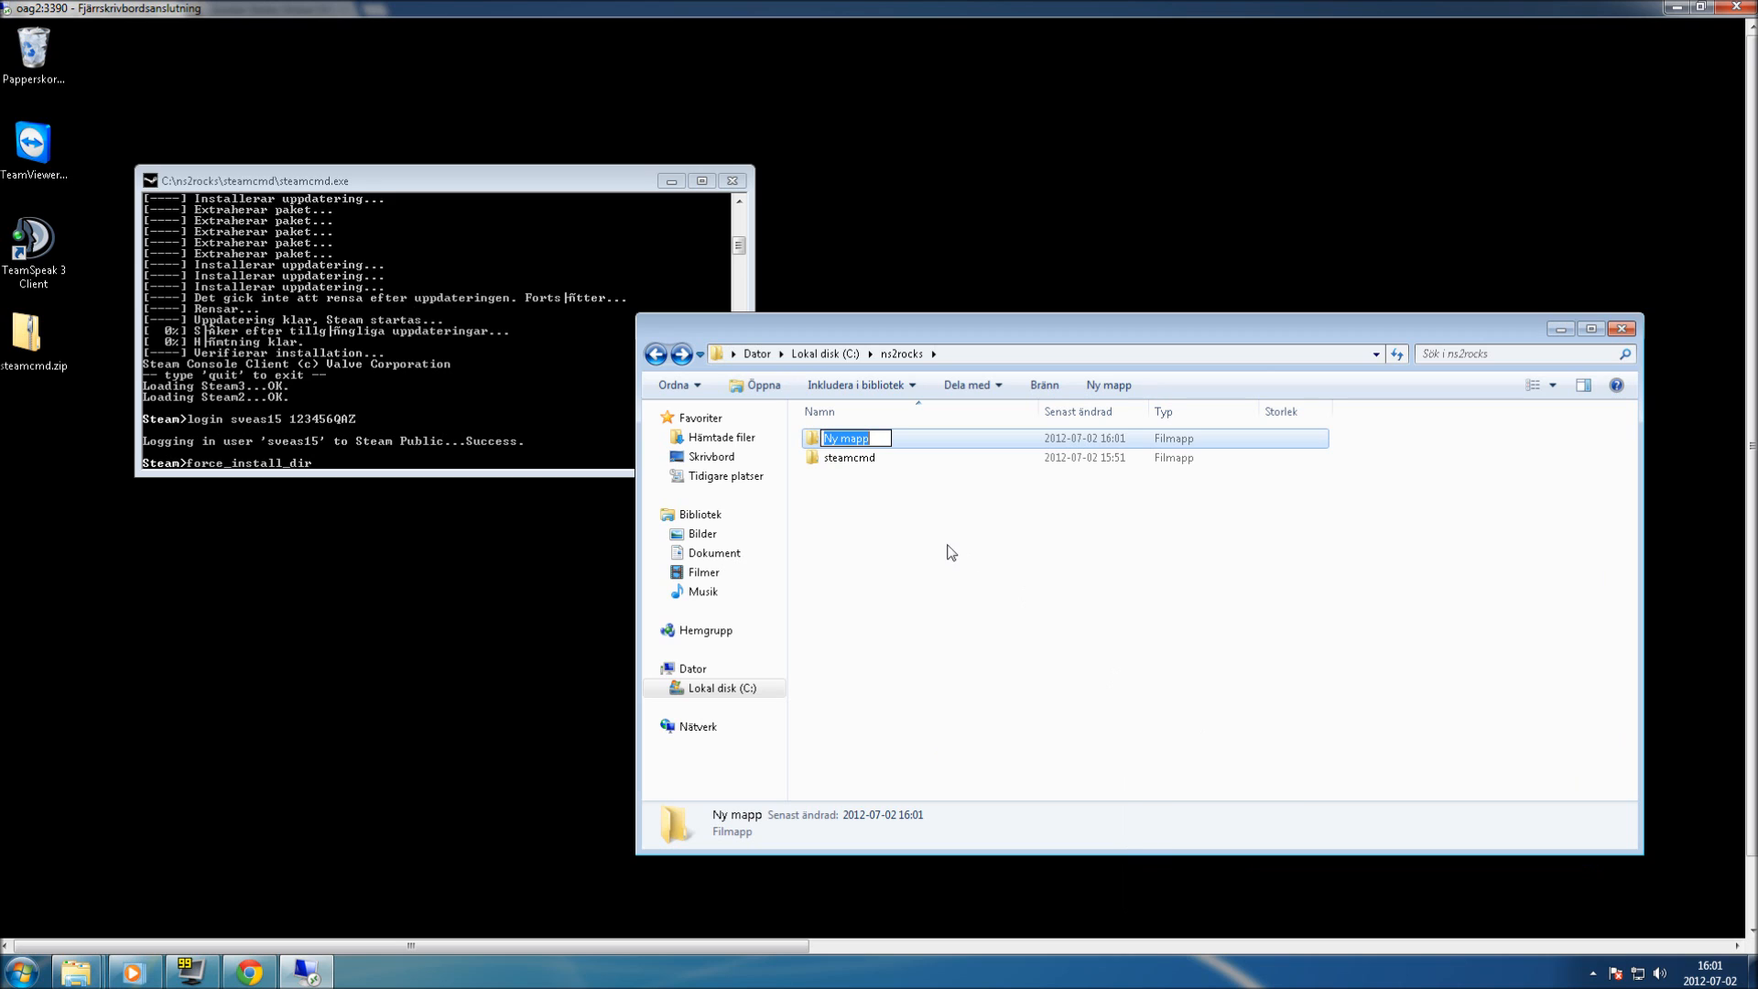
{"action": "type", "text": "server_1"}
{"action": "left_click", "coordinate": [940, 552]}
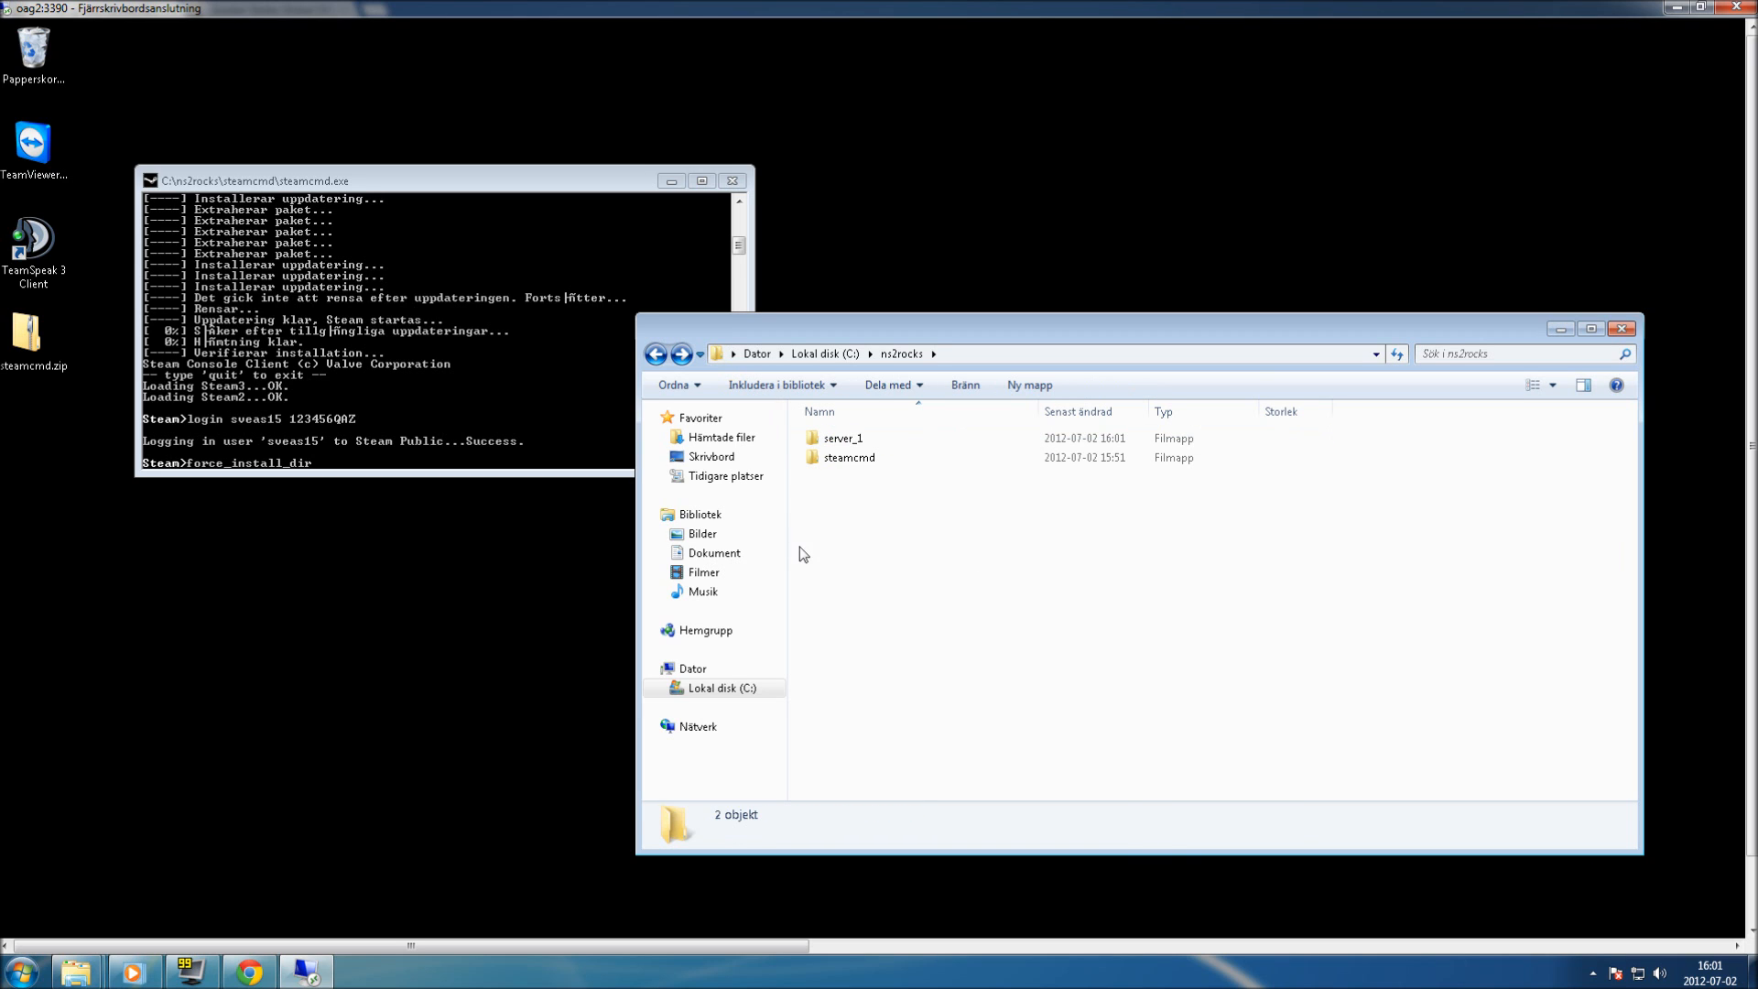
Browse via Computer > Lokal disk (C:) > ns2rocks to open the empty server_1 folder.
{"action": "left_click", "coordinate": [732, 458]}
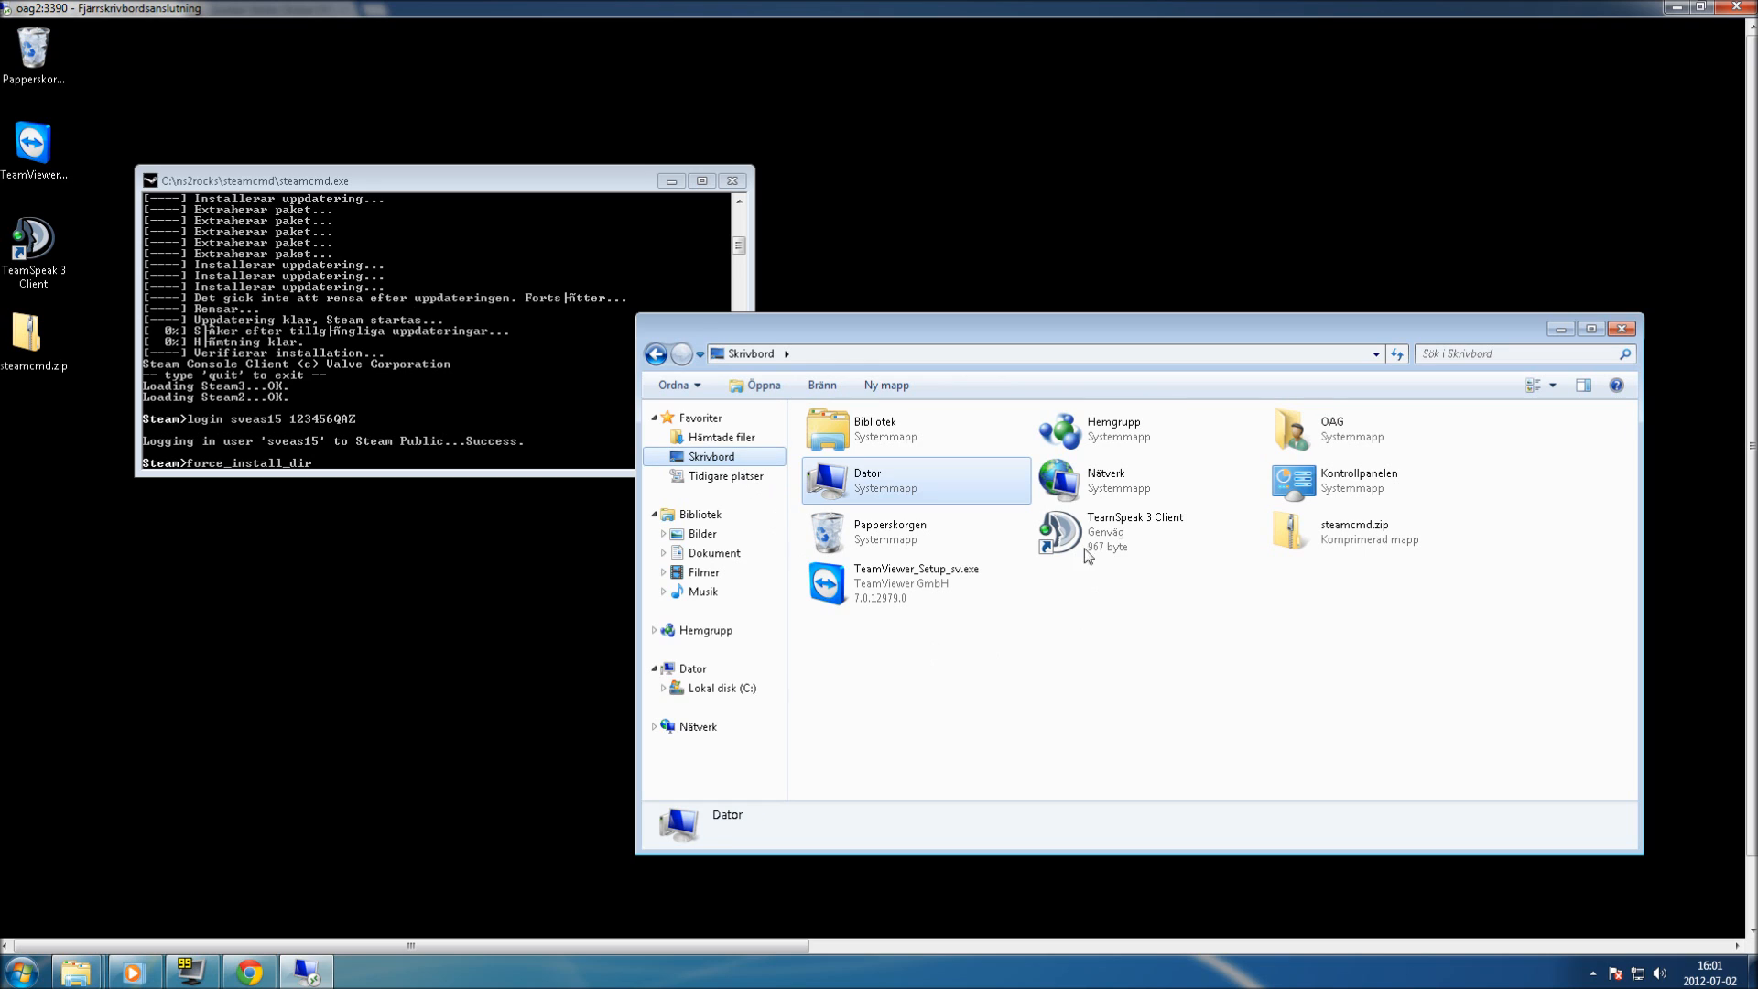
{"action": "double_click", "coordinate": [920, 483]}
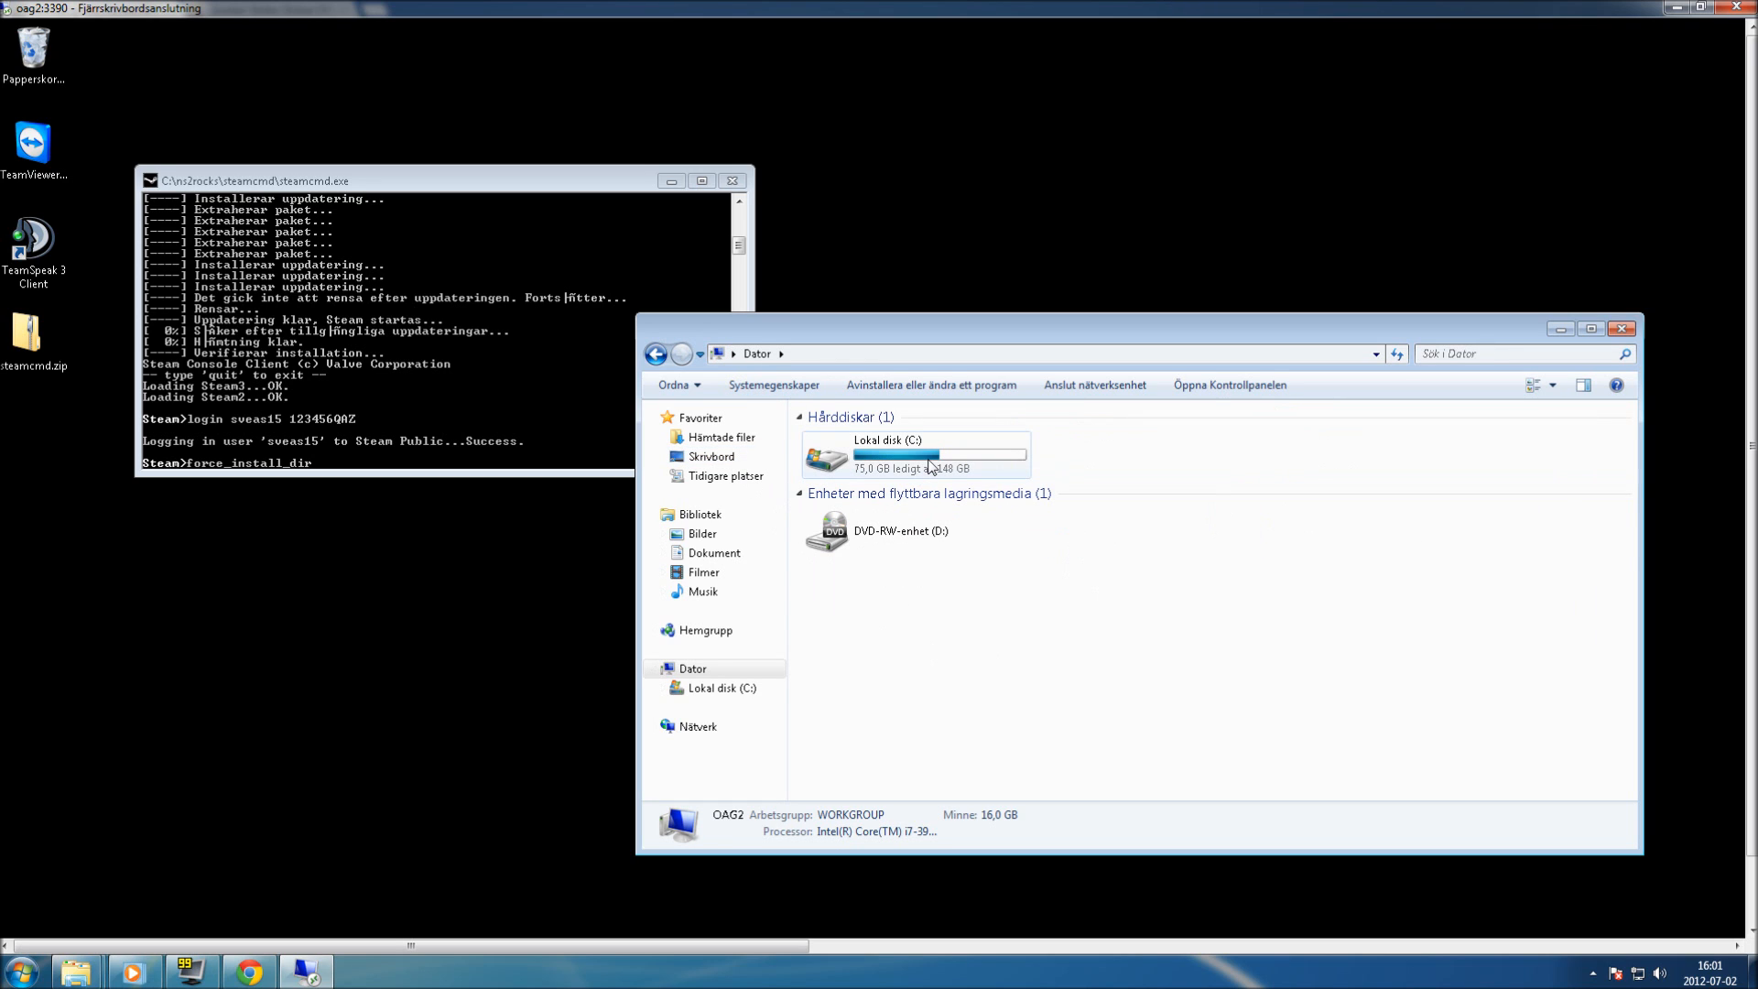
{"action": "double_click", "coordinate": [930, 463]}
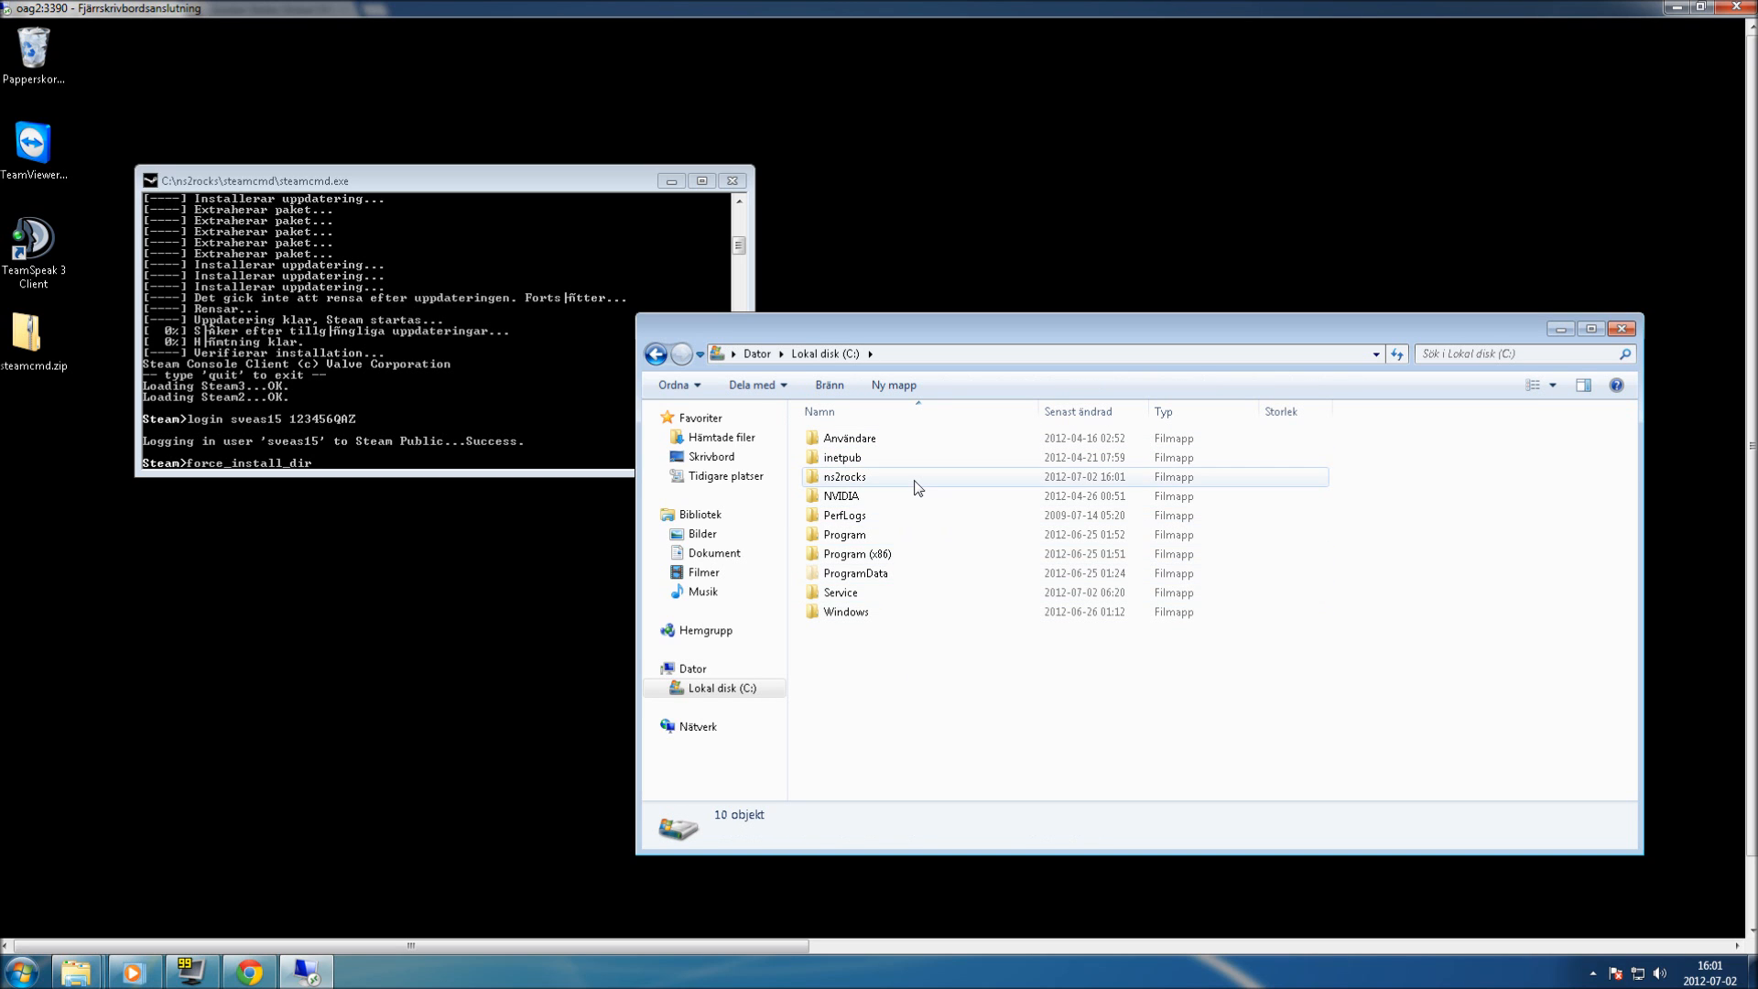
{"action": "double_click", "coordinate": [915, 481]}
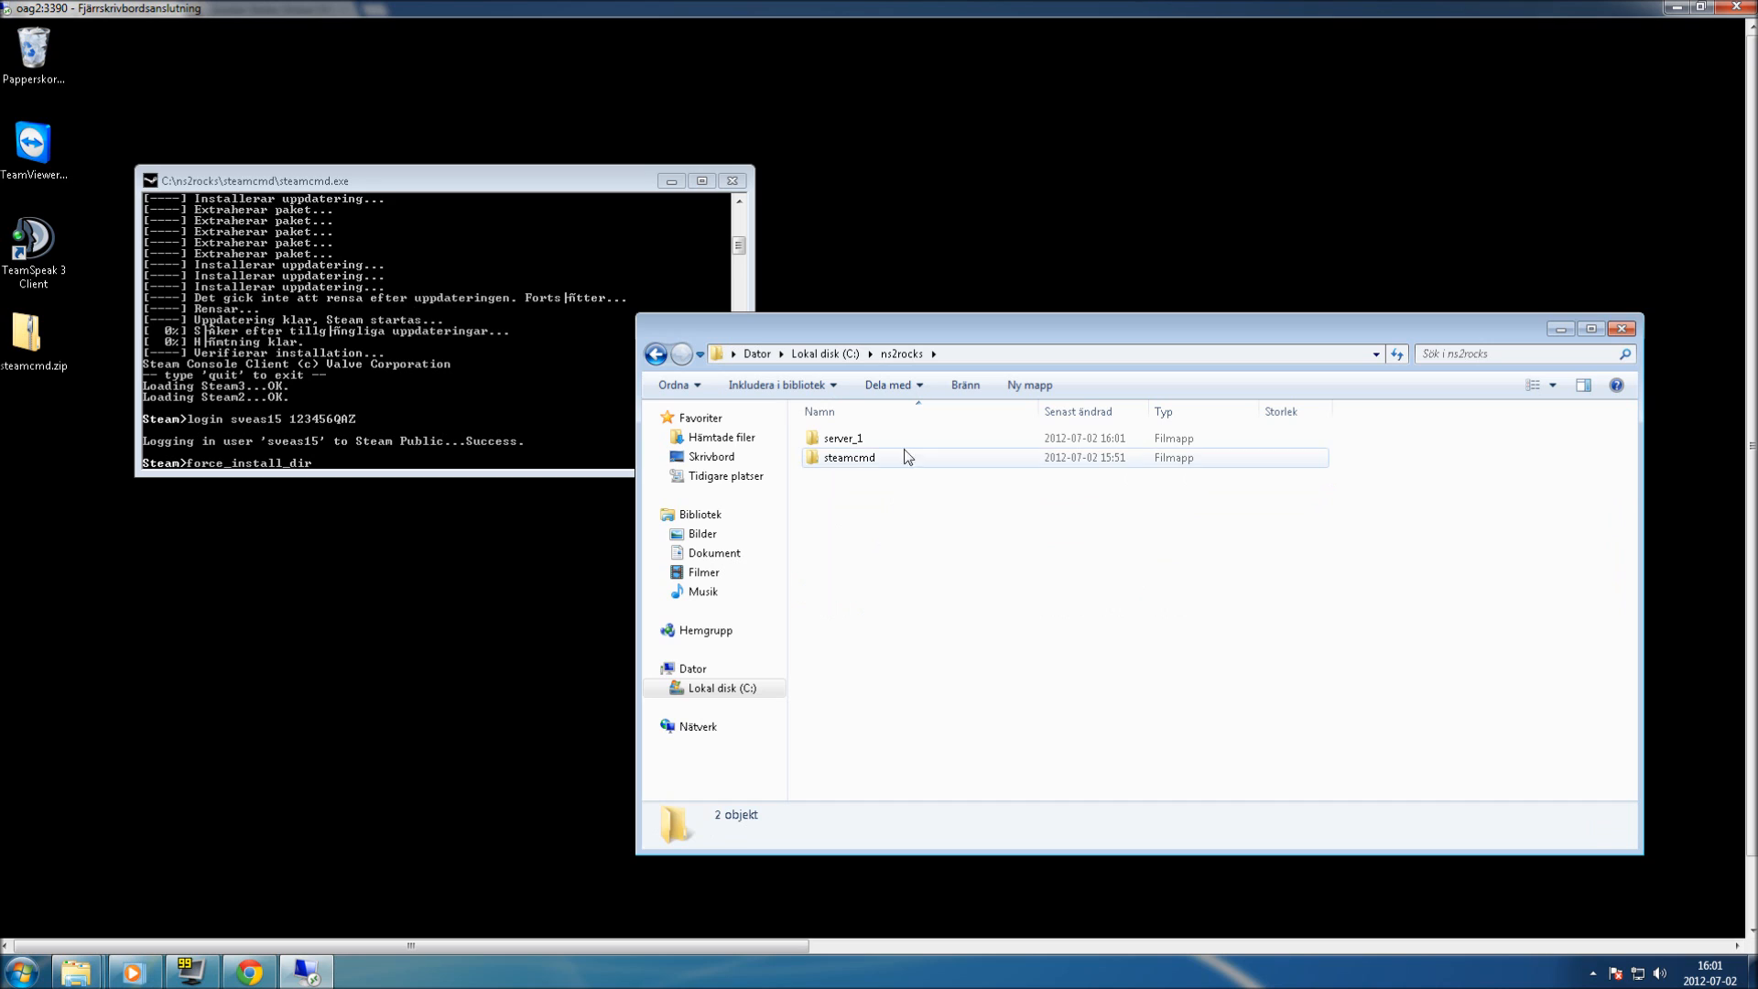
{"action": "double_click", "coordinate": [910, 438]}
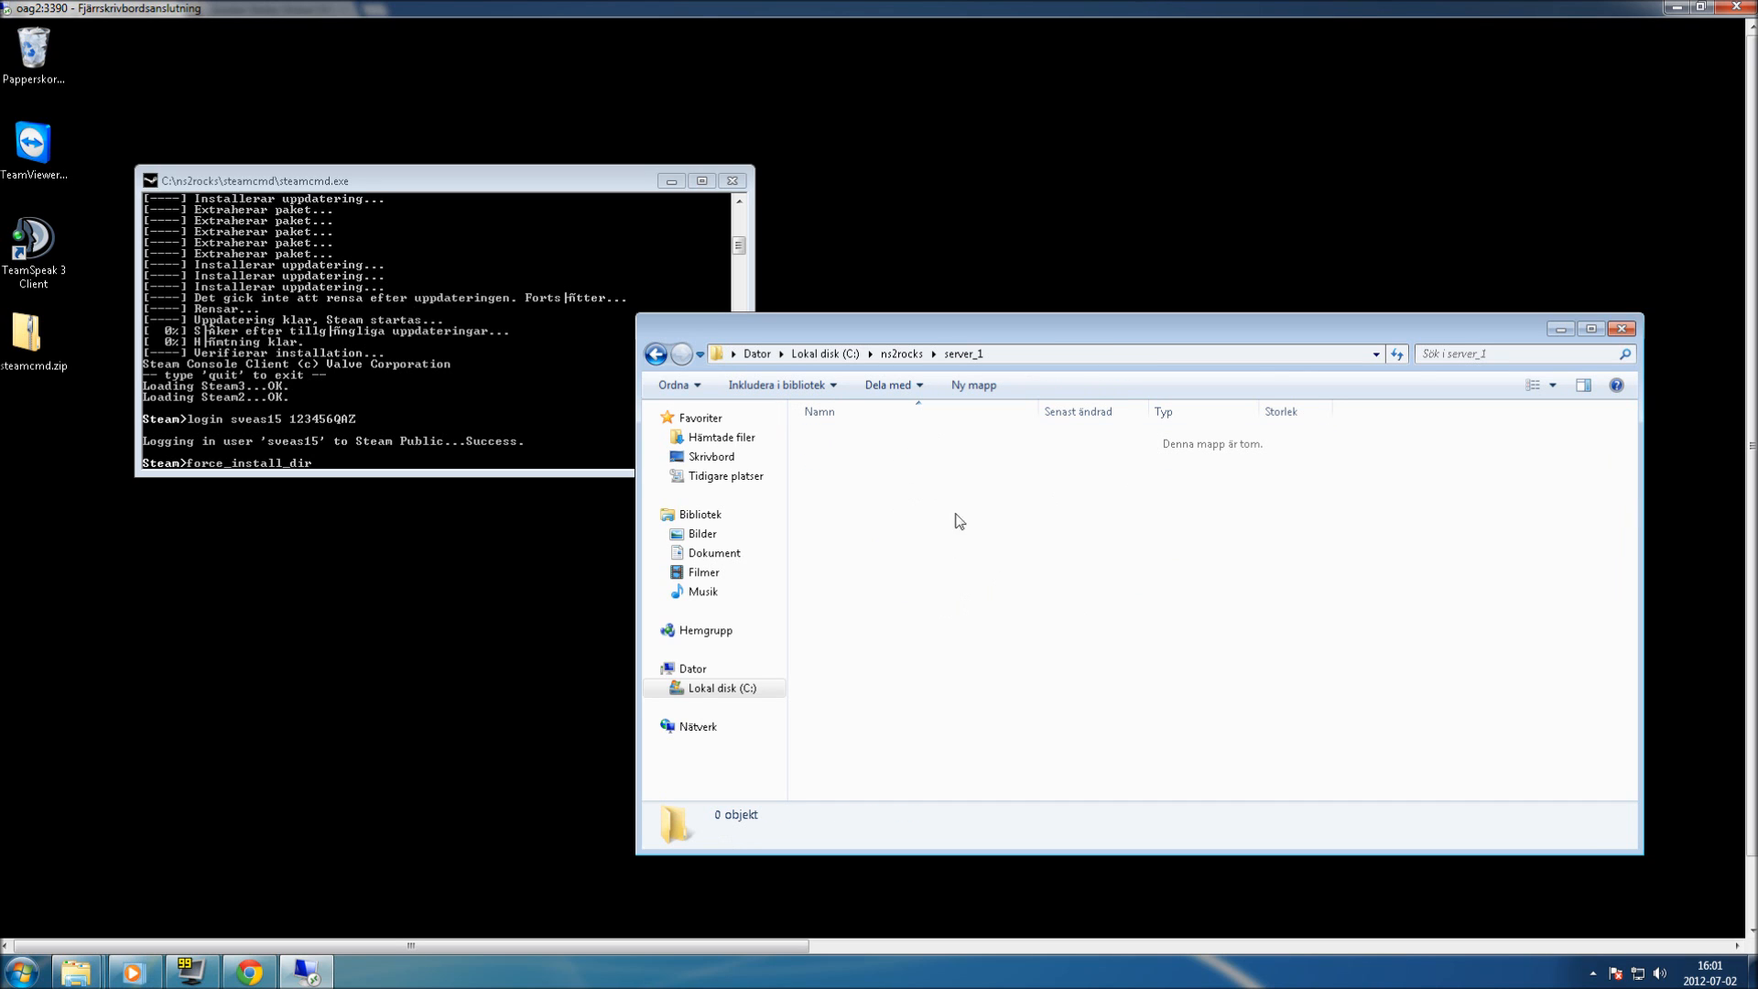
Run force_install_dir c:\ns2rocks\server_1 in SteamCMD, then bring the forum guide back.
{"action": "left_click", "coordinate": [483, 464]}
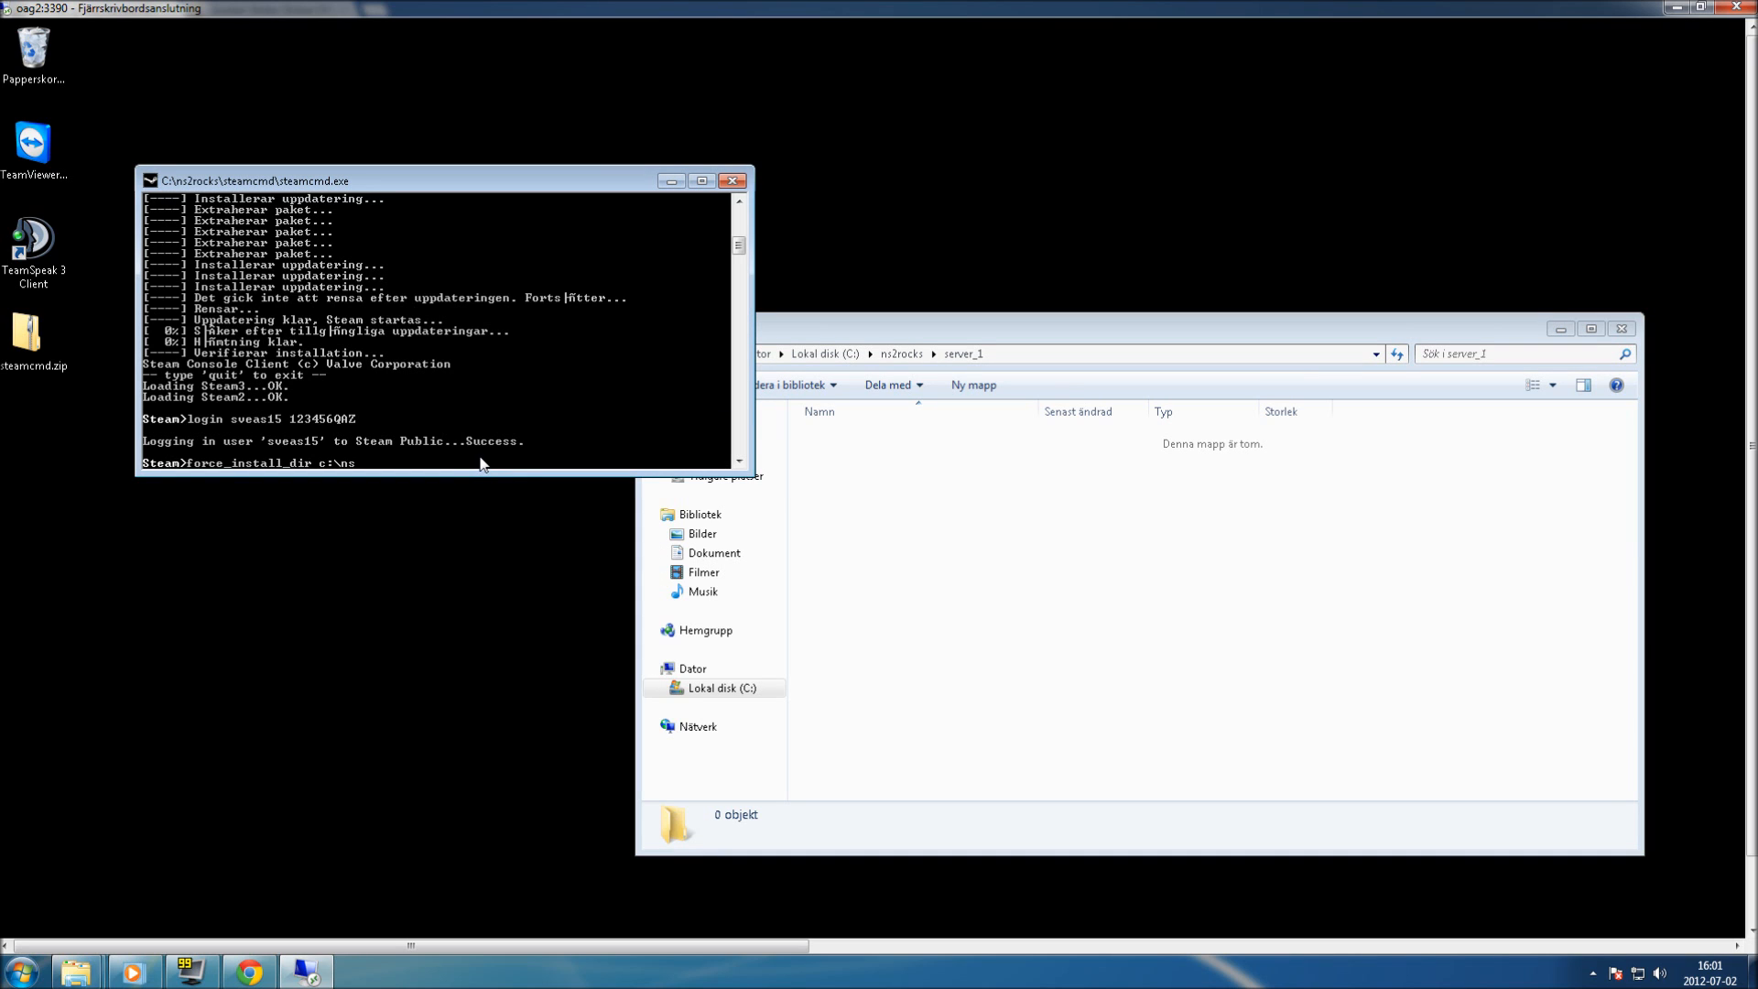
{"action": "type", "text": "rocks\\server_1"}
{"action": "key", "text": "Return"}
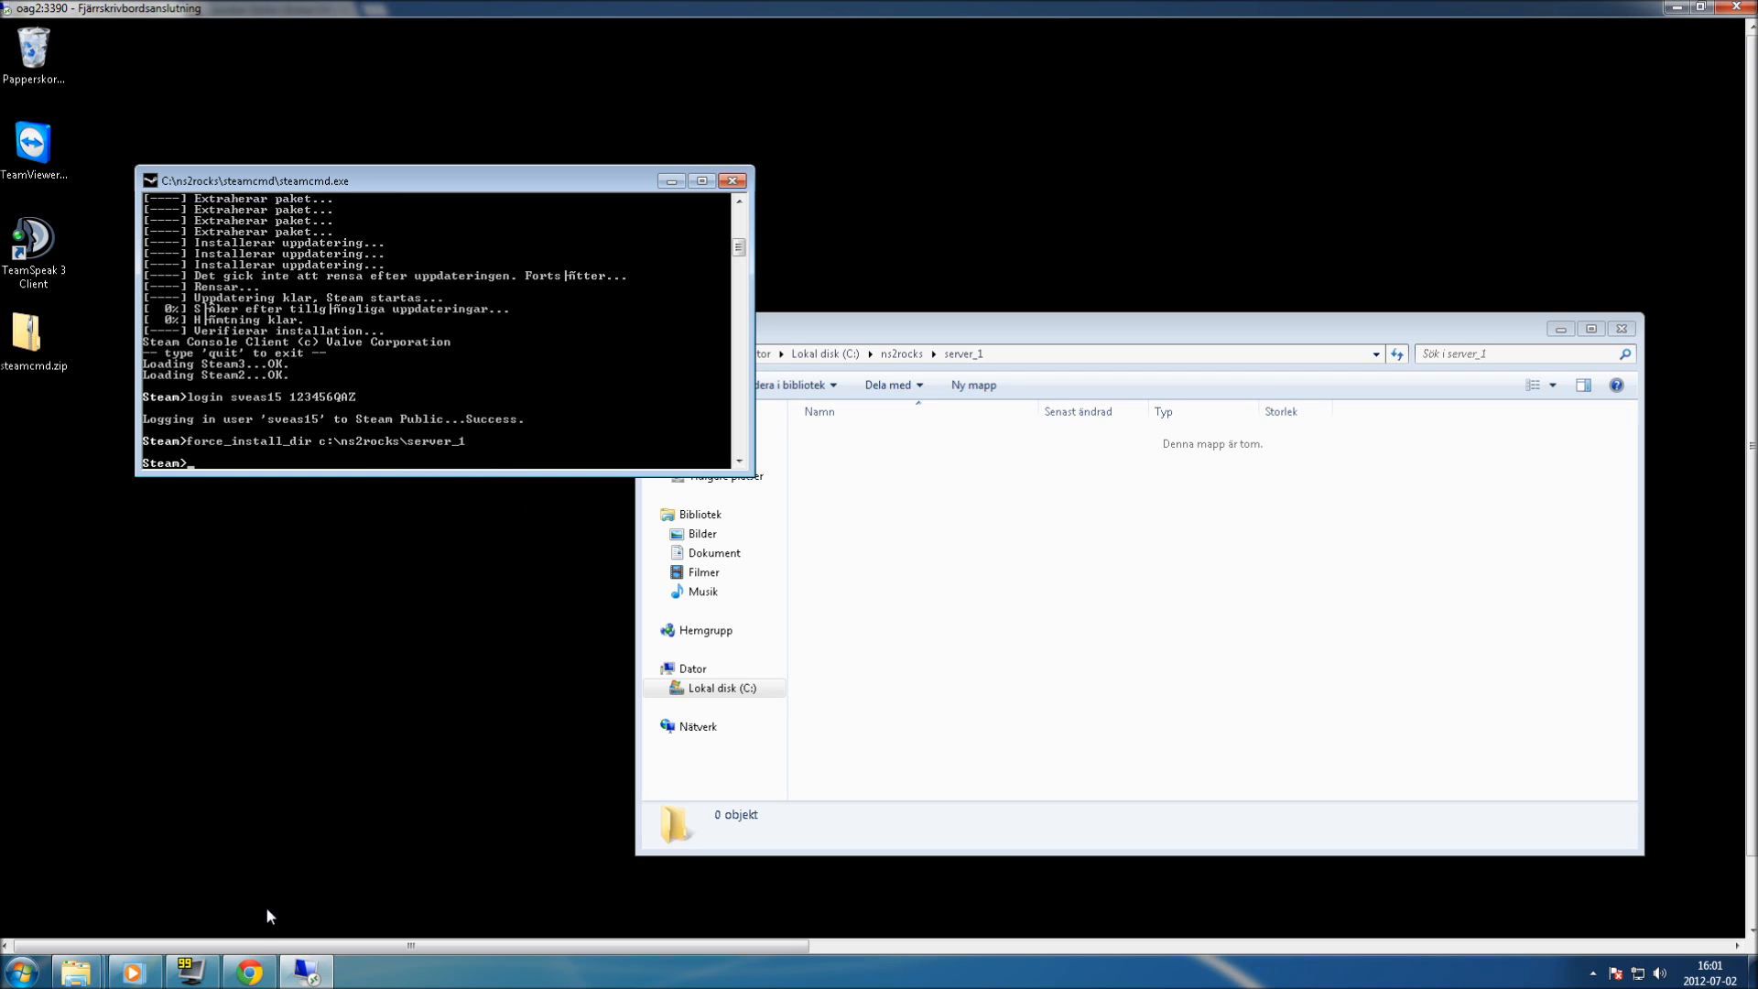
{"action": "left_click", "coordinate": [249, 973]}
{"action": "left_click", "coordinate": [647, 749]}
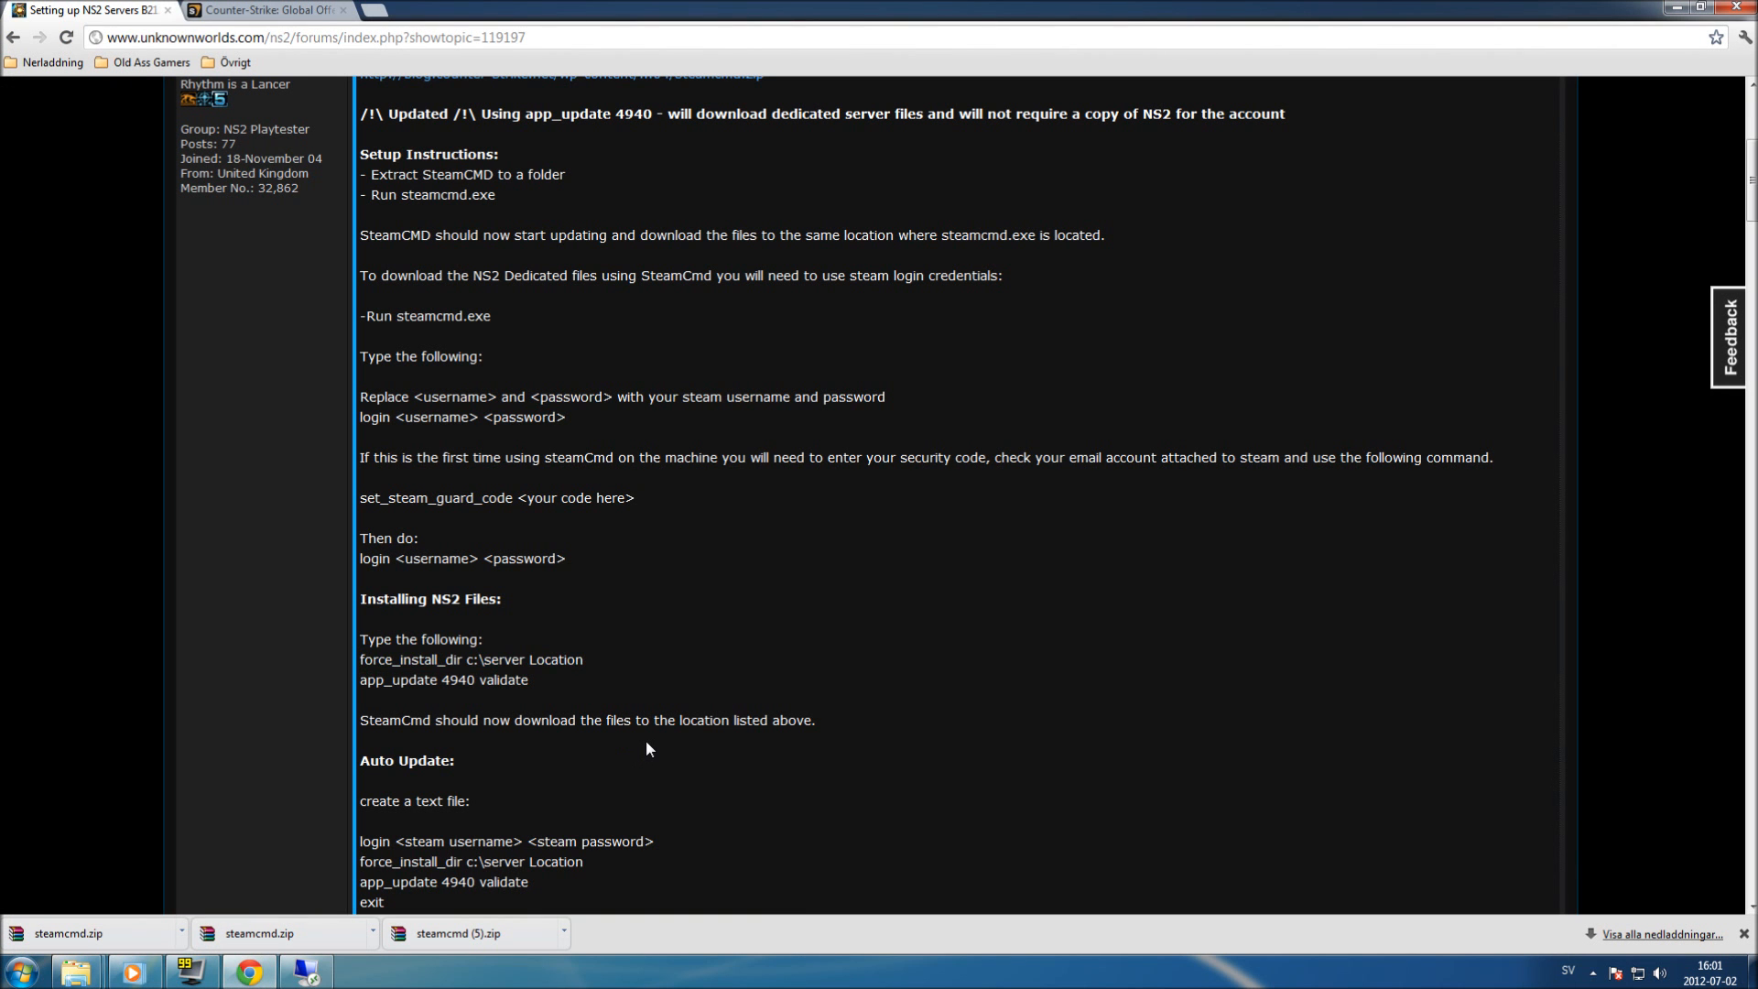
Highlight the app_update 4940 validate command in the NS2 forum guide.
{"action": "left_click_drag", "start_coordinate": [360, 679], "coordinate": [529, 679]}
Run app_update 4940 validate at the Steam> prompt to download the NS2 server into server_1.
{"action": "left_click", "coordinate": [307, 970]}
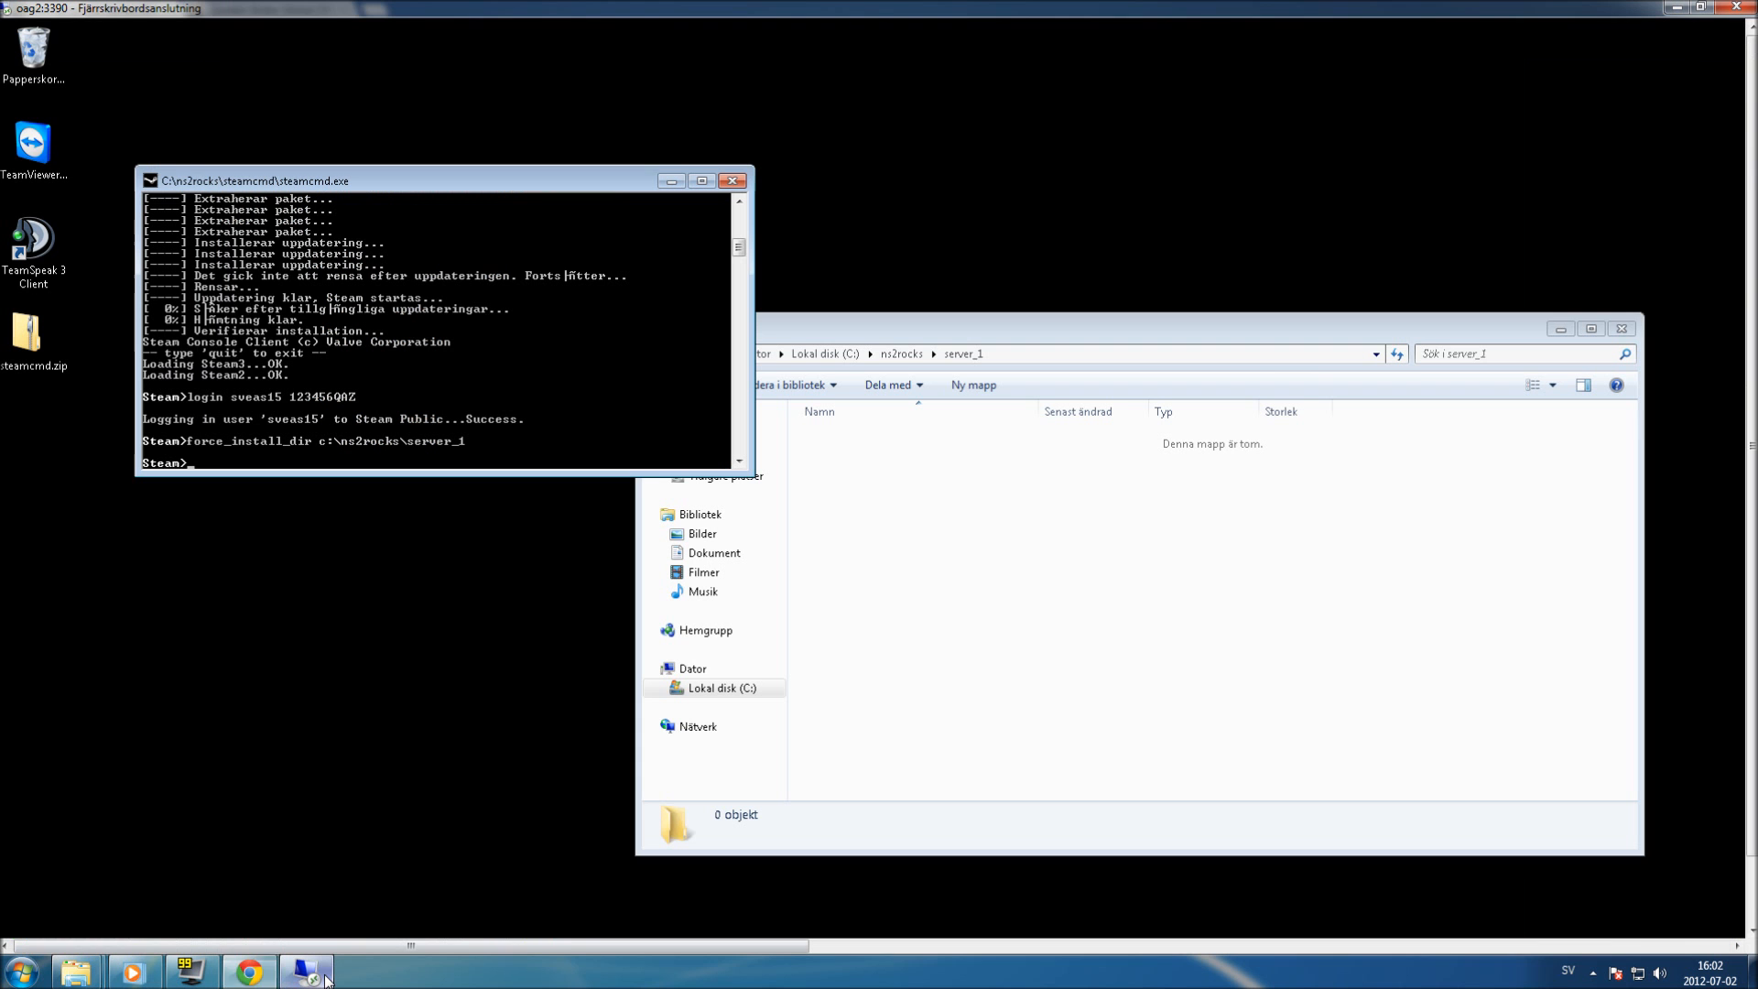
{"action": "type", "text": "app_update 4940 val"}
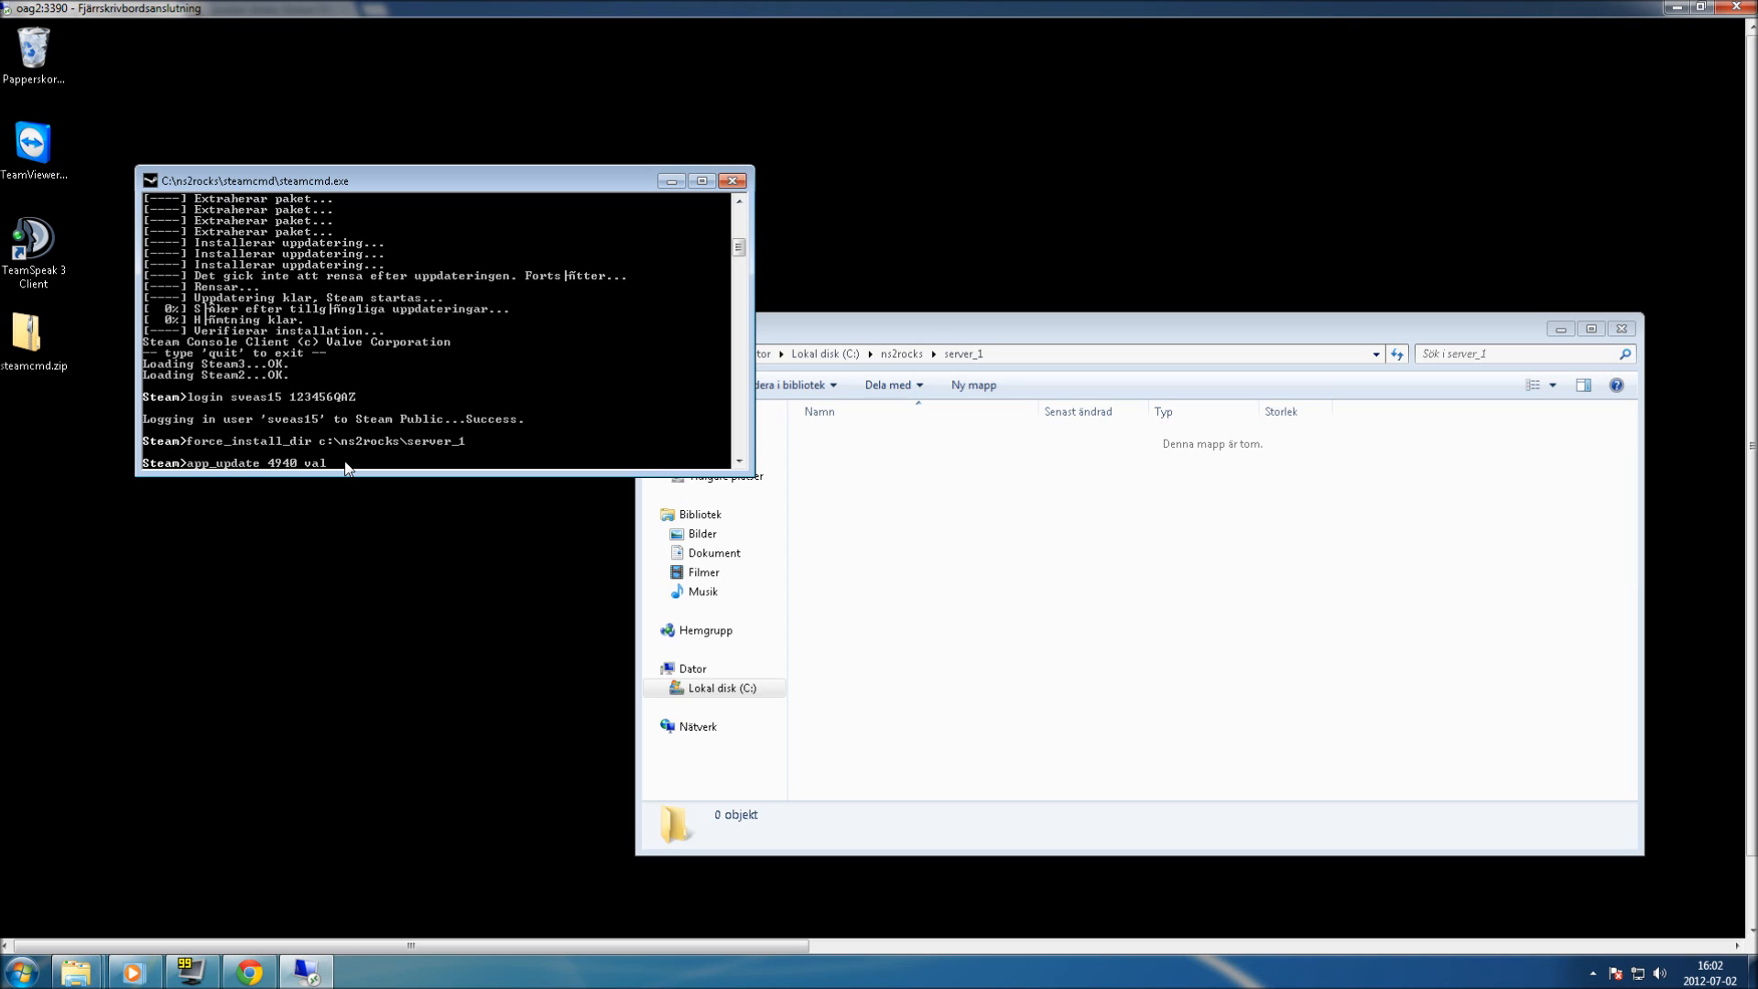
{"action": "type", "text": "idate"}
{"action": "left_click", "coordinate": [250, 972]}
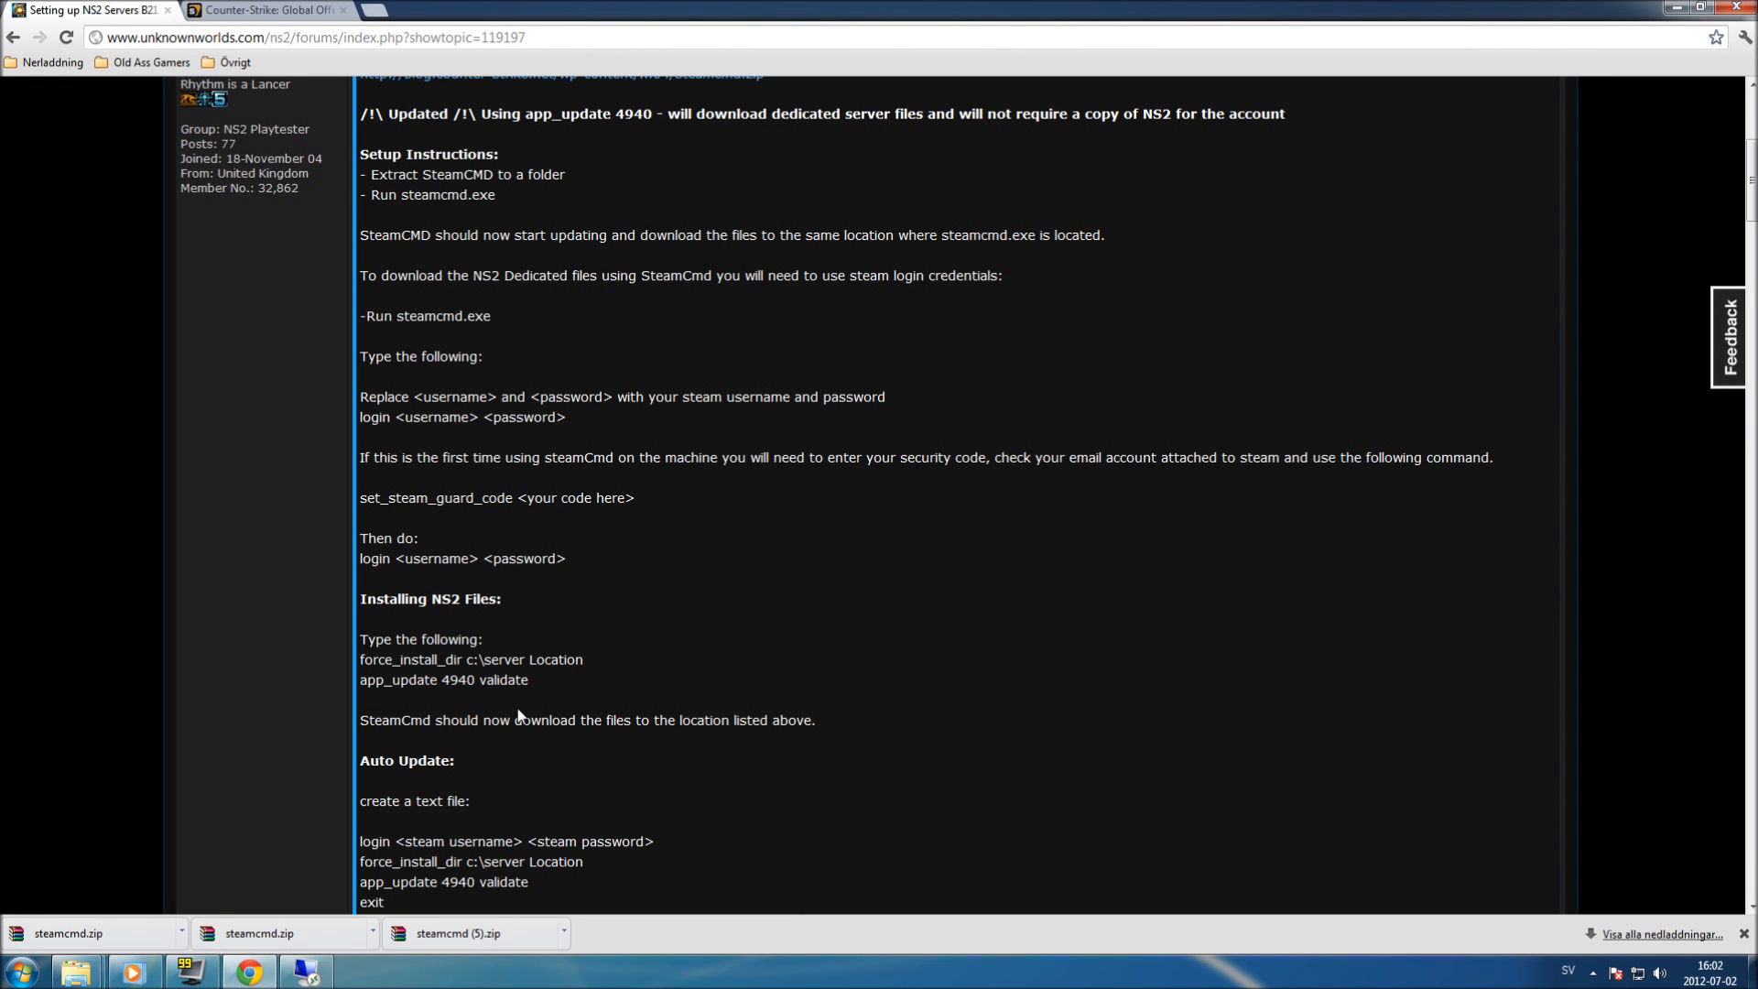
{"action": "left_click", "coordinate": [275, 10]}
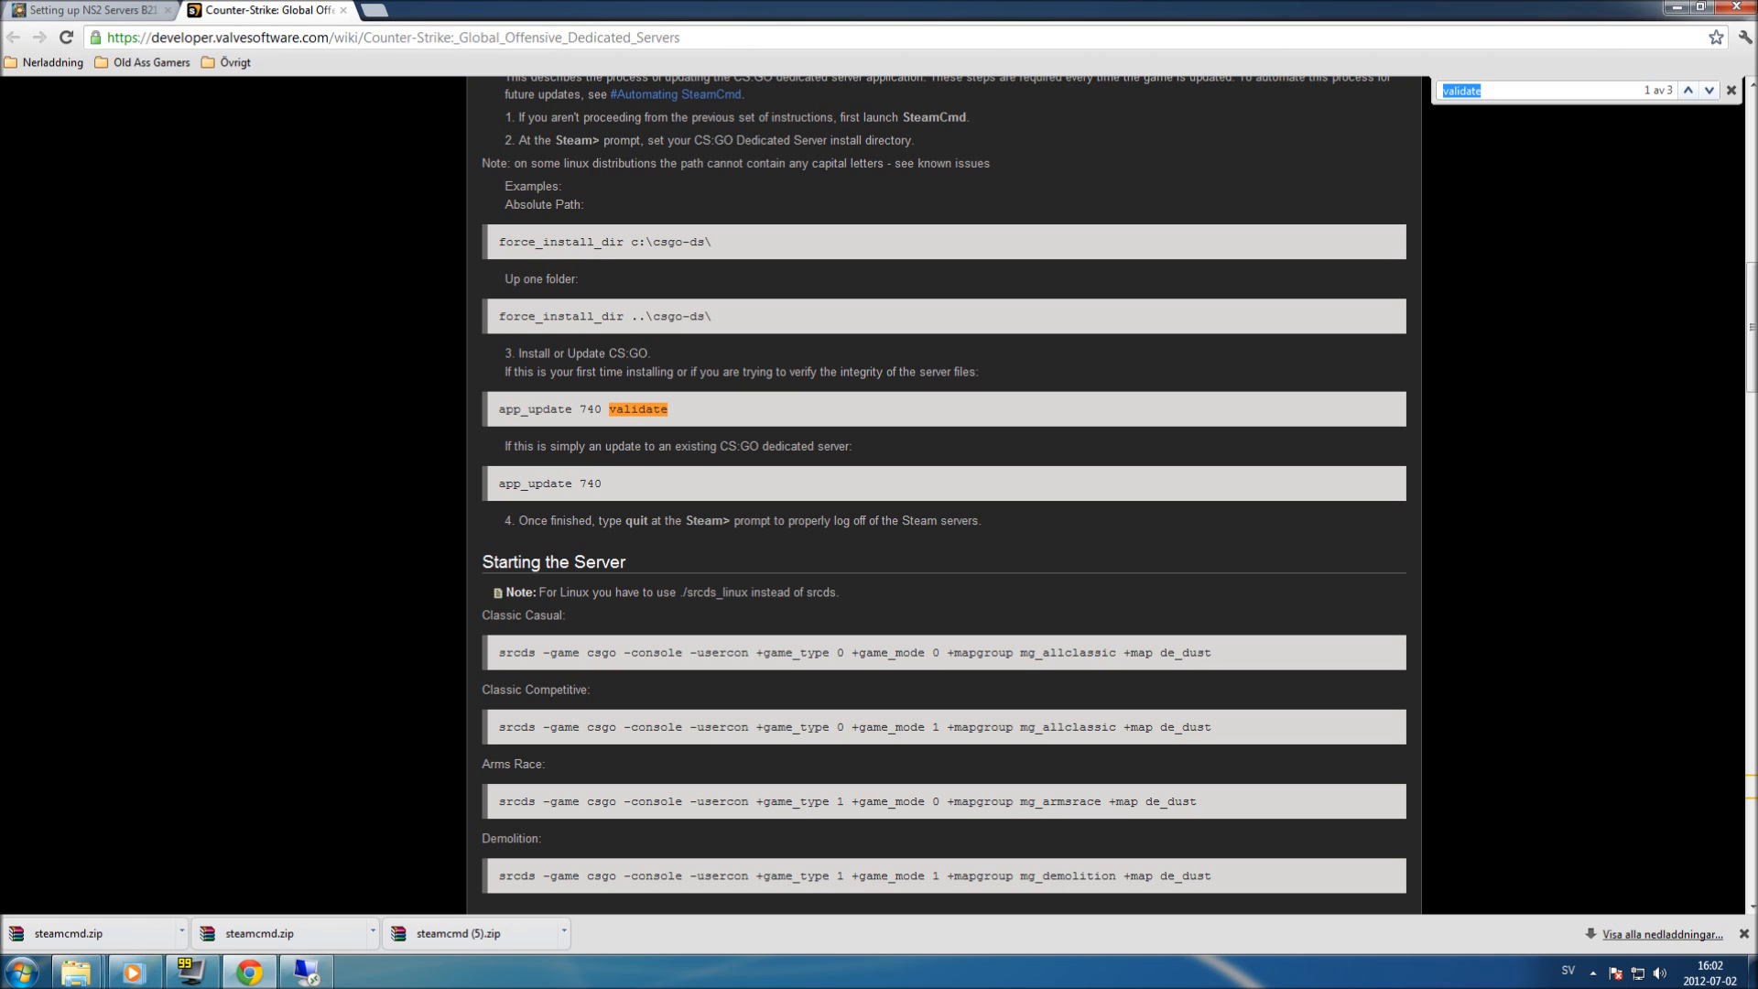
{"action": "left_click", "coordinate": [79, 13]}
{"action": "left_click", "coordinate": [189, 13]}
{"action": "left_click", "coordinate": [1676, 7]}
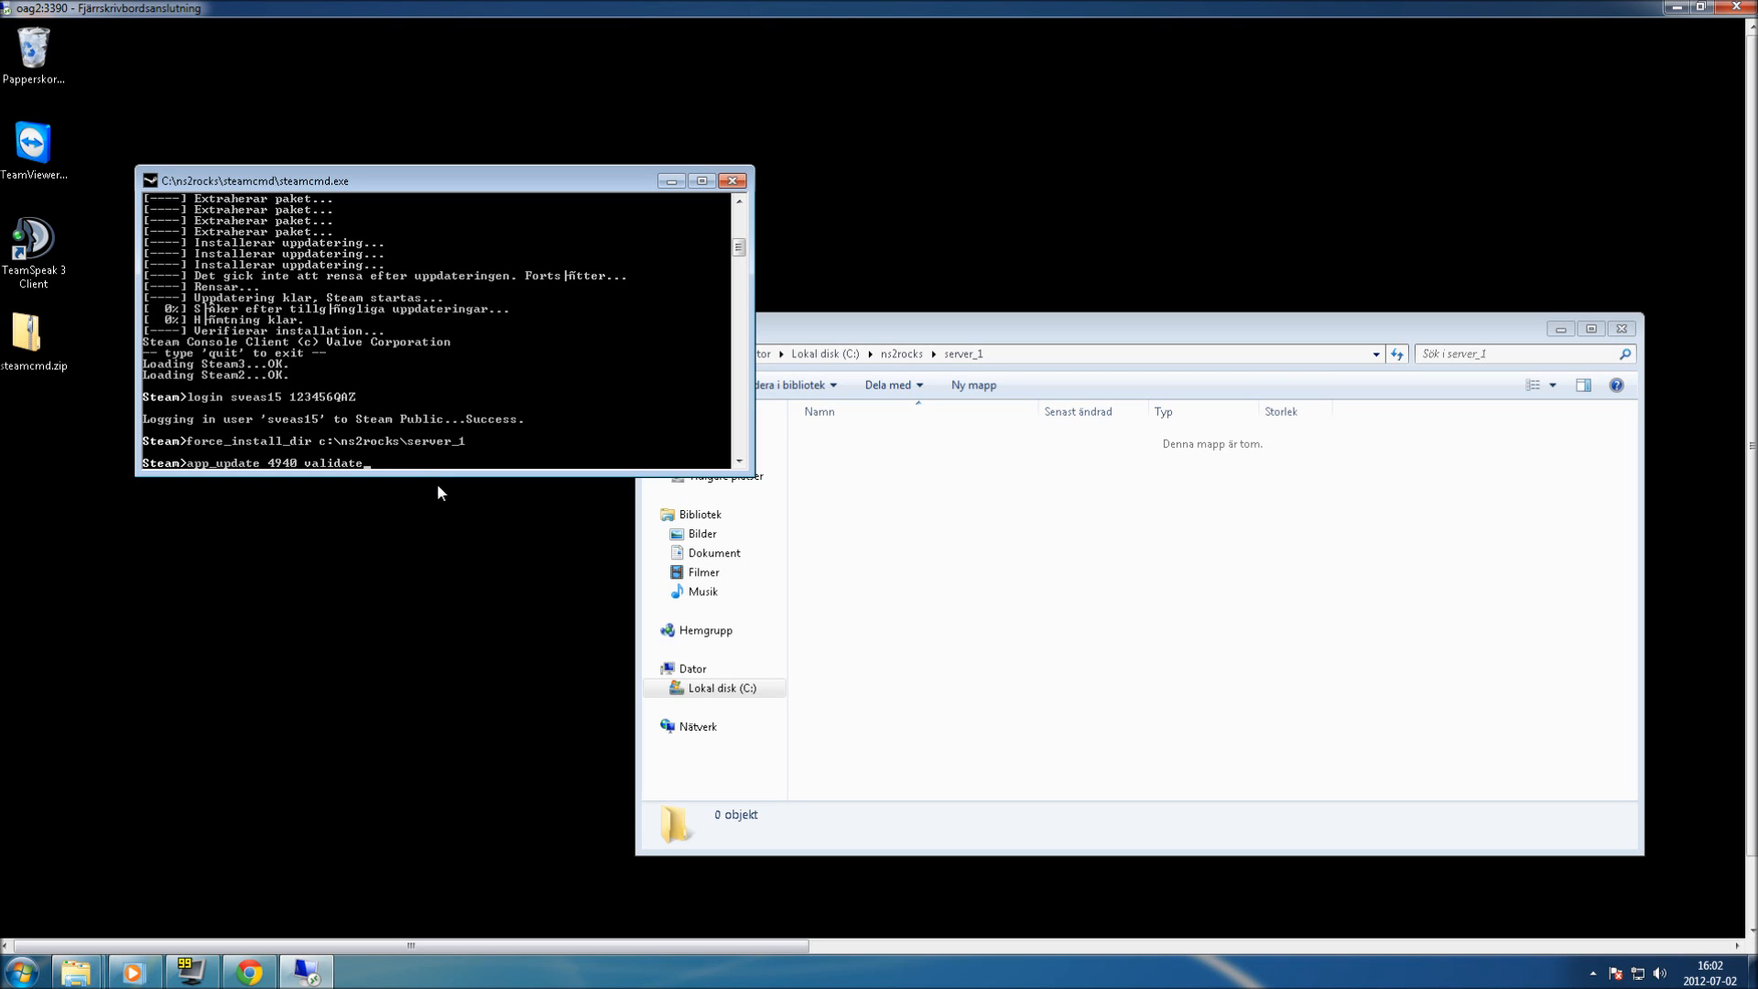
{"action": "key", "text": "Return"}
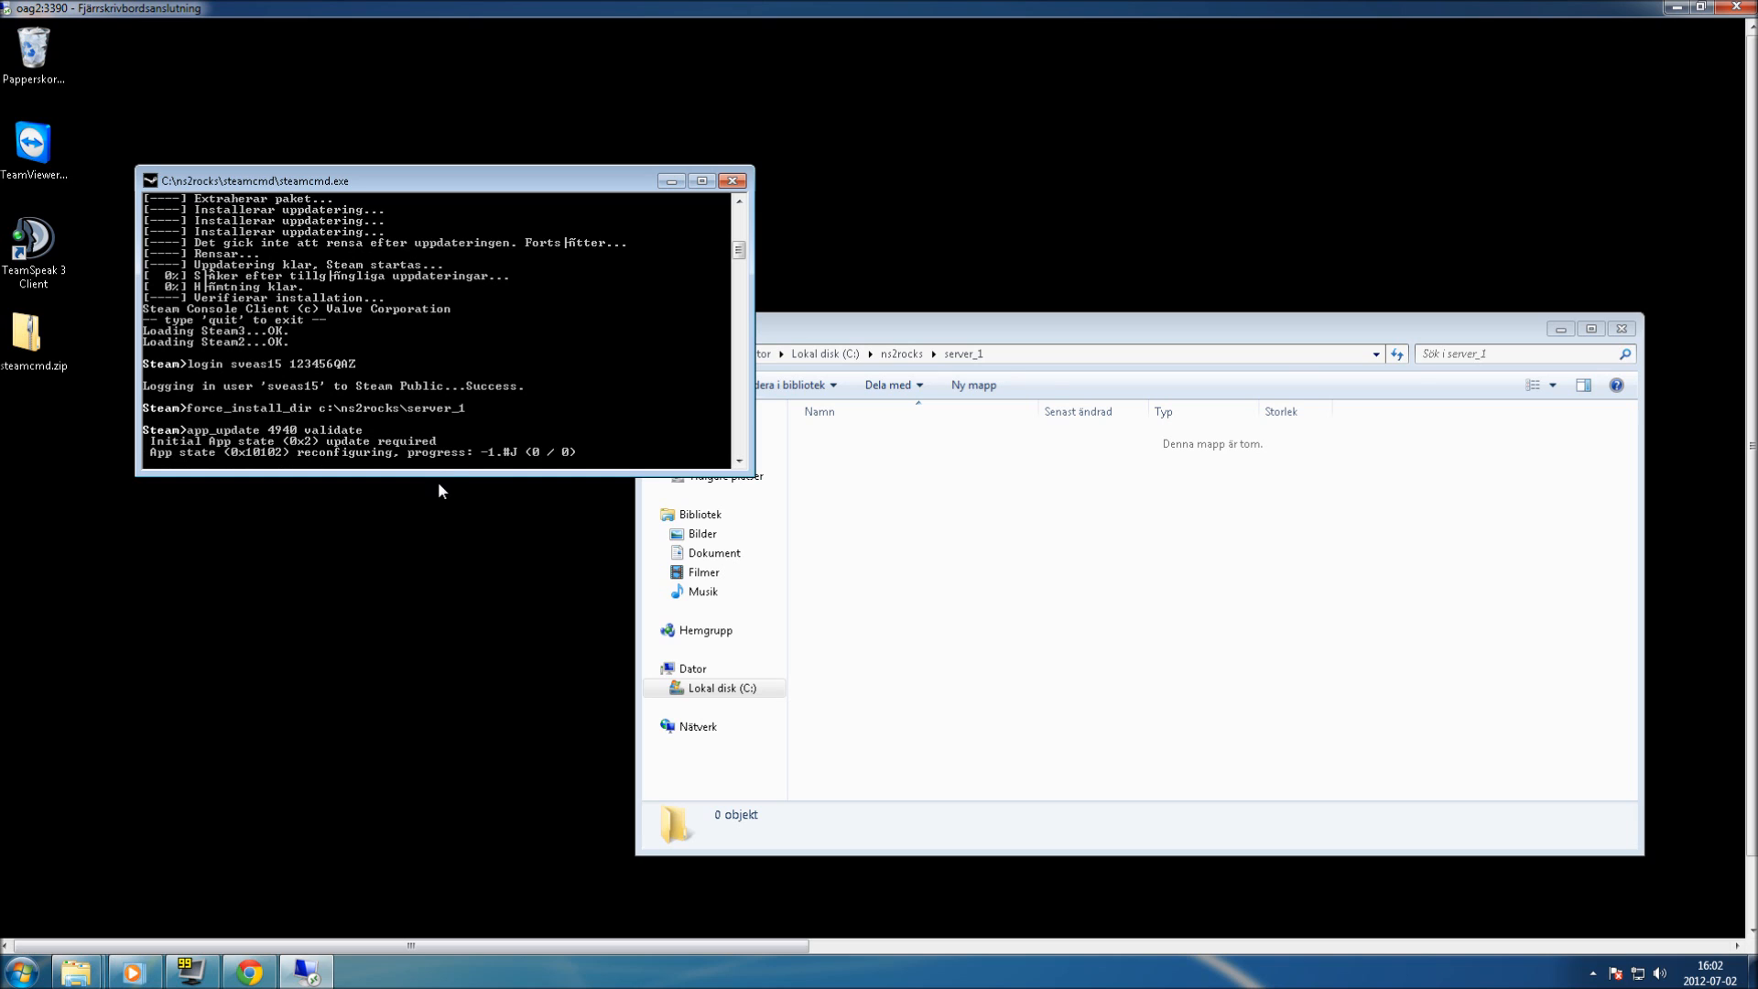
{"action": "left_click", "coordinate": [961, 535]}
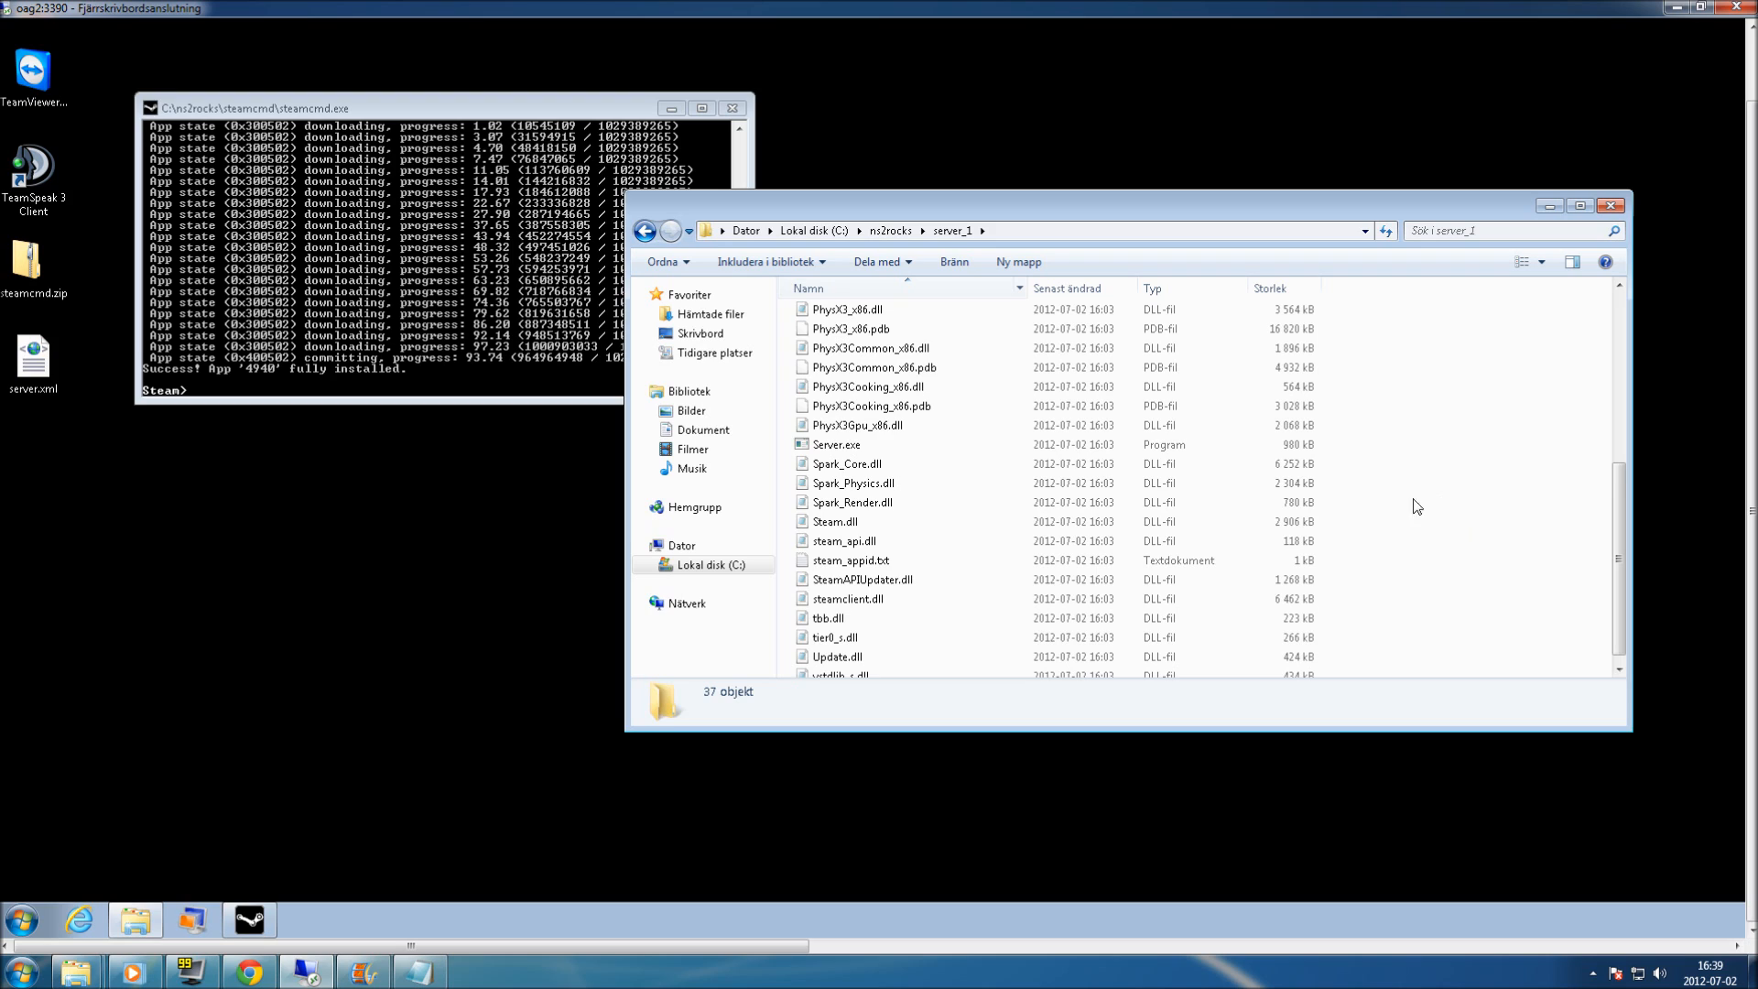
Create a new text document in server_1 from the right-click Nytt menu.
{"action": "right_click", "coordinate": [1358, 496]}
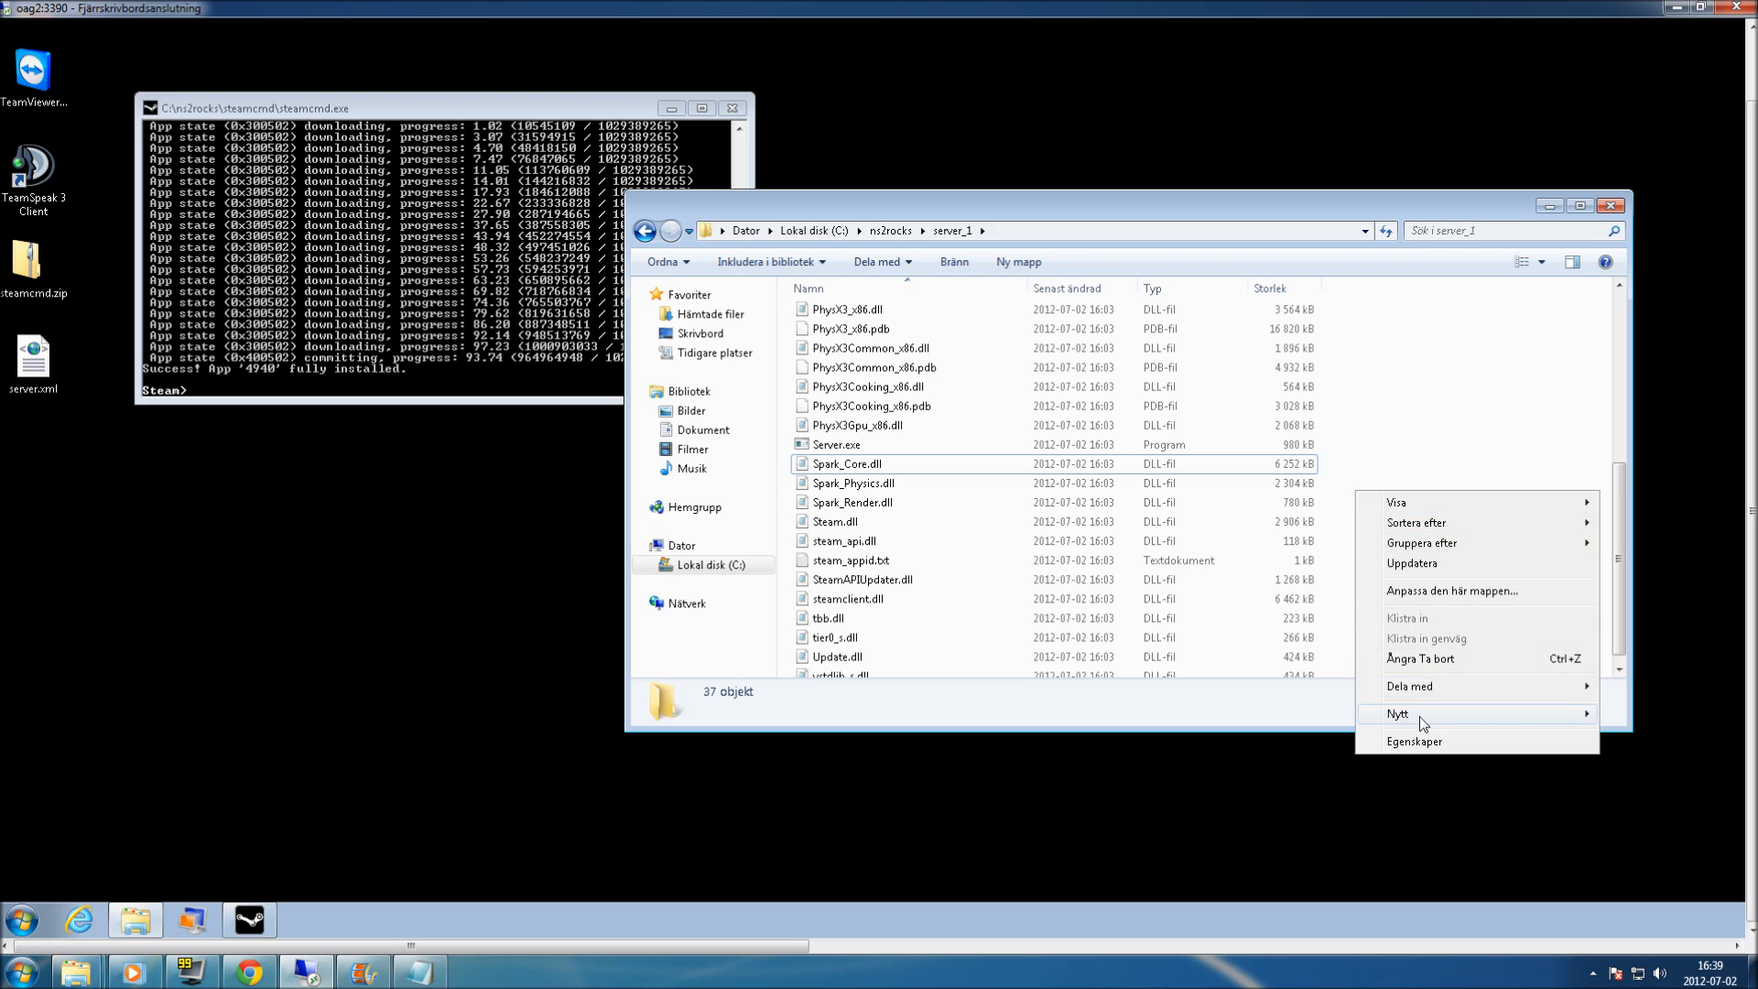
{"action": "mouse_move", "coordinate": [1419, 717]}
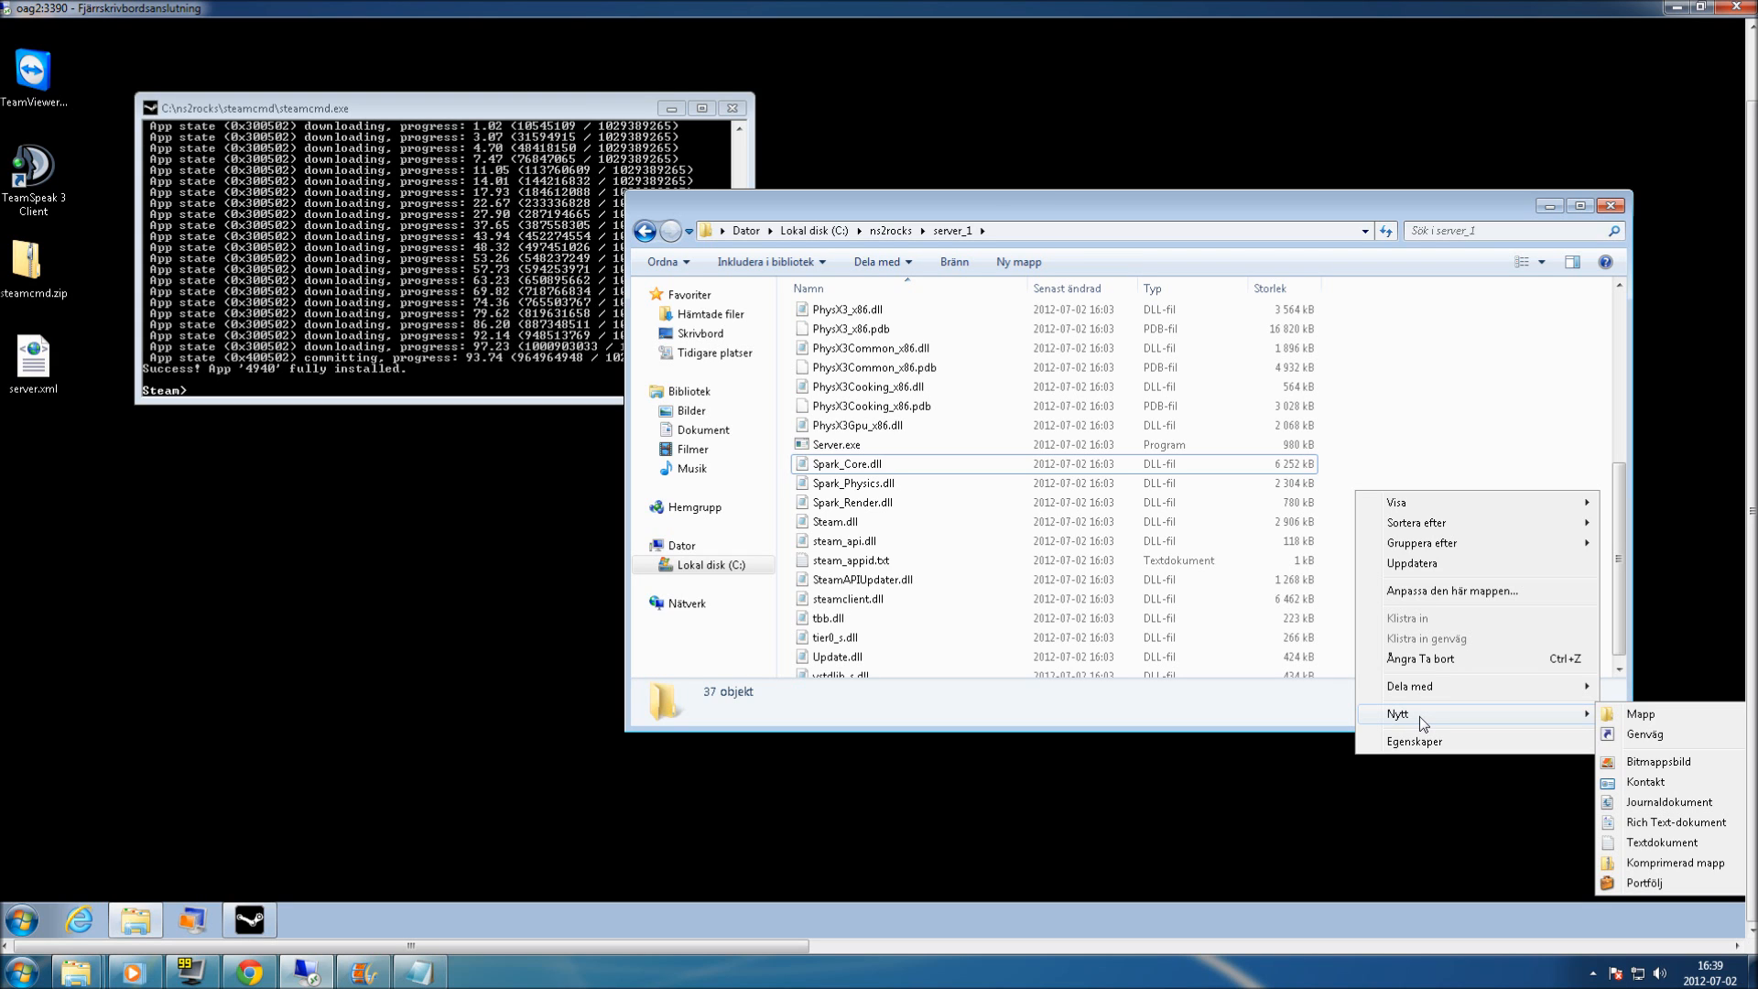
{"action": "right_click", "coordinate": [1410, 425]}
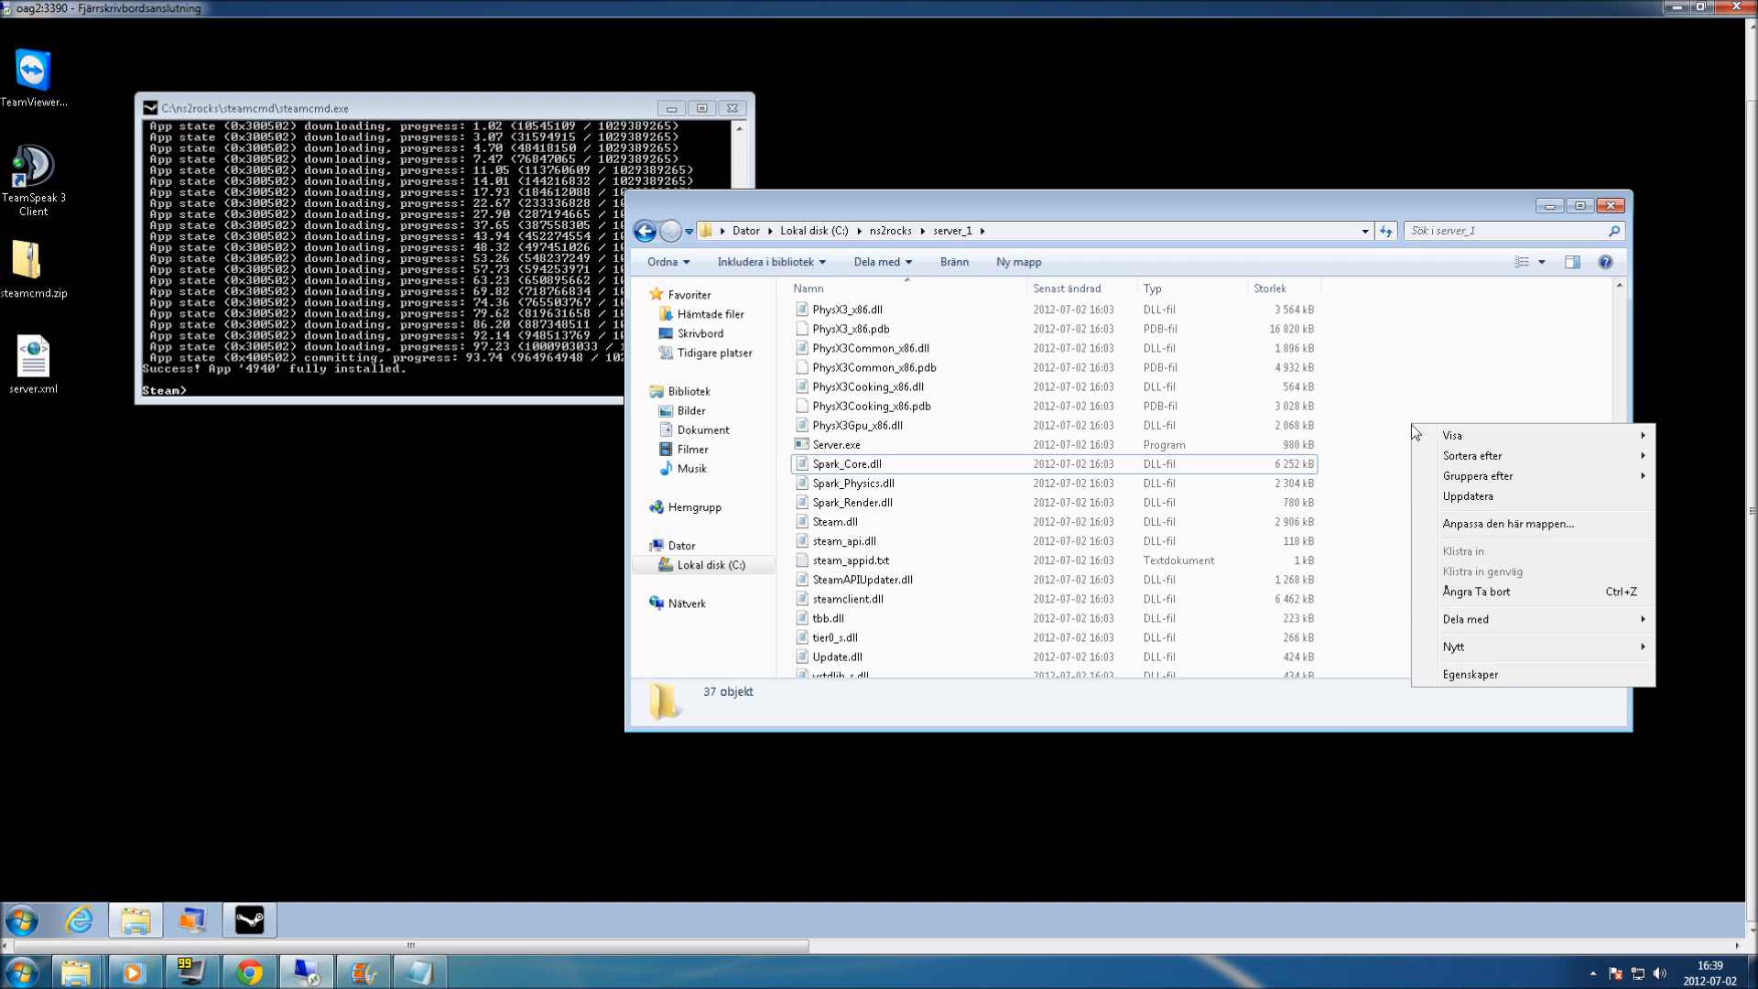
{"action": "mouse_move", "coordinate": [1450, 656]}
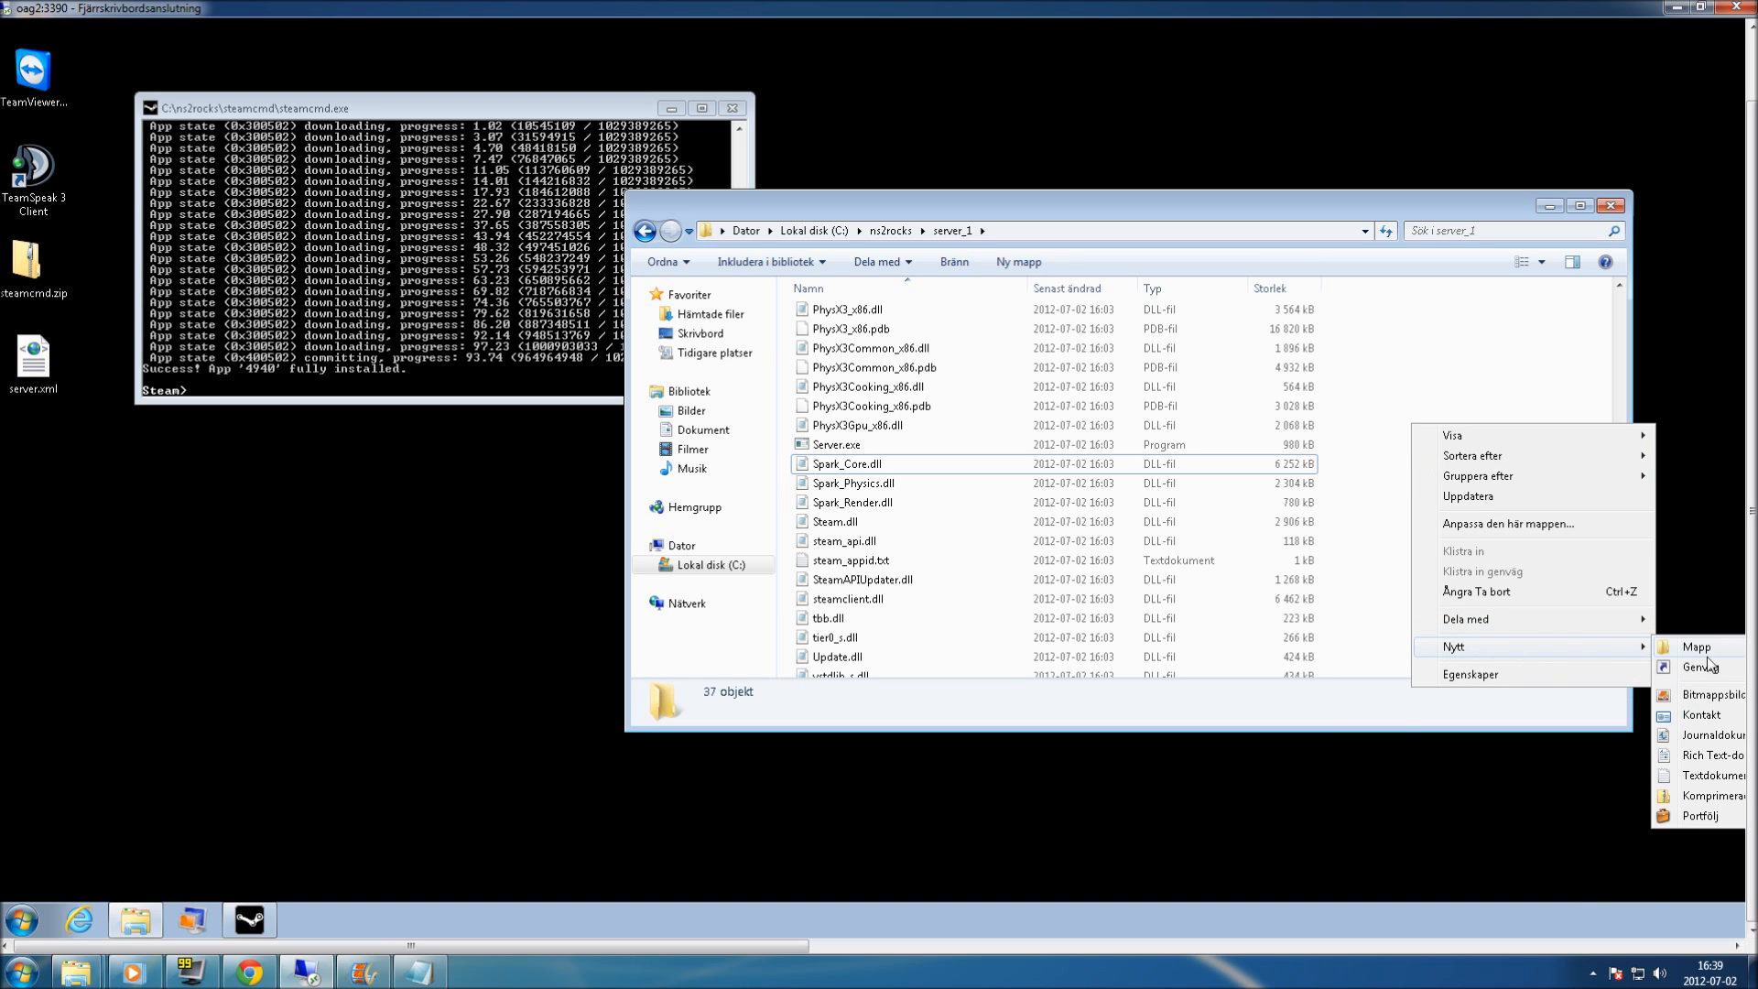
{"action": "left_click", "coordinate": [1714, 776]}
Name the new document server.xml and accept the extension-change warning.
{"action": "type", "text": "s"}
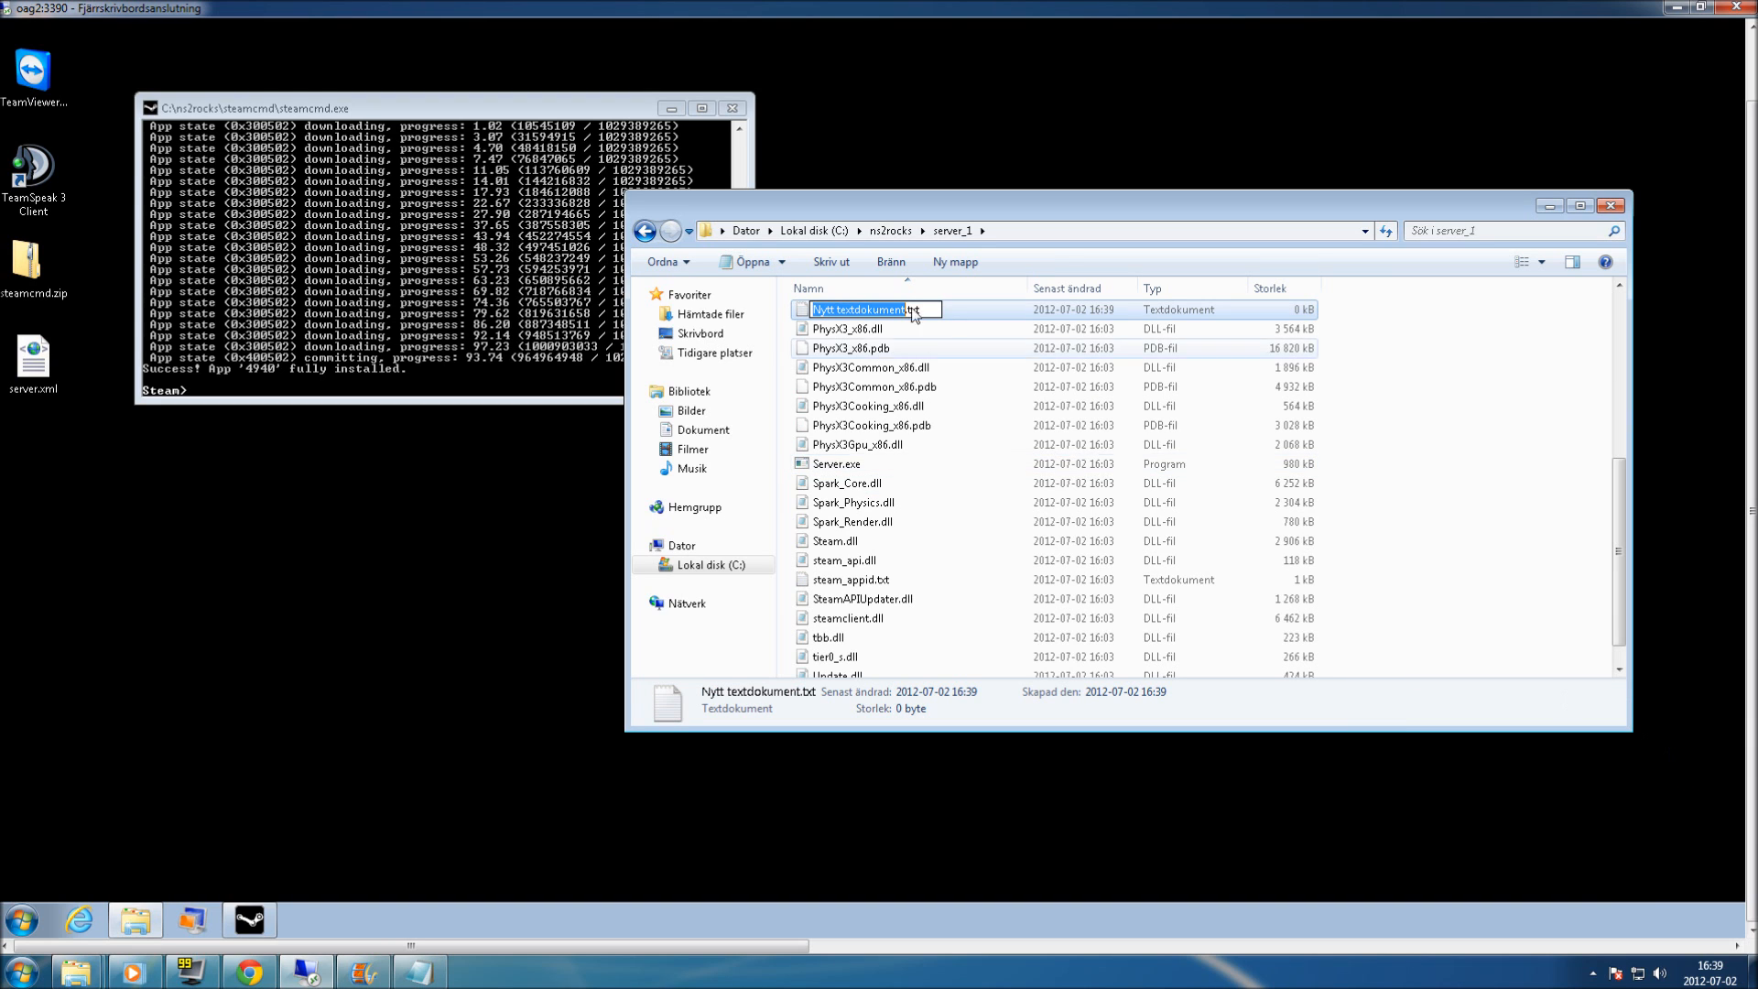
{"action": "type", "text": "erver"}
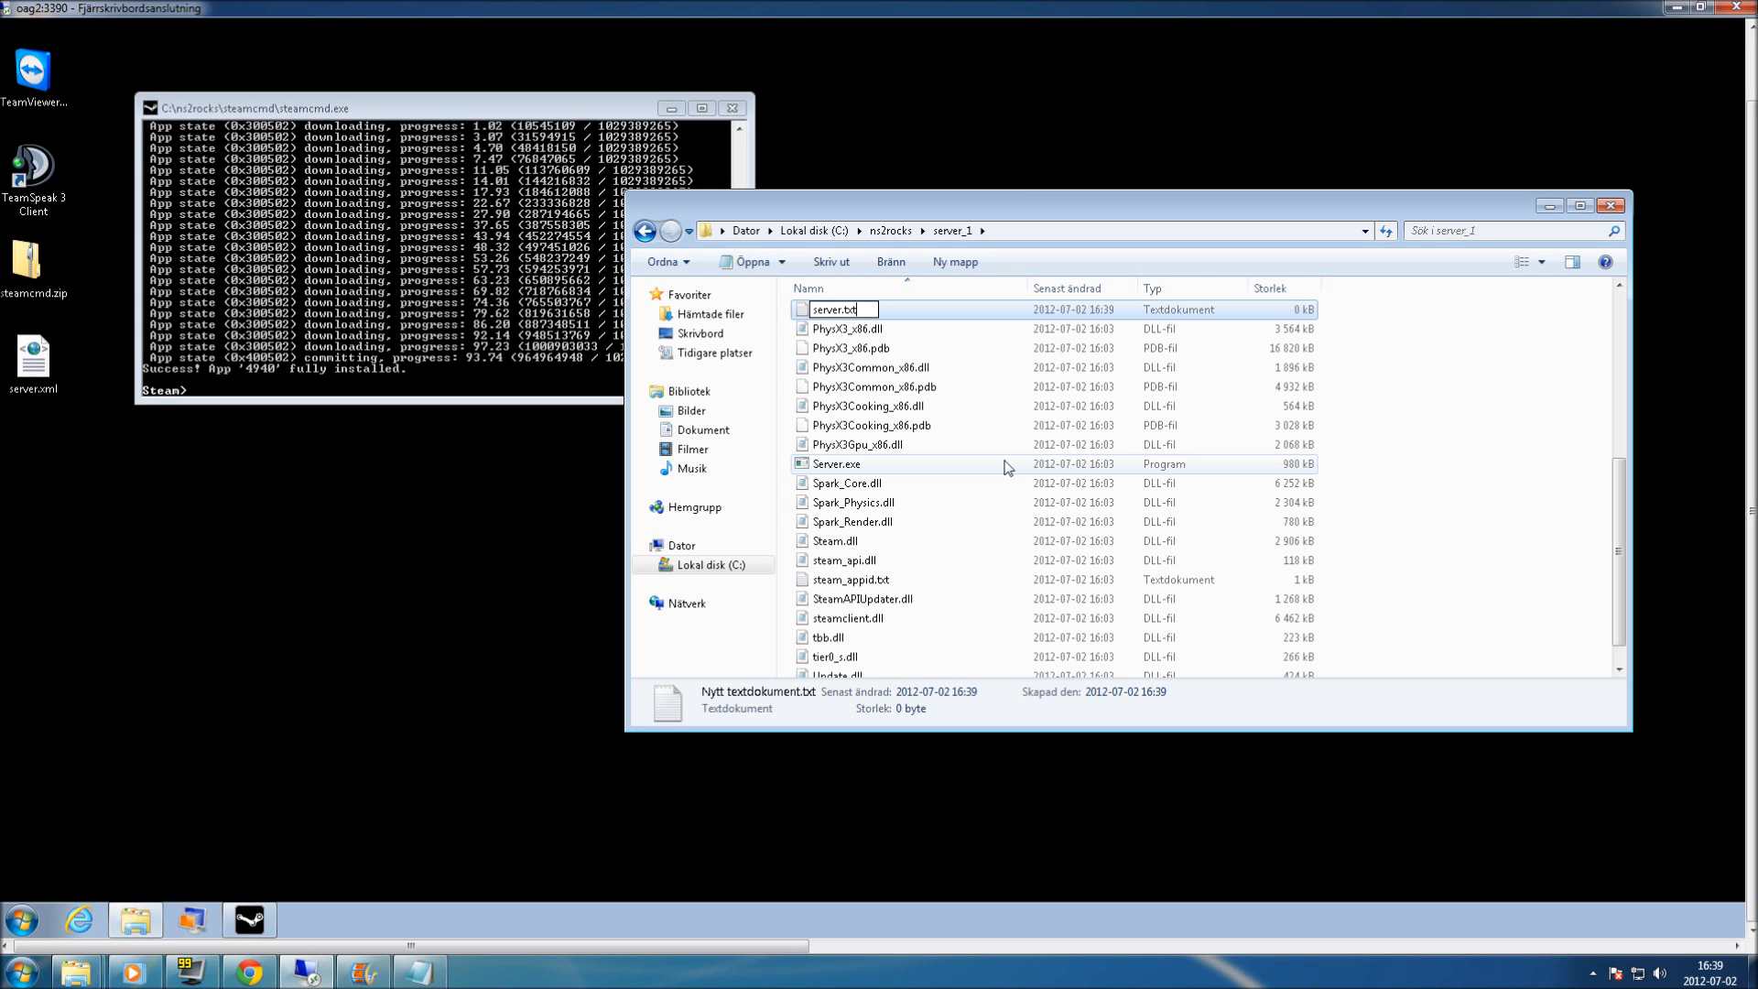
{"action": "key", "text": "BackSpace"}
{"action": "key", "text": "BackSpace"}
{"action": "key", "text": "BackSpace"}
{"action": "type", "text": "xml"}
{"action": "key", "text": "Return"}
{"action": "left_click_drag", "start_coordinate": [1714, 344], "coordinate": [692, 461]}
{"action": "left_click", "coordinate": [948, 580]}
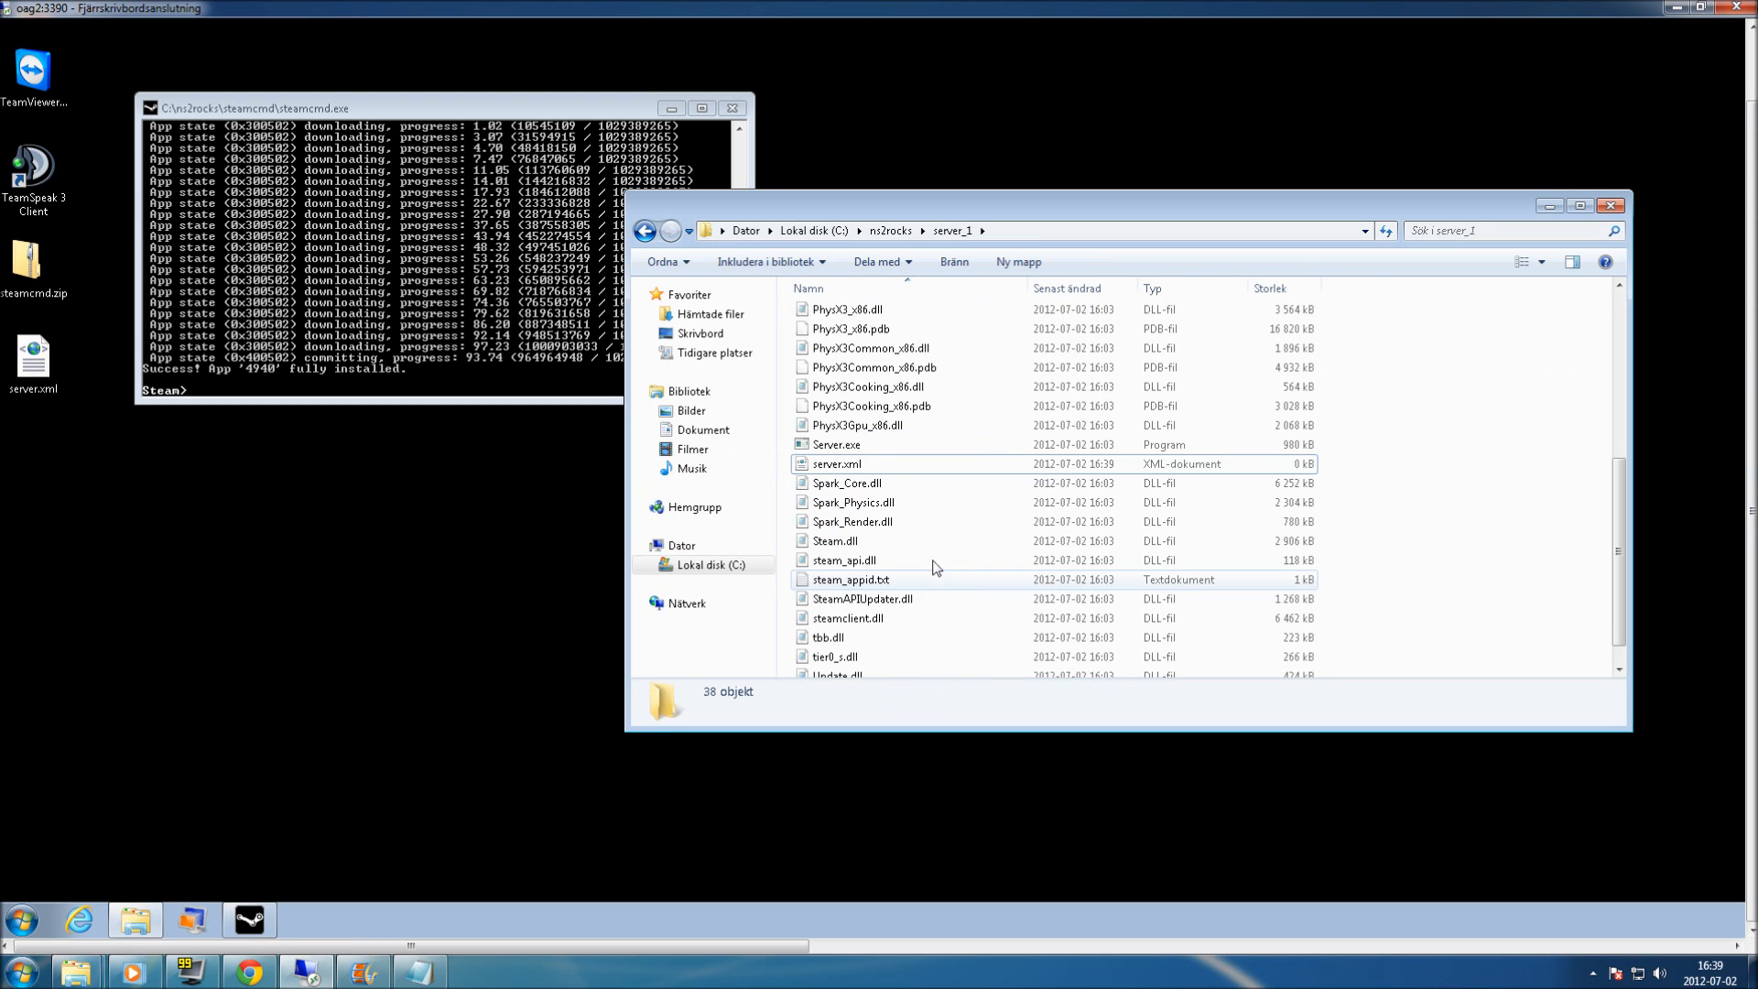
{"action": "left_click", "coordinate": [877, 468]}
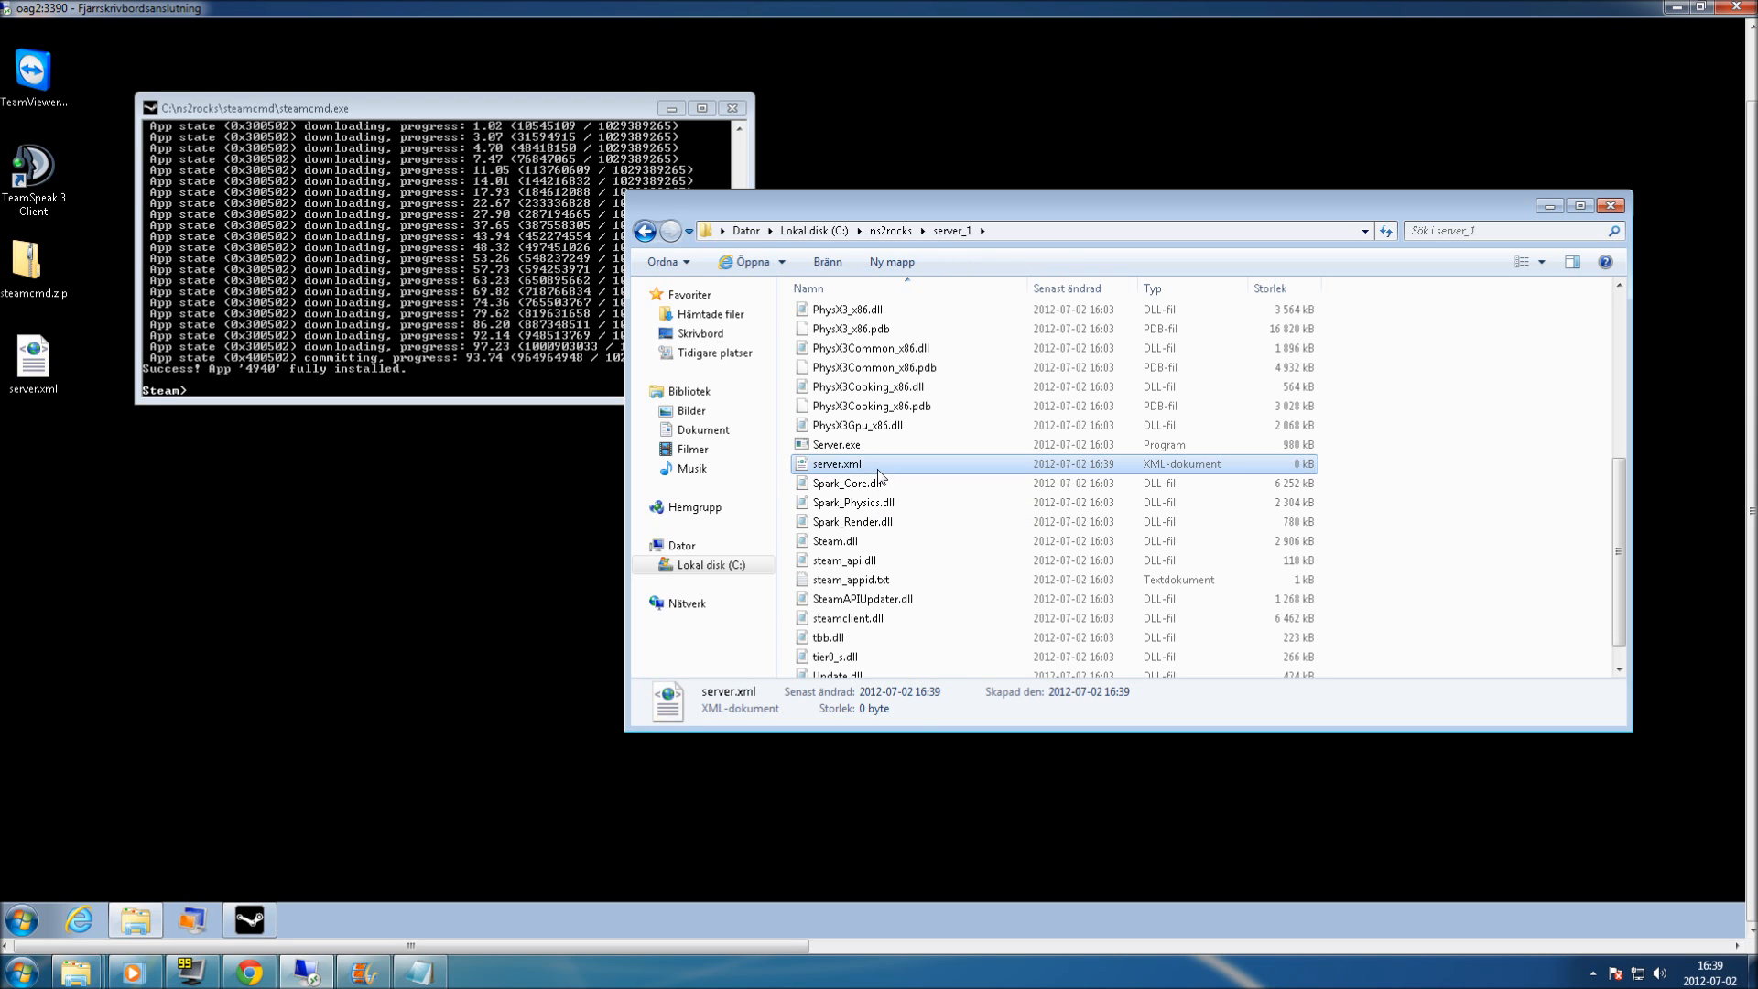
{"action": "left_click", "coordinate": [663, 262]}
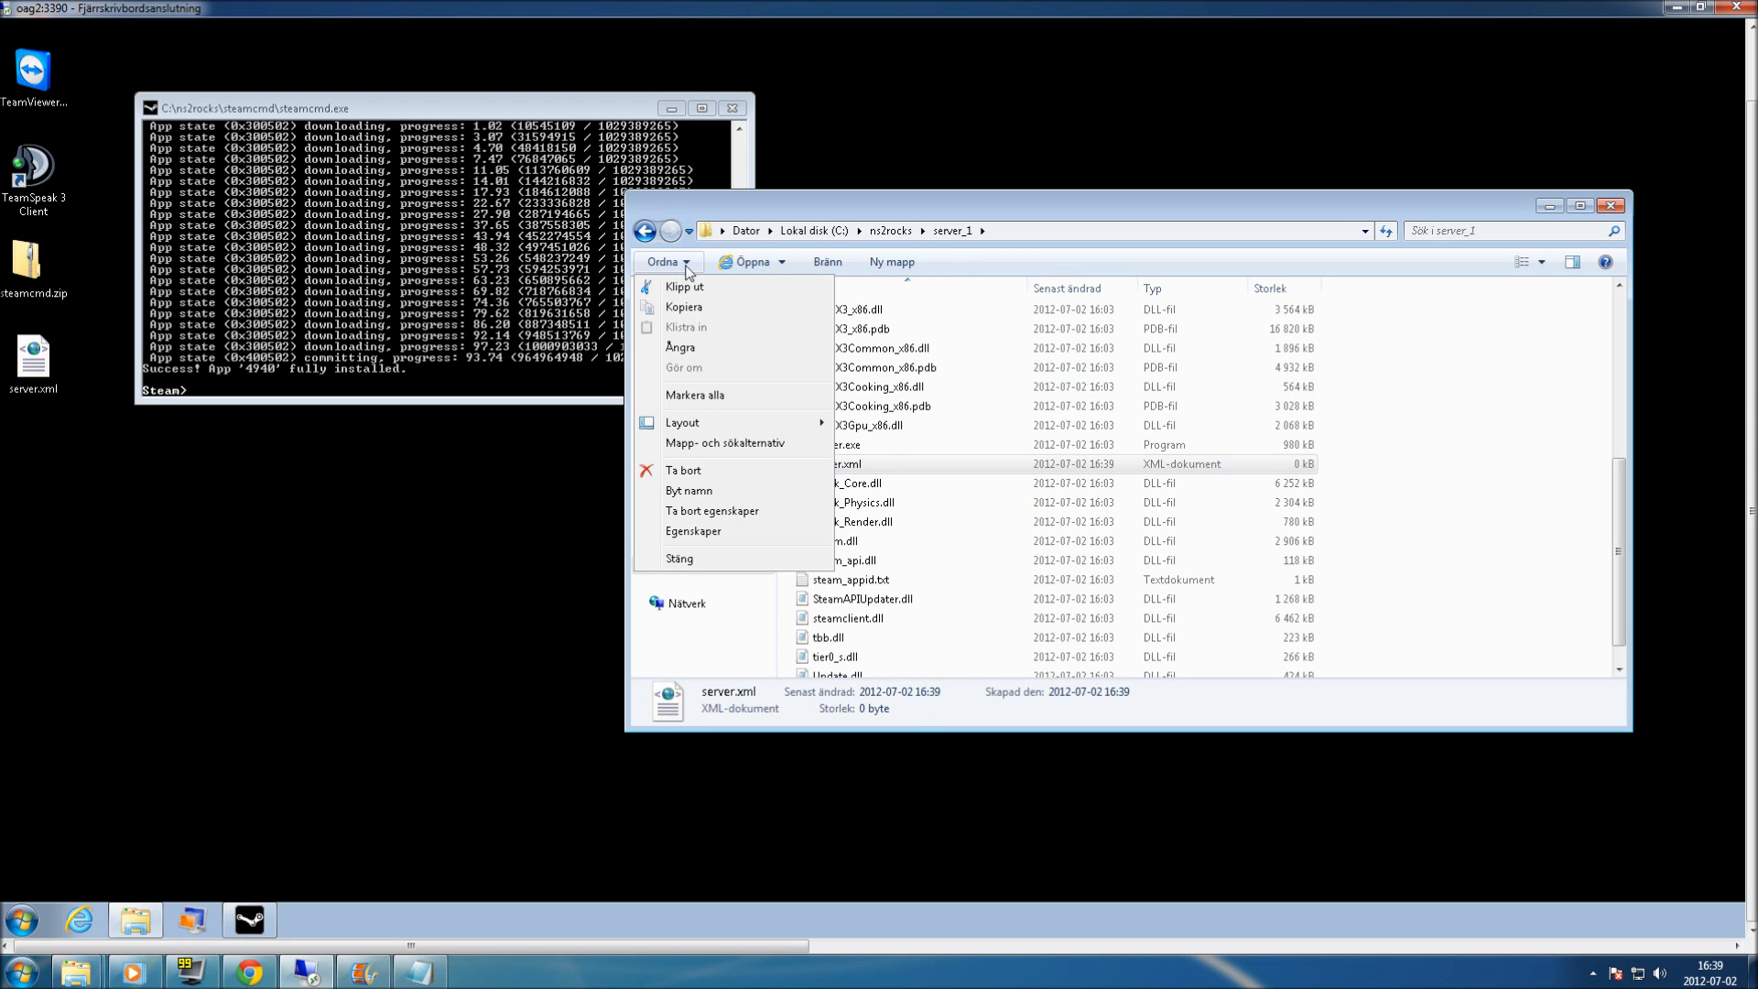
Review the Visning tab of Mapp- och sökalternativ and close it with OK.
{"action": "left_click", "coordinate": [711, 444]}
{"action": "left_click", "coordinate": [723, 308]}
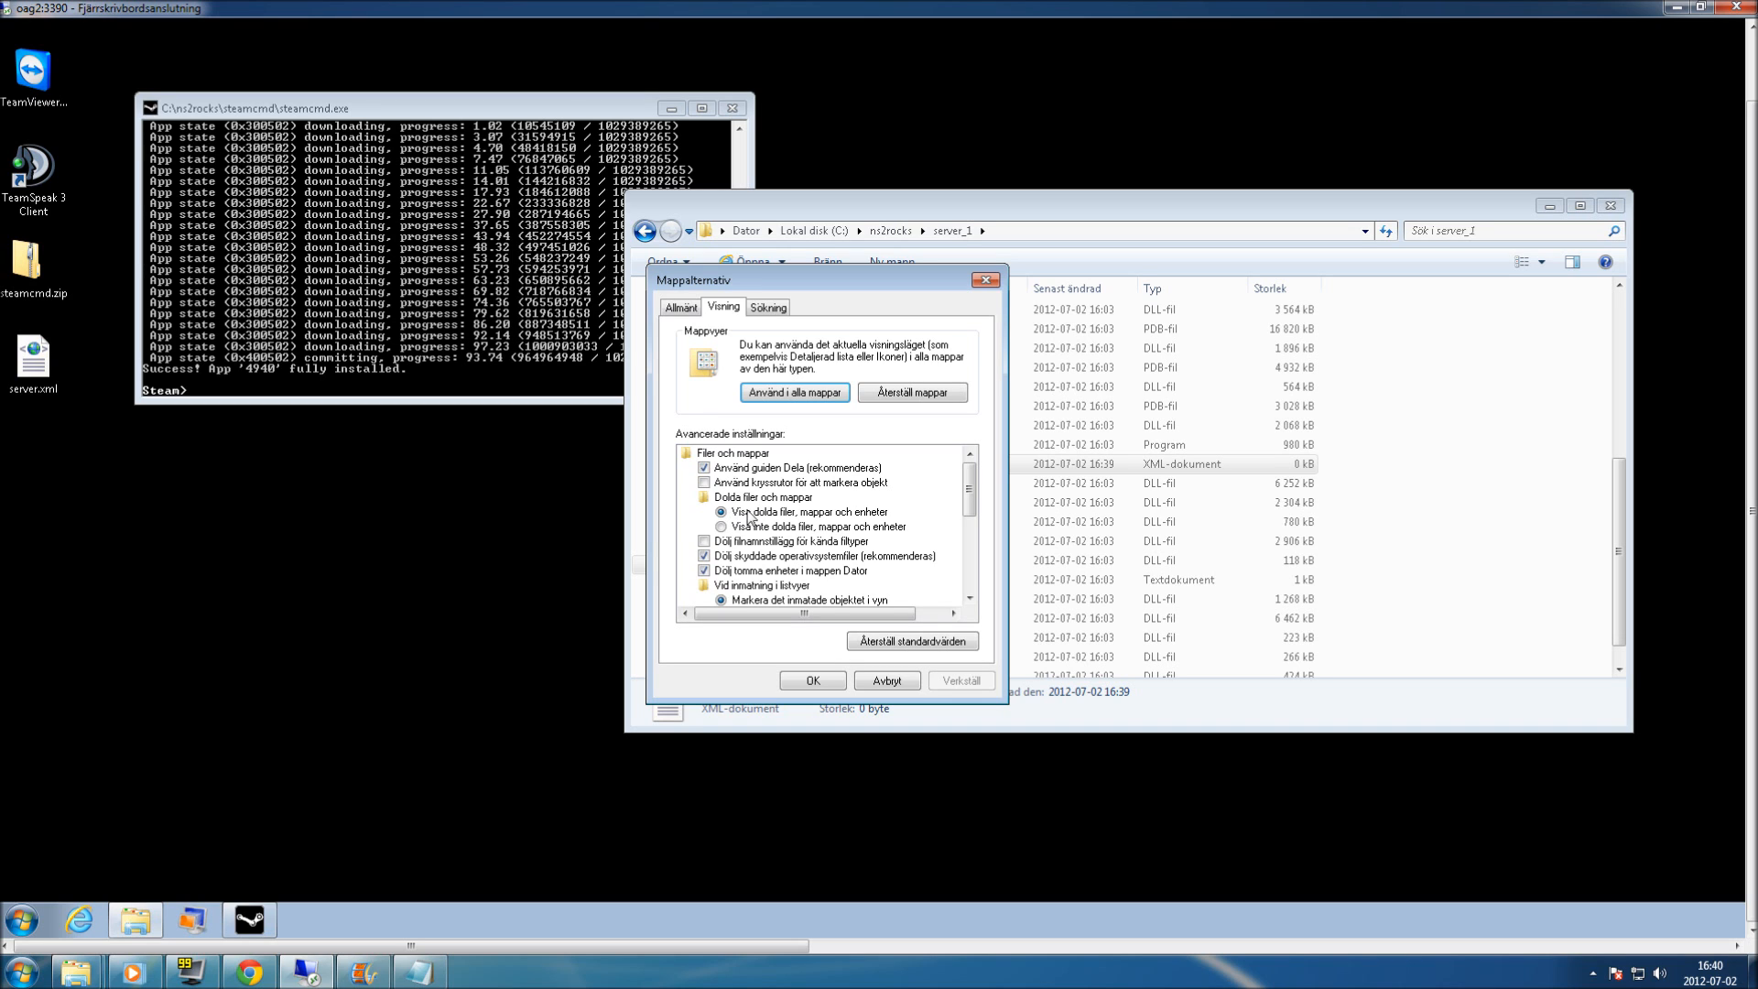
{"action": "left_click", "coordinate": [811, 683]}
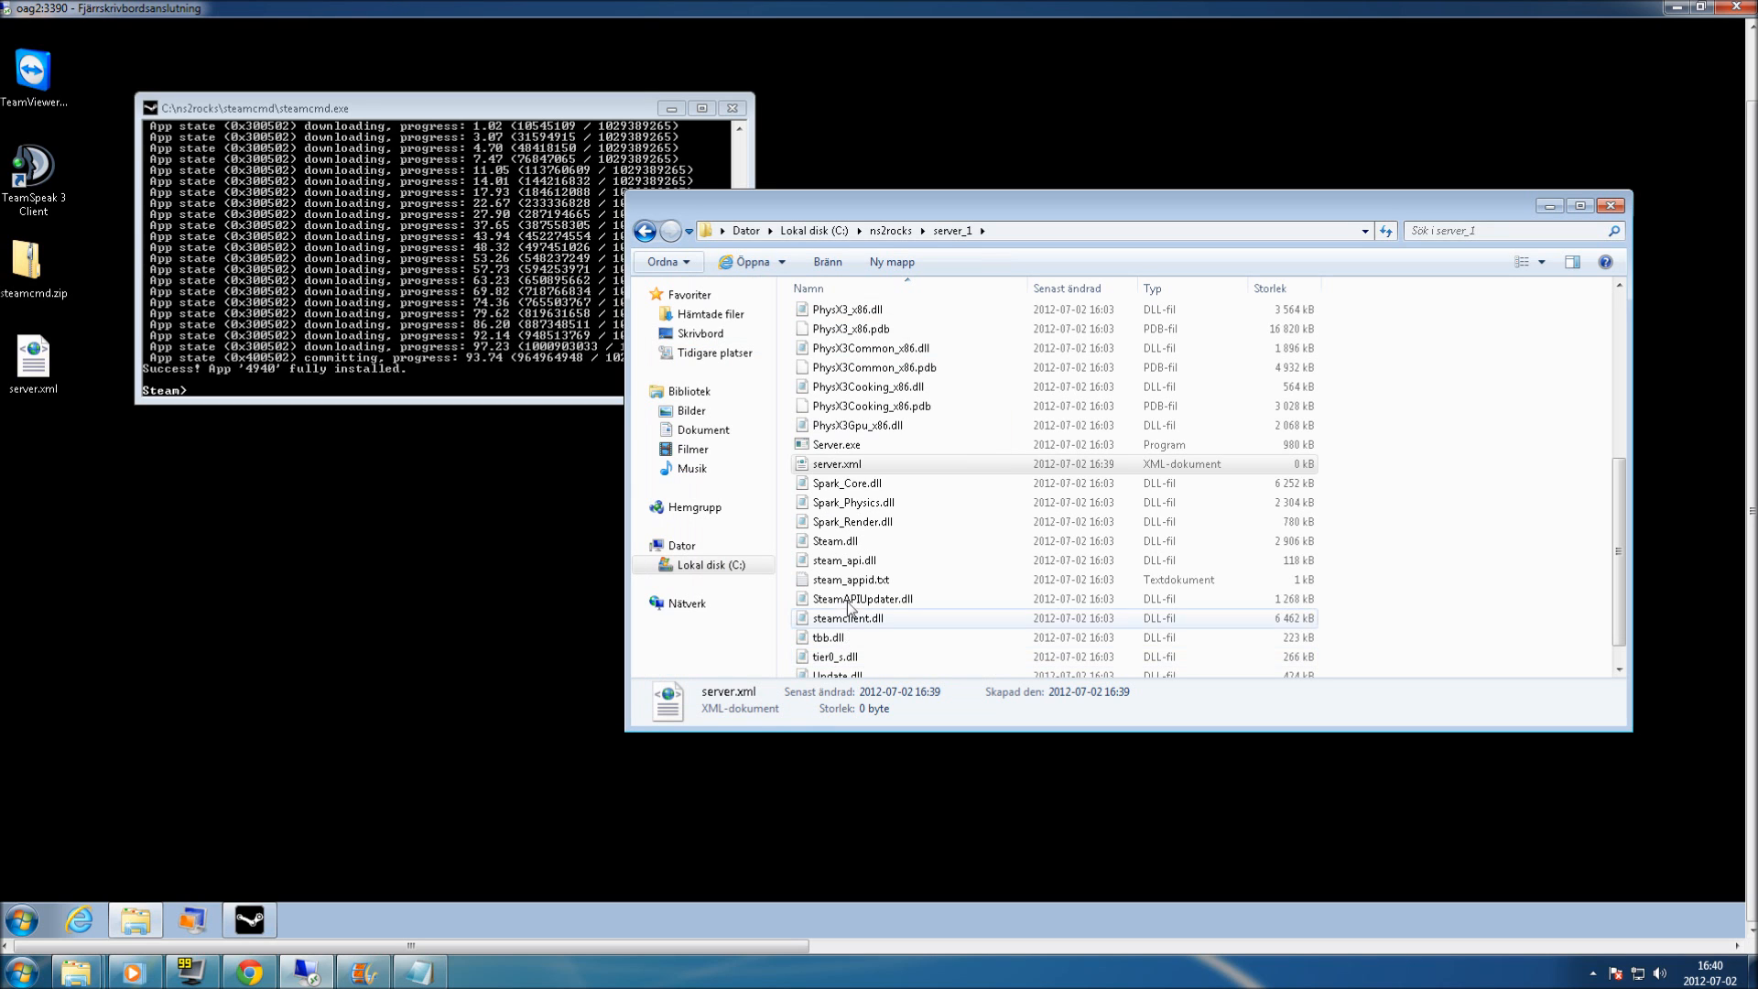
Open server.xml in Anteckningar (Notepad) through Öppna med.
{"action": "right_click", "coordinate": [885, 469]}
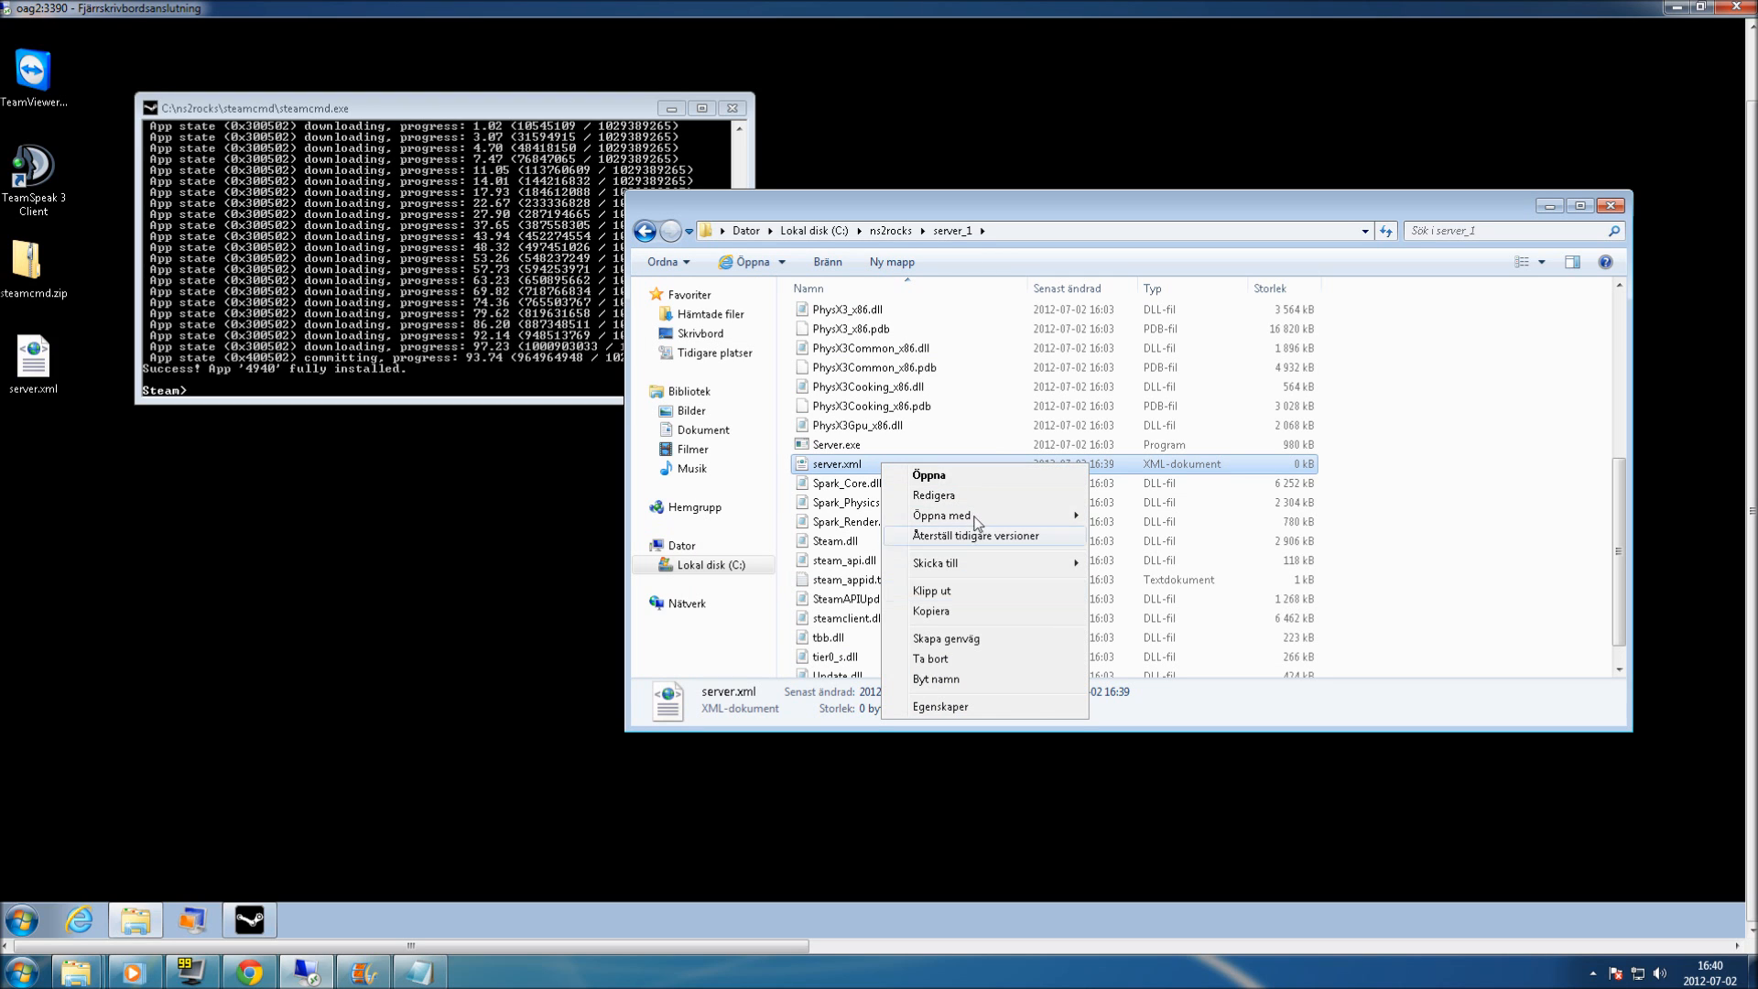
{"action": "mouse_move", "coordinate": [978, 515]}
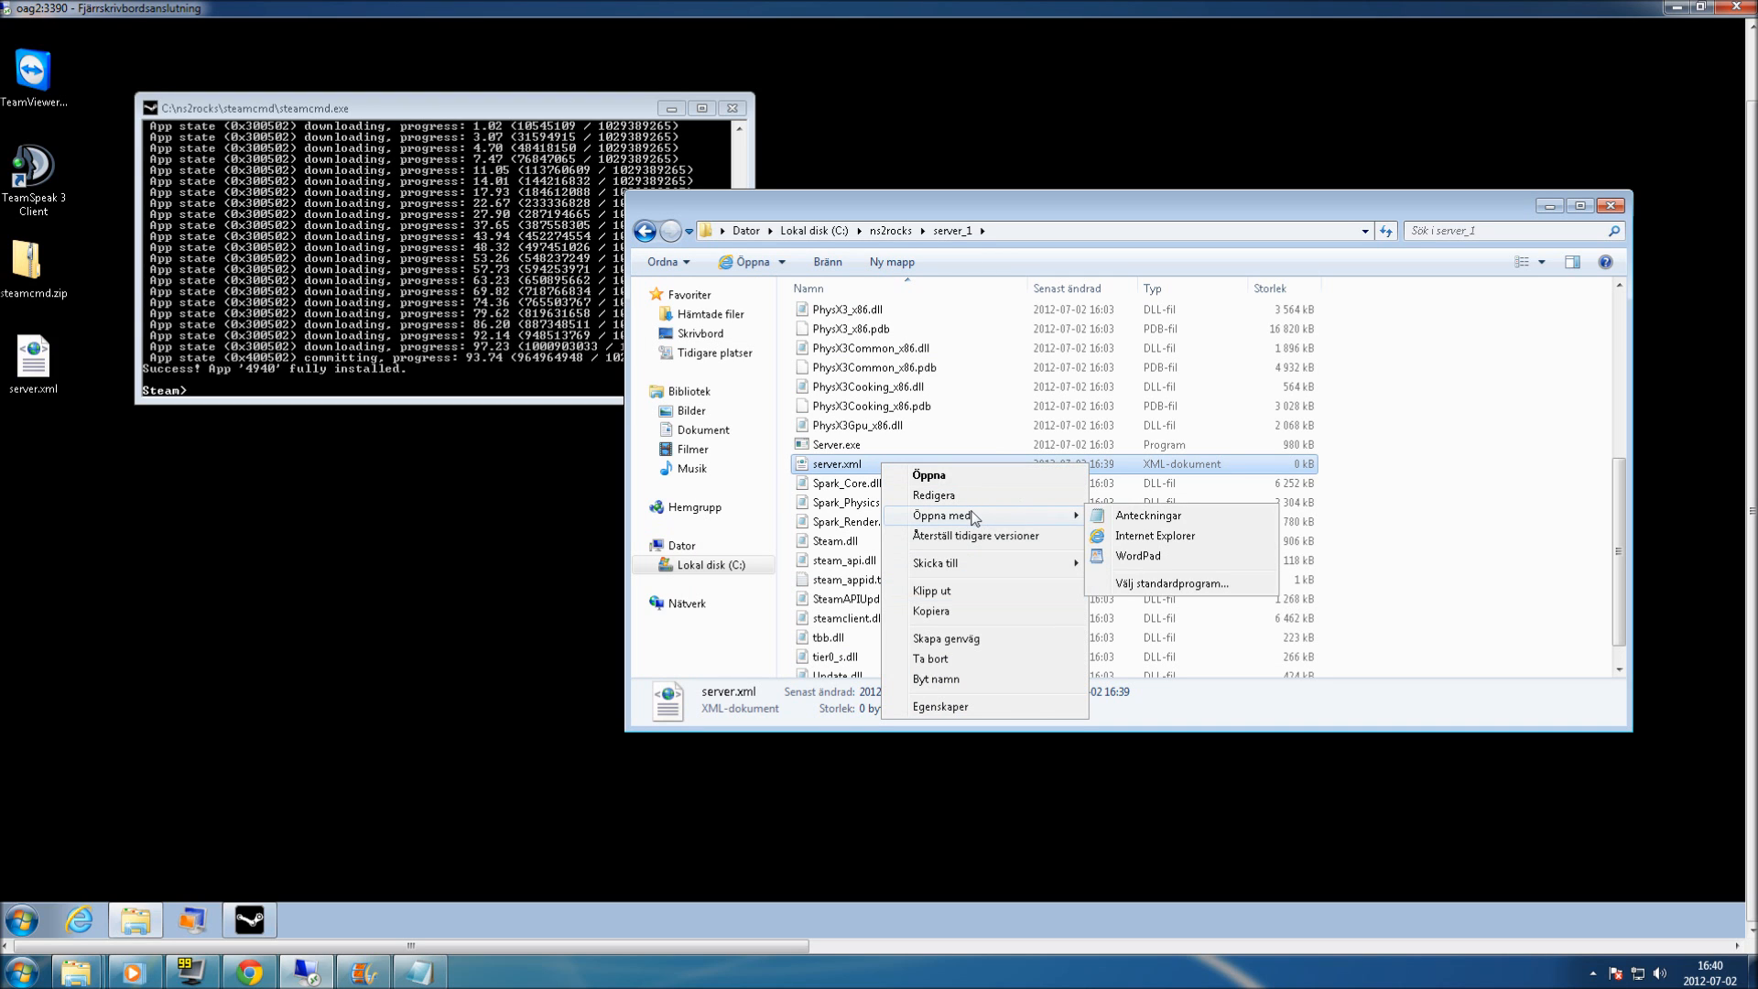
{"action": "left_click", "coordinate": [1130, 524]}
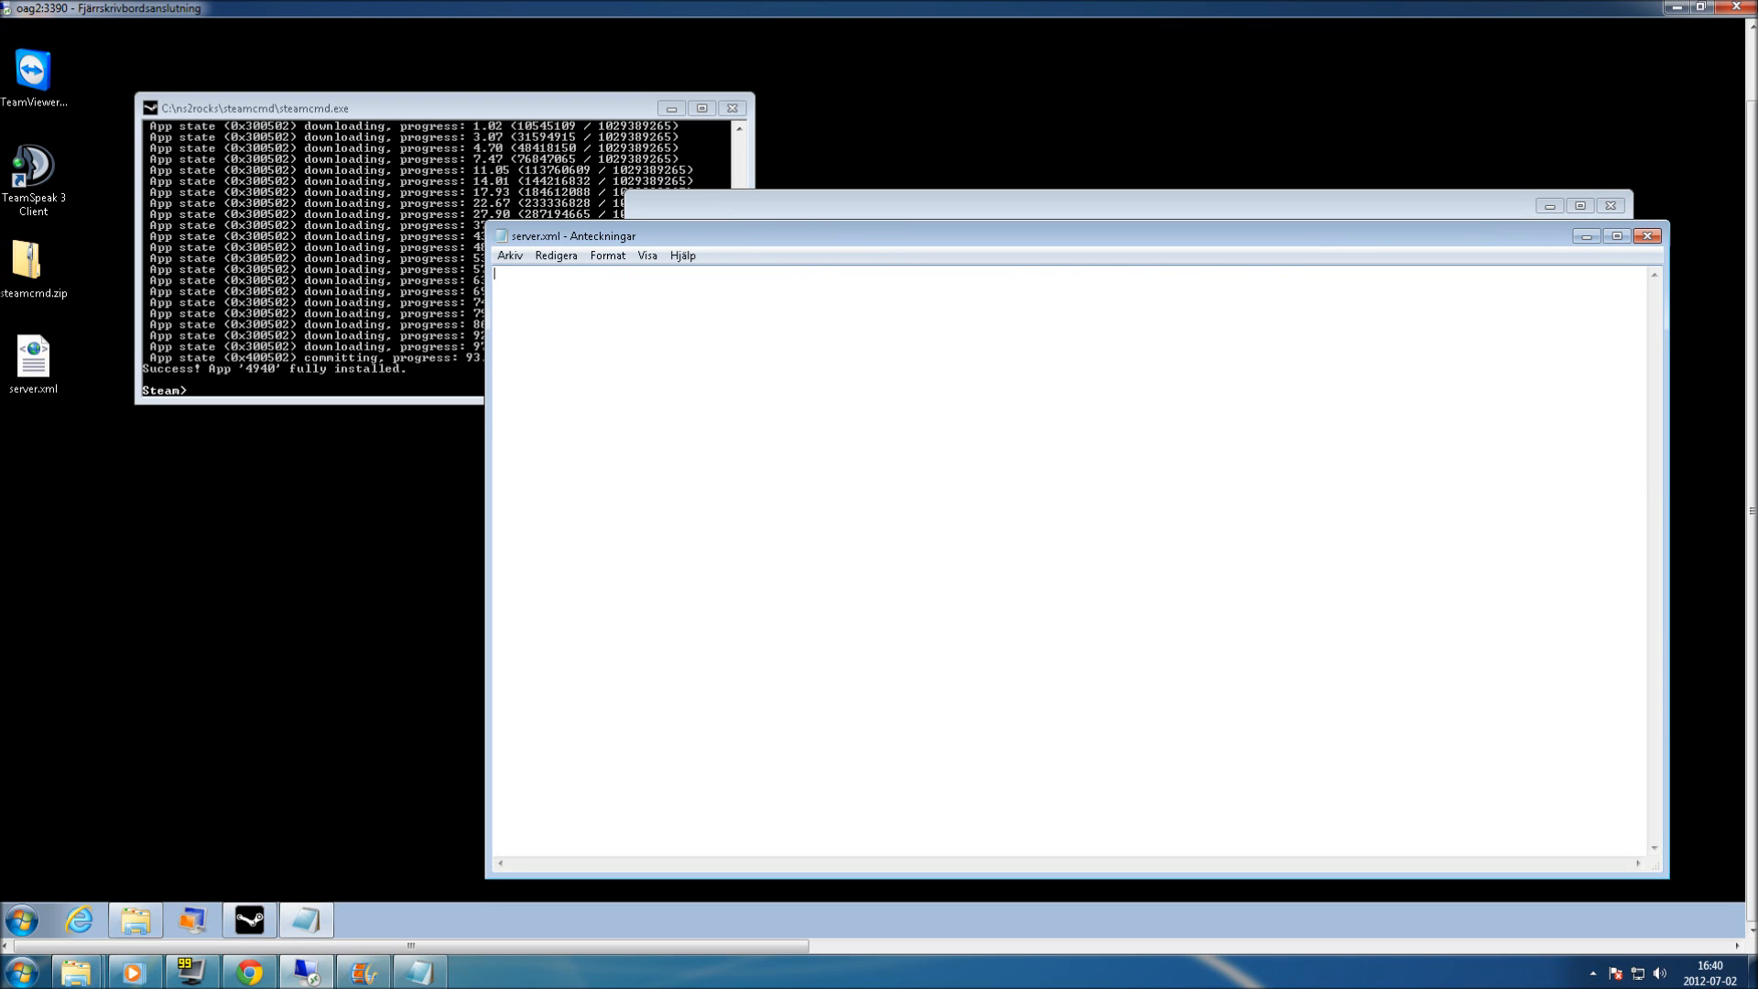
Replace the document text with the prepared server options from the desktop server.xml.
{"action": "left_click", "coordinate": [38, 367]}
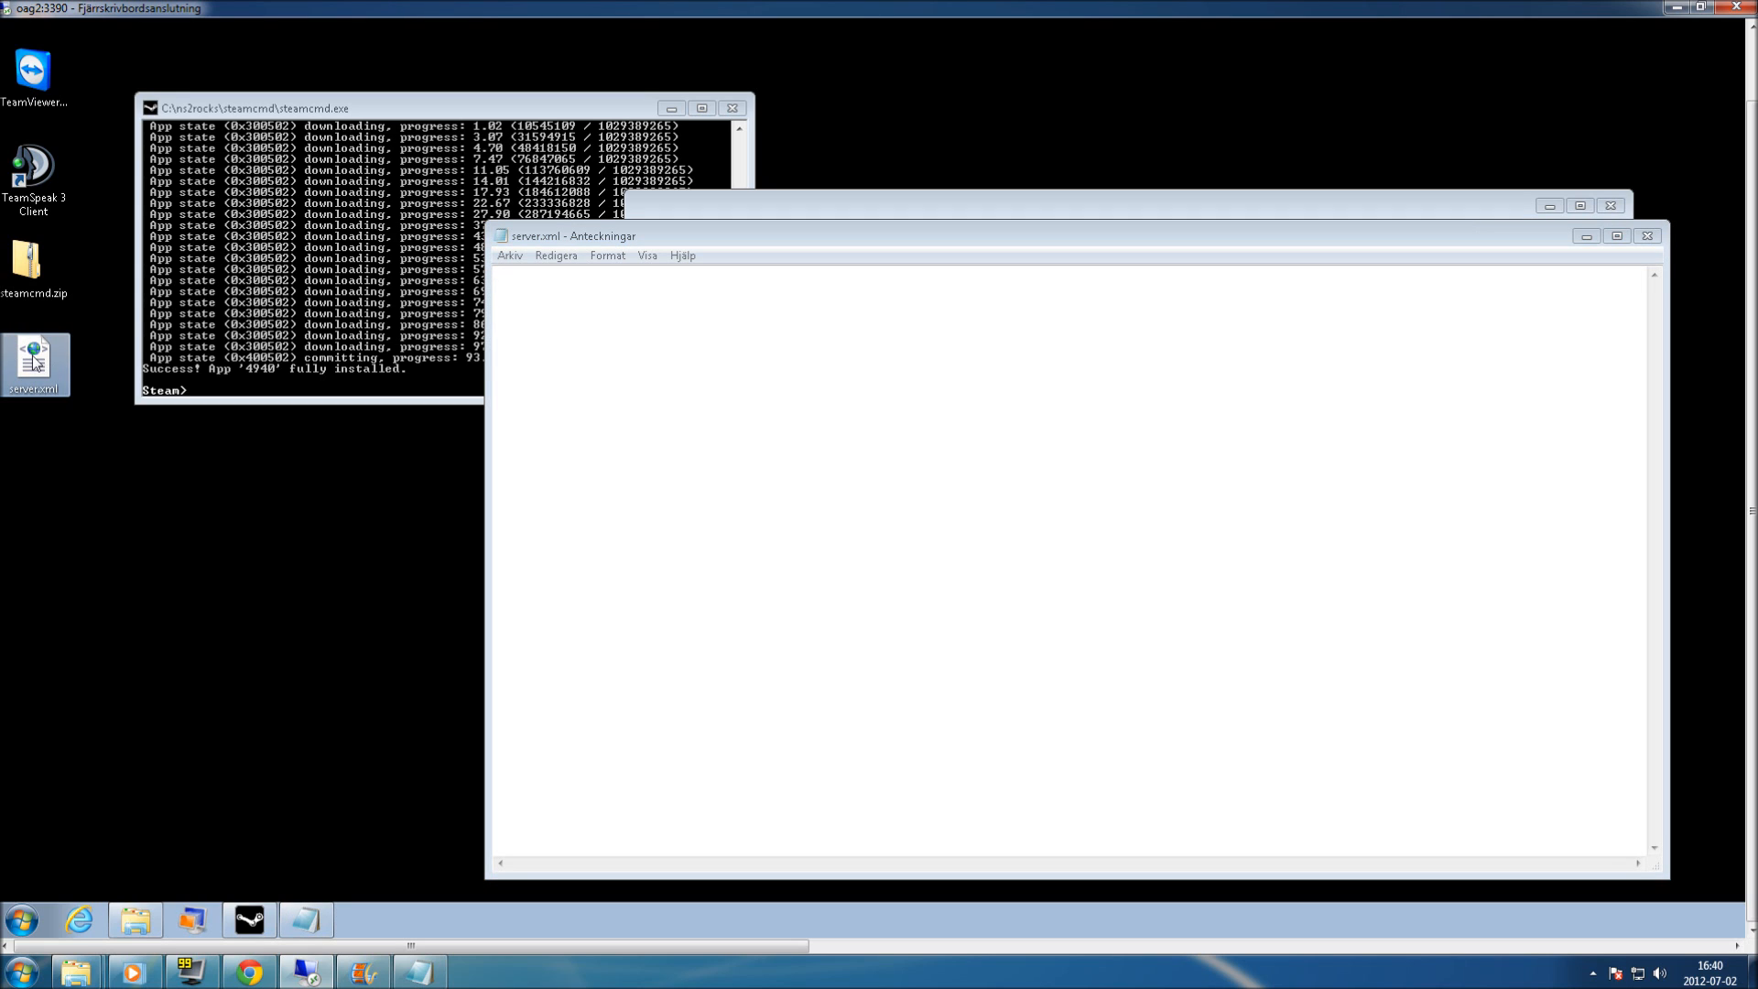
{"action": "right_click", "coordinate": [39, 366]}
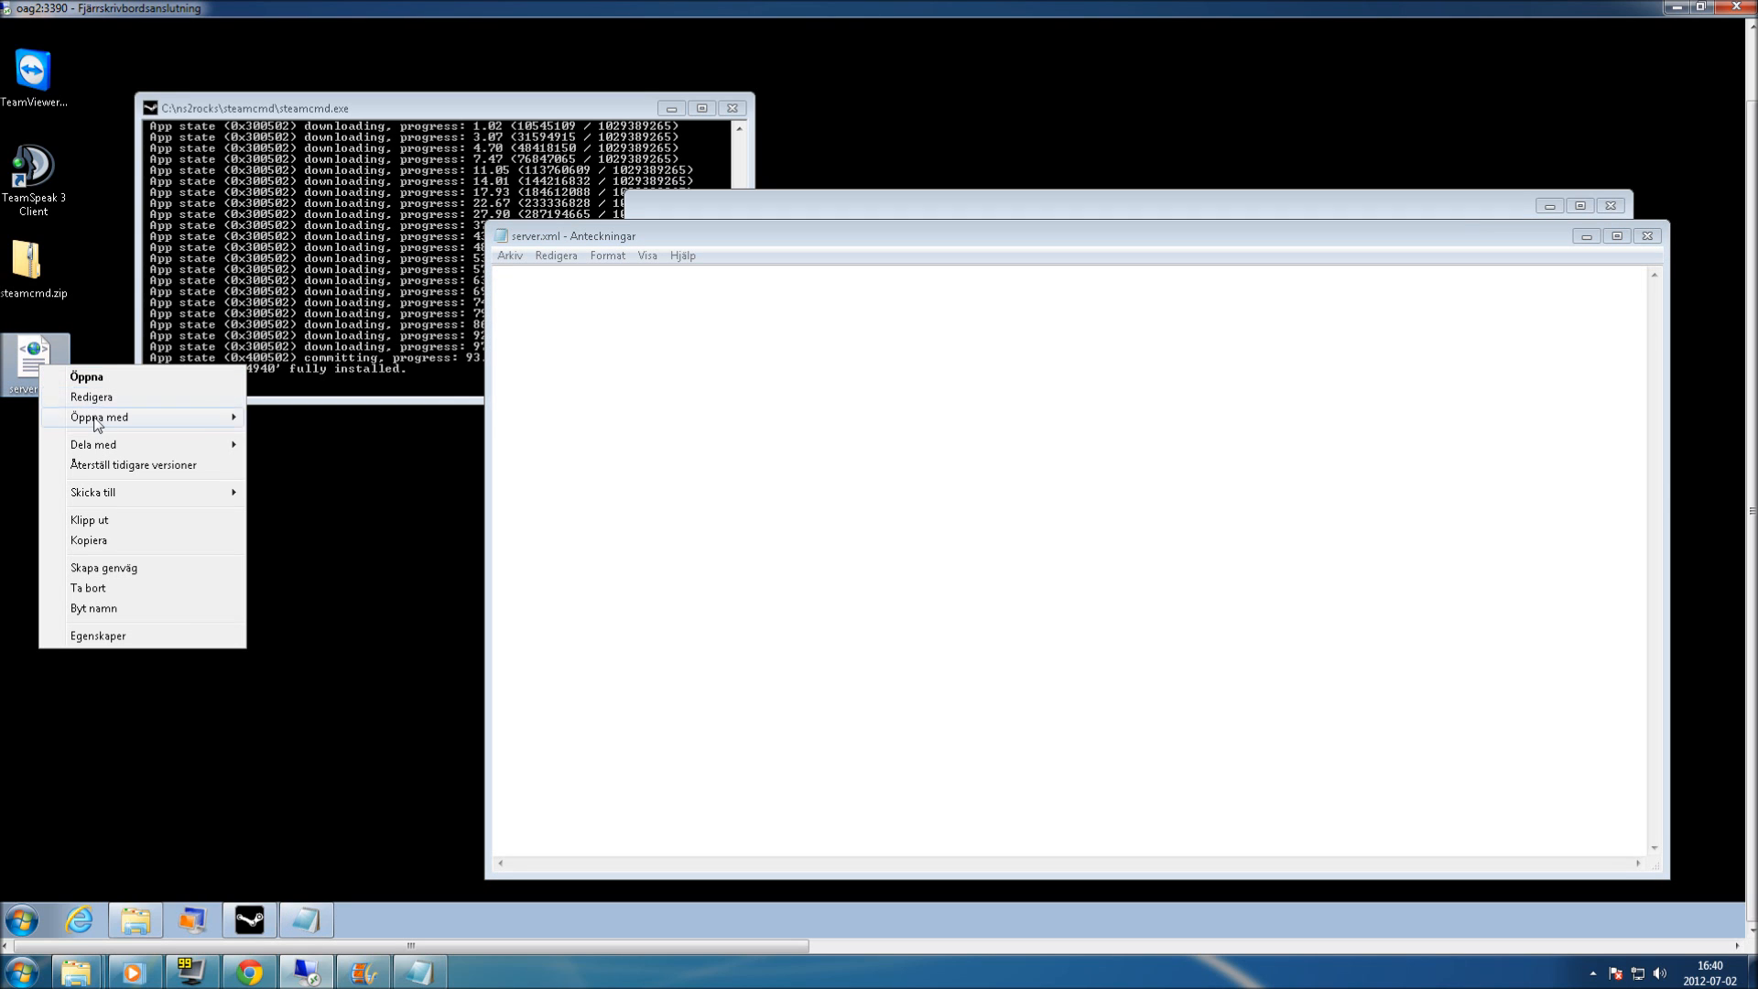
{"action": "mouse_move", "coordinate": [101, 419]}
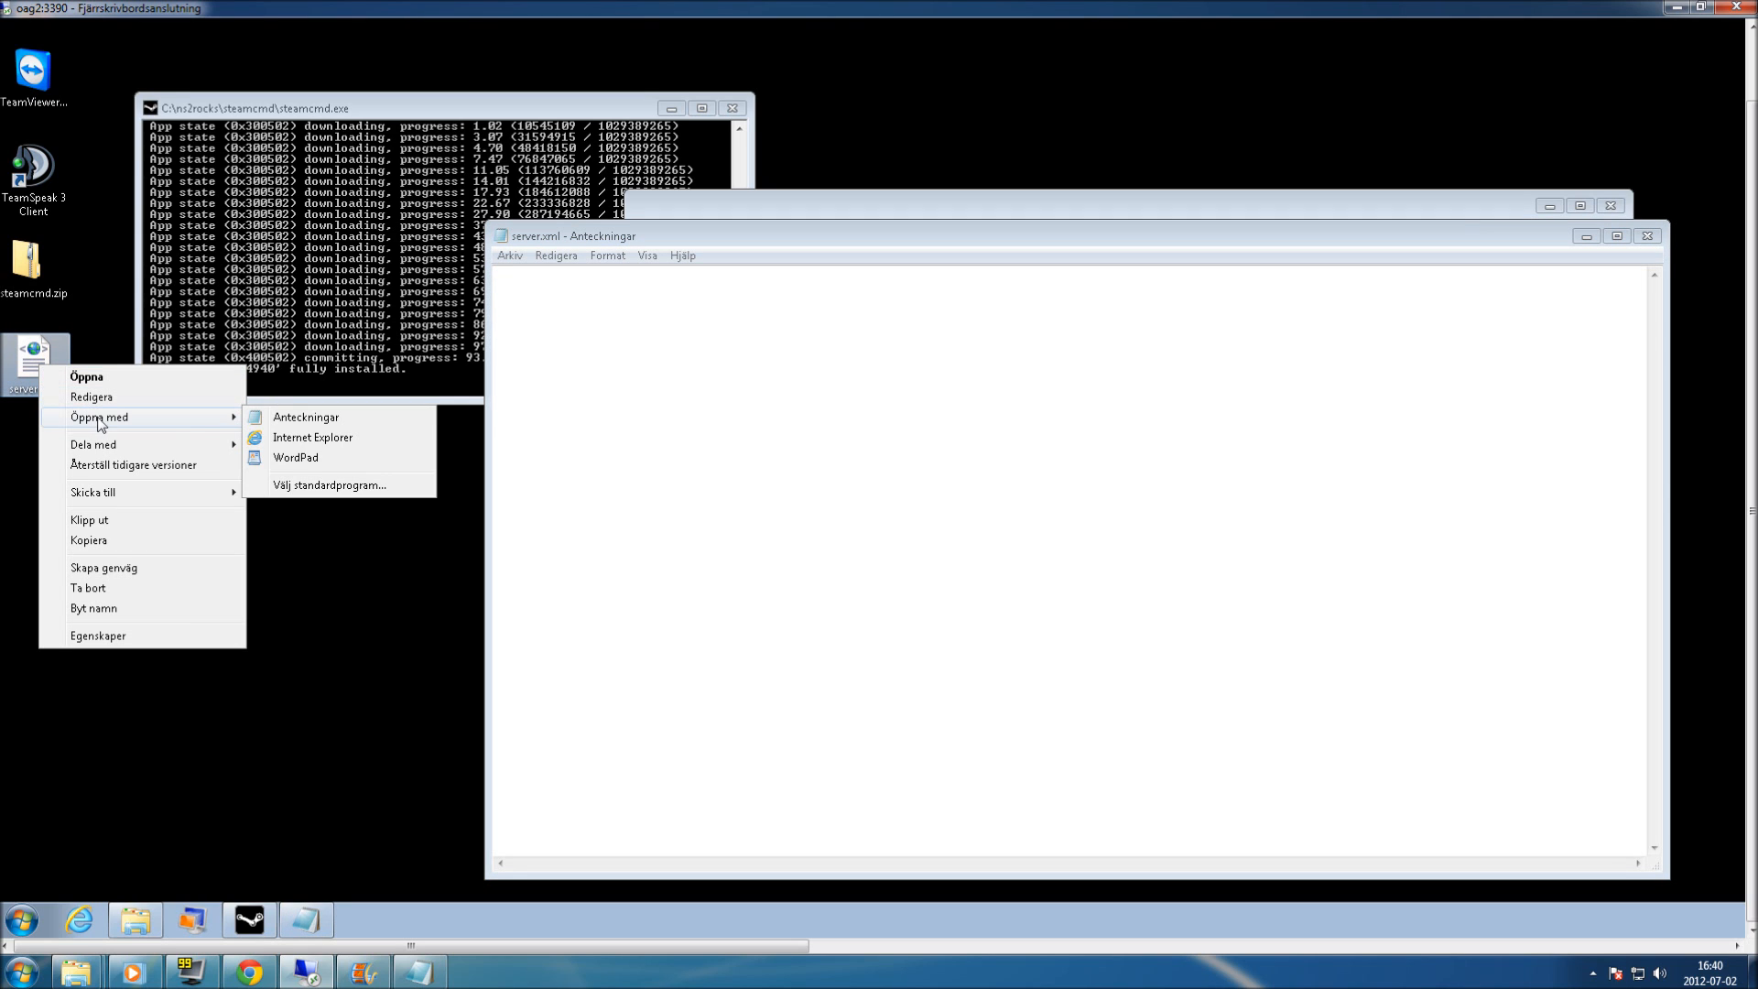
{"action": "left_click", "coordinate": [302, 420]}
{"action": "key", "text": "ctrl+a"}
{"action": "key", "text": "ctrl+c"}
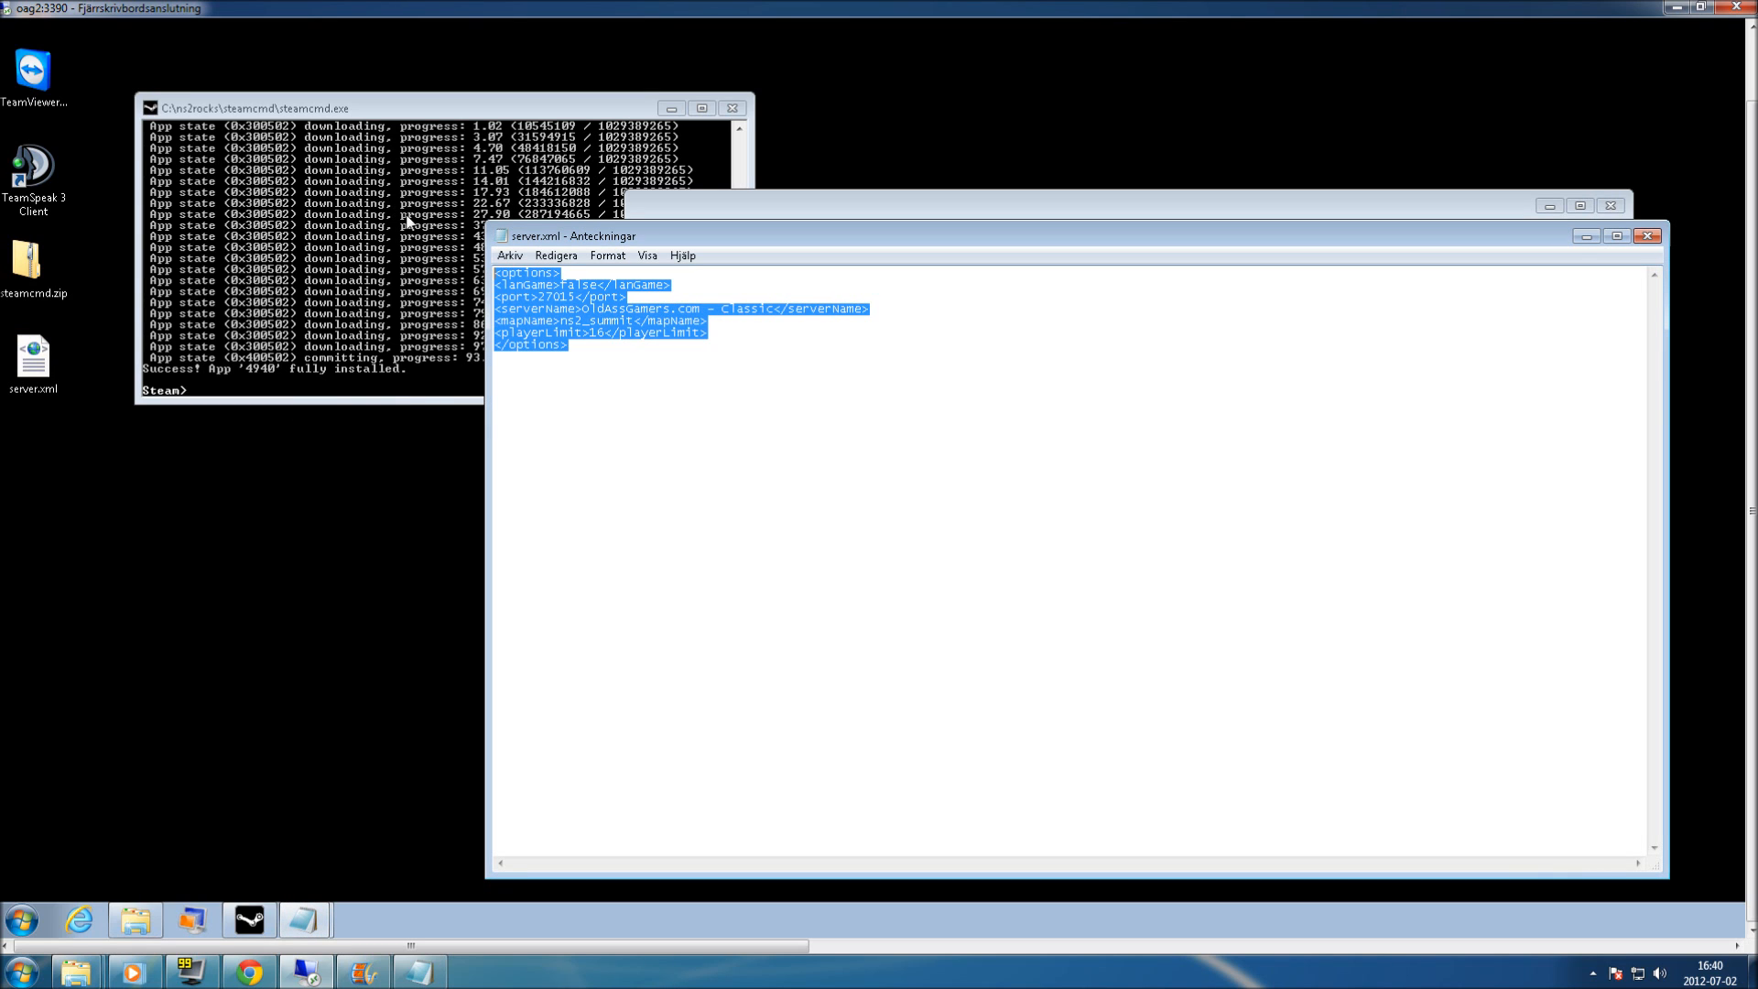
{"action": "key", "text": "Delete"}
{"action": "key", "text": "ctrl+v"}
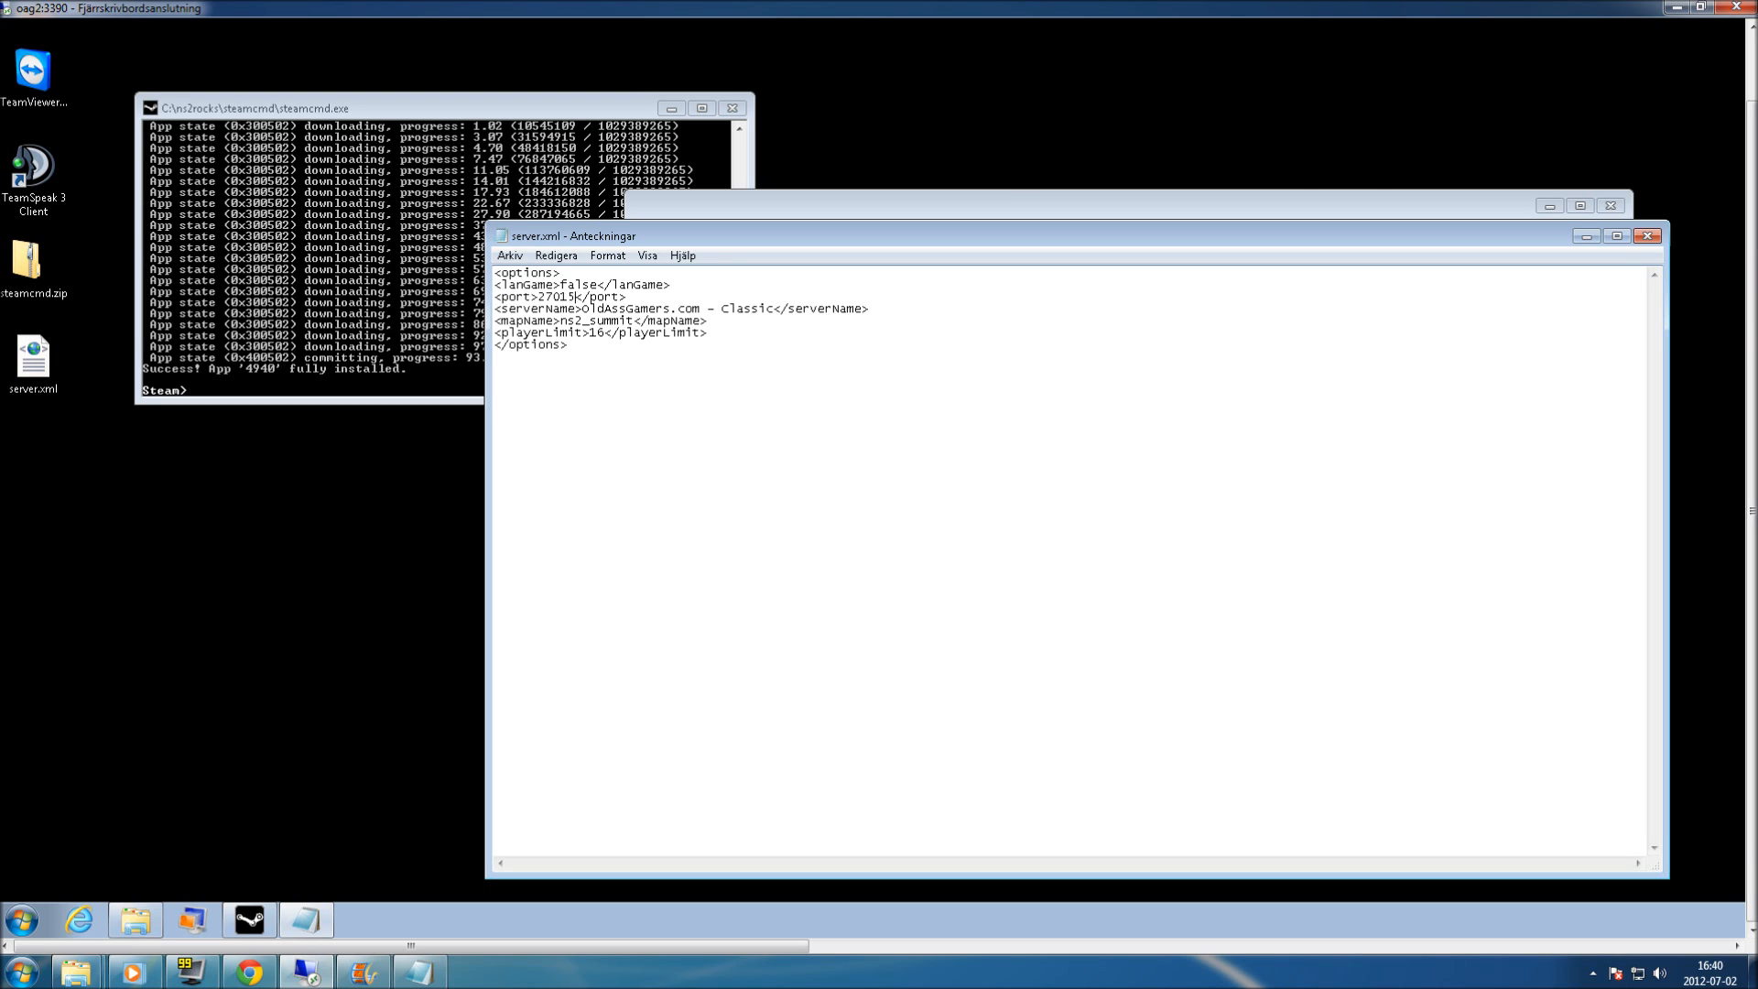
Set the port to 27030 and the name to OldAssGamers.com - TEST, then save and close.
{"action": "key", "text": "BackSpace"}
{"action": "key", "text": "BackSpace"}
{"action": "type", "text": "30"}
{"action": "key", "text": "BackSpace"}
{"action": "key", "text": "BackSpace"}
{"action": "key", "text": "BackSpace"}
{"action": "key", "text": "BackSpace"}
{"action": "key", "text": "BackSpace"}
{"action": "key", "text": "BackSpace"}
{"action": "key", "text": "BackSpace"}
{"action": "type", "text": "TEST"}
{"action": "left_click", "coordinate": [510, 257]}
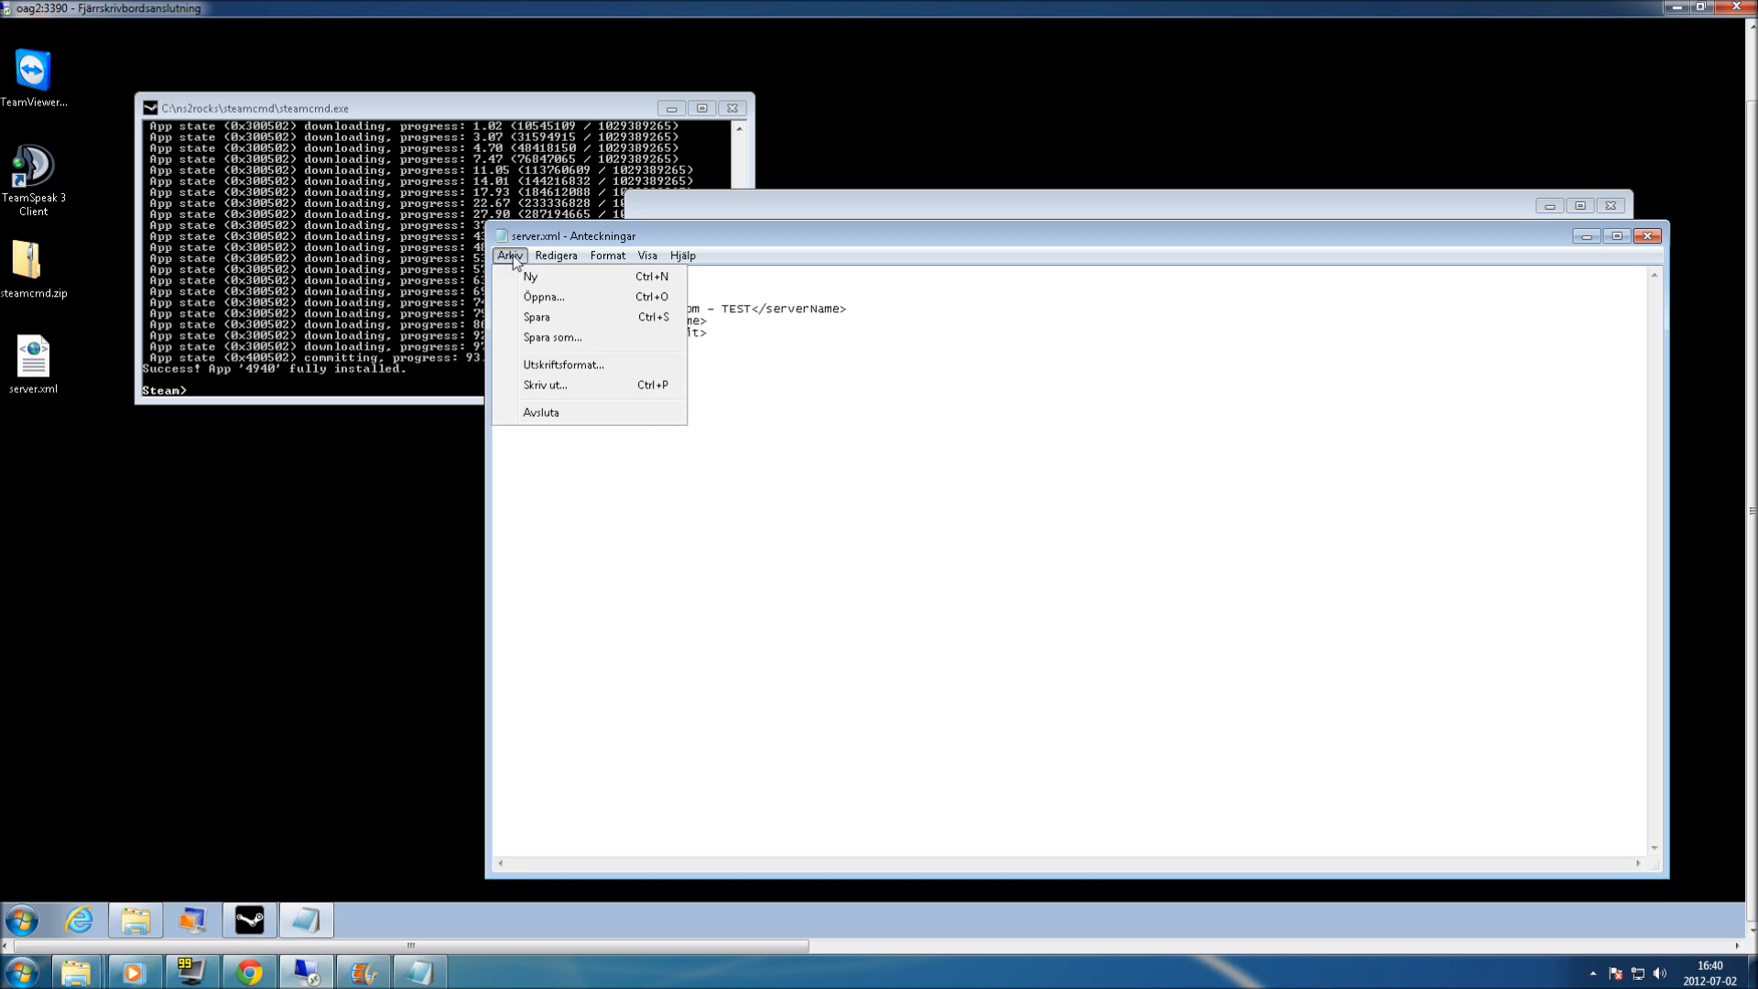
{"action": "left_click", "coordinate": [536, 316]}
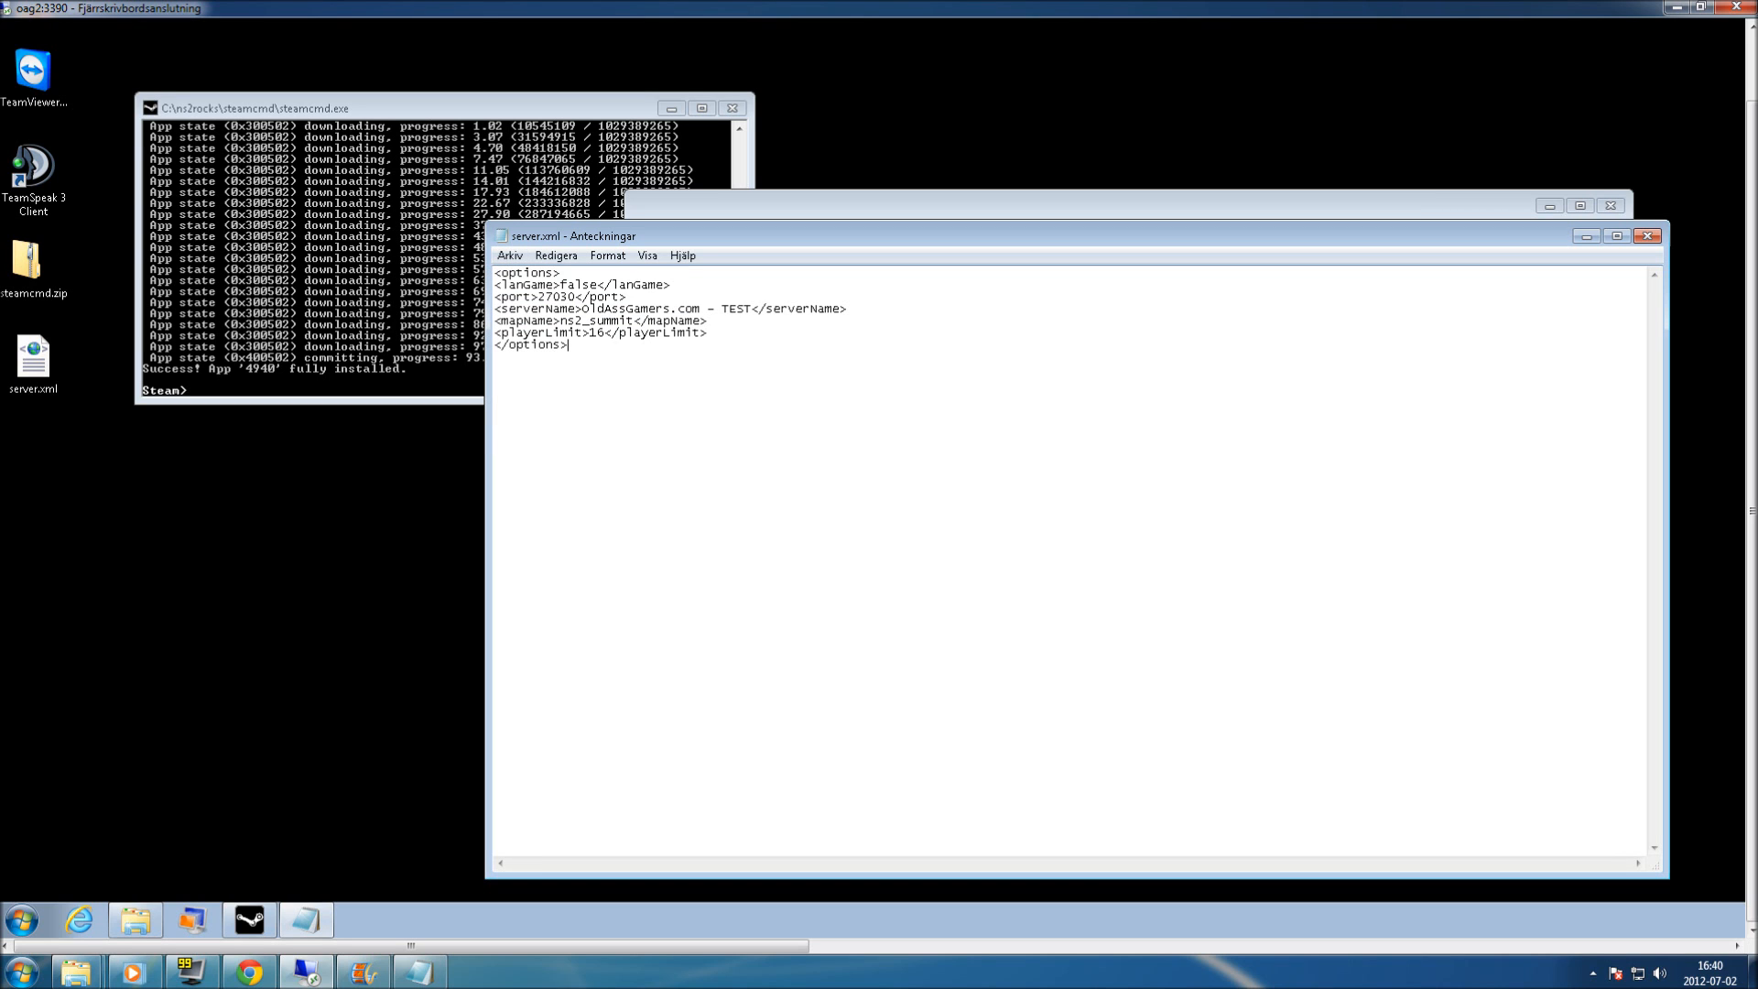
{"action": "left_click", "coordinate": [1647, 236]}
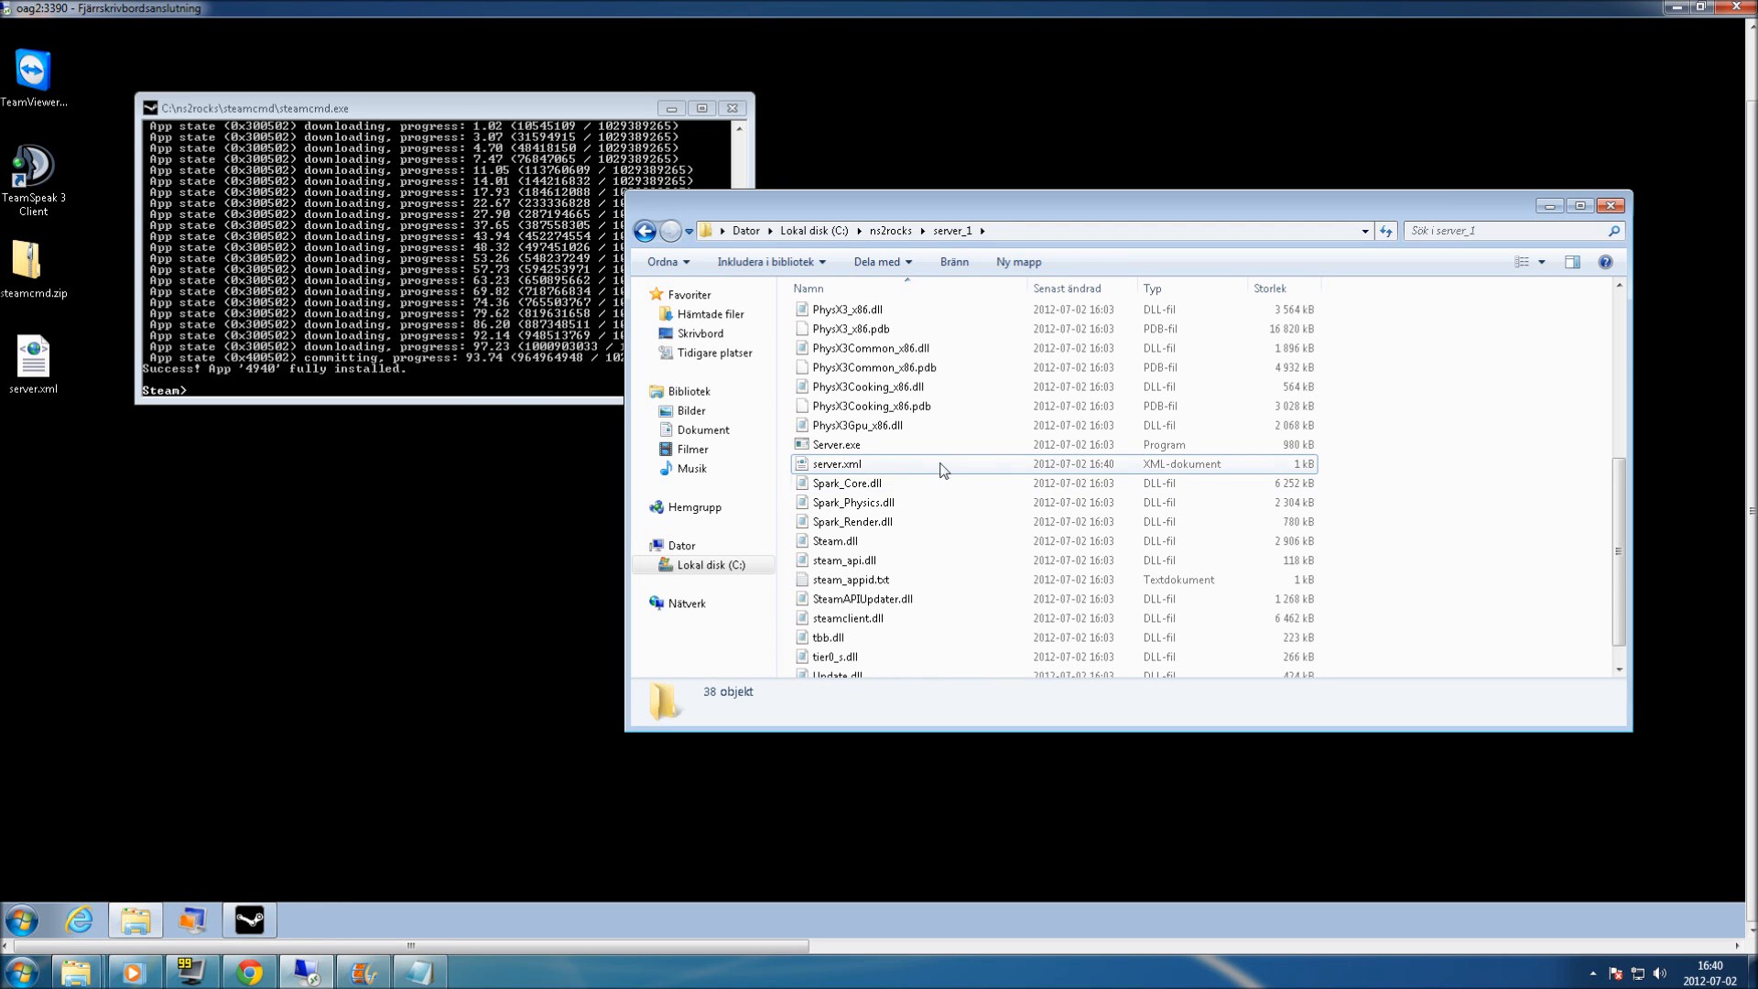
Create a Server.exe shortcut with Skapa genväg and bring up its Egenskaper.
{"action": "left_click", "coordinate": [884, 448]}
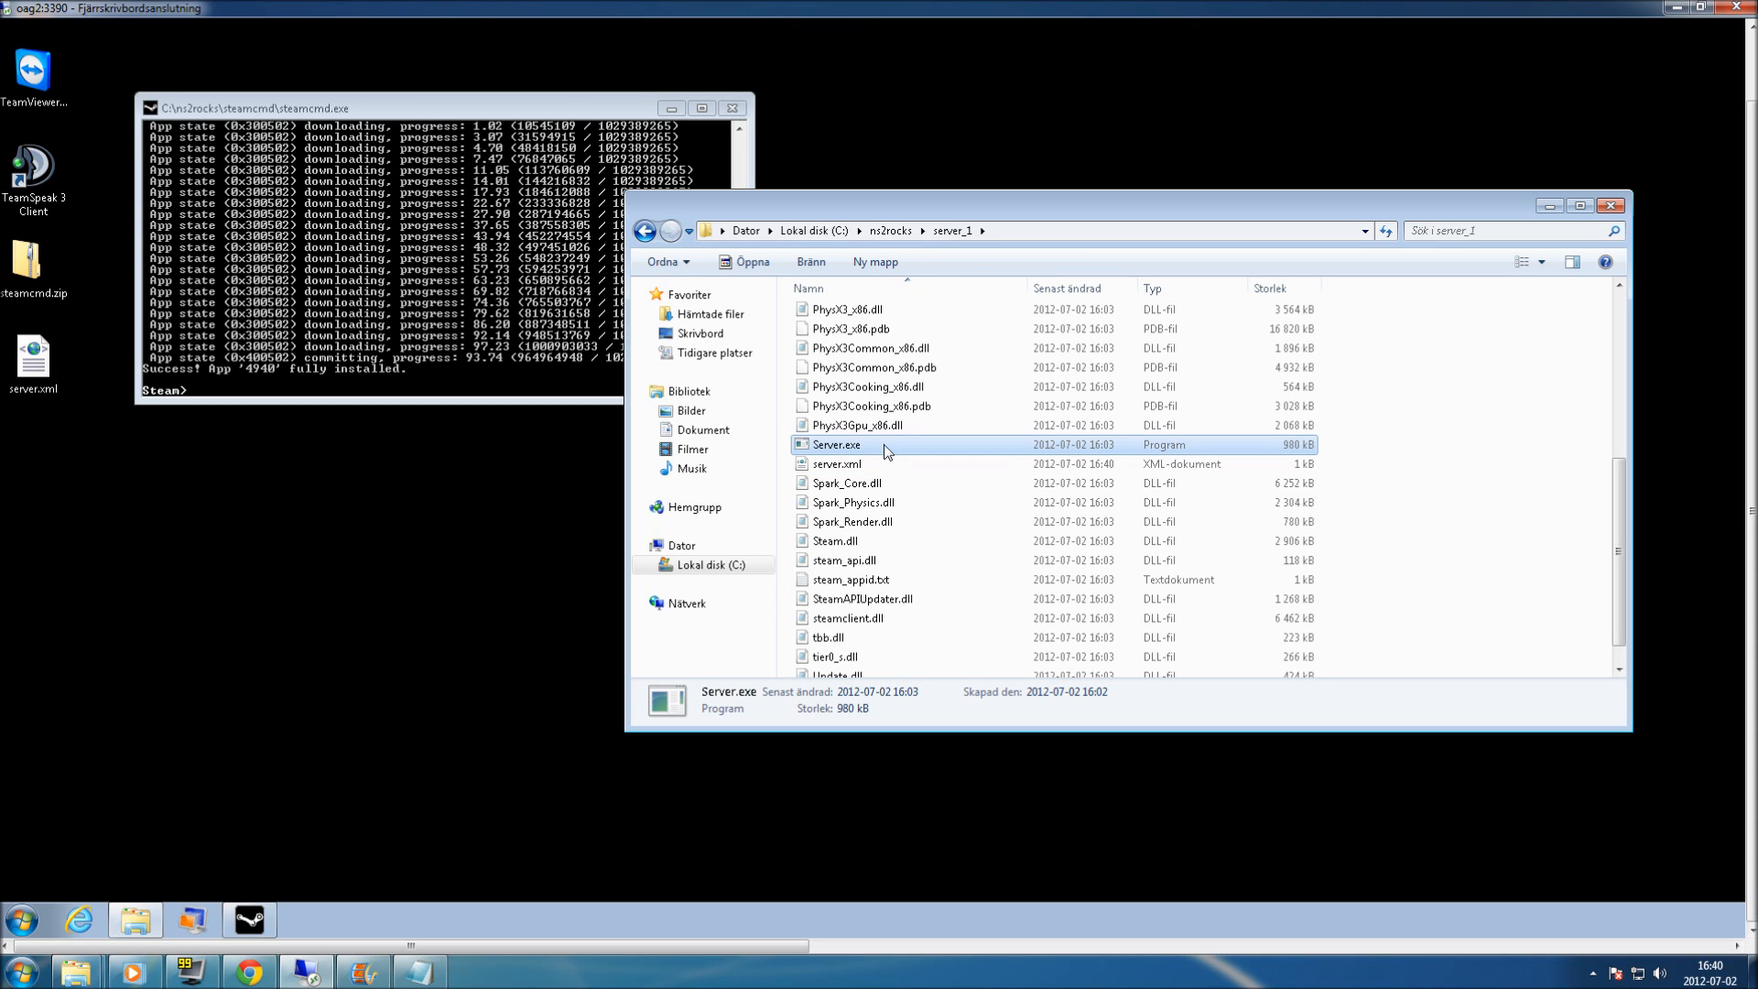
{"action": "right_click", "coordinate": [885, 451]}
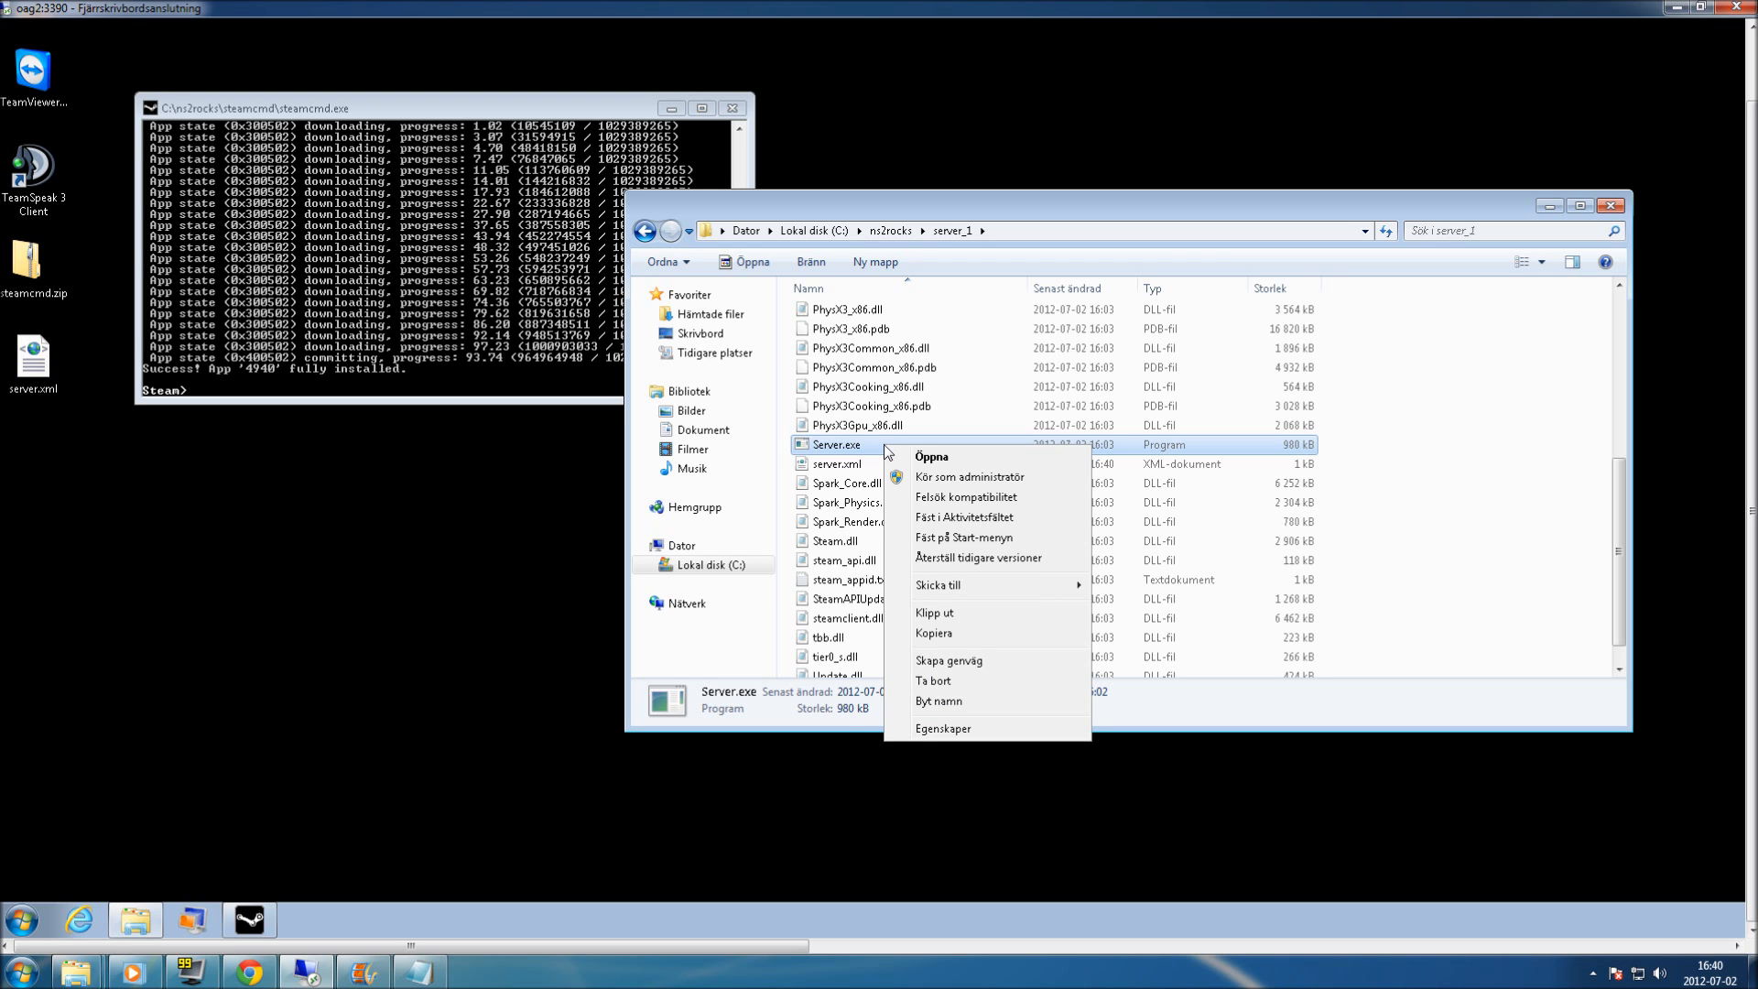
{"action": "left_click", "coordinate": [969, 661]}
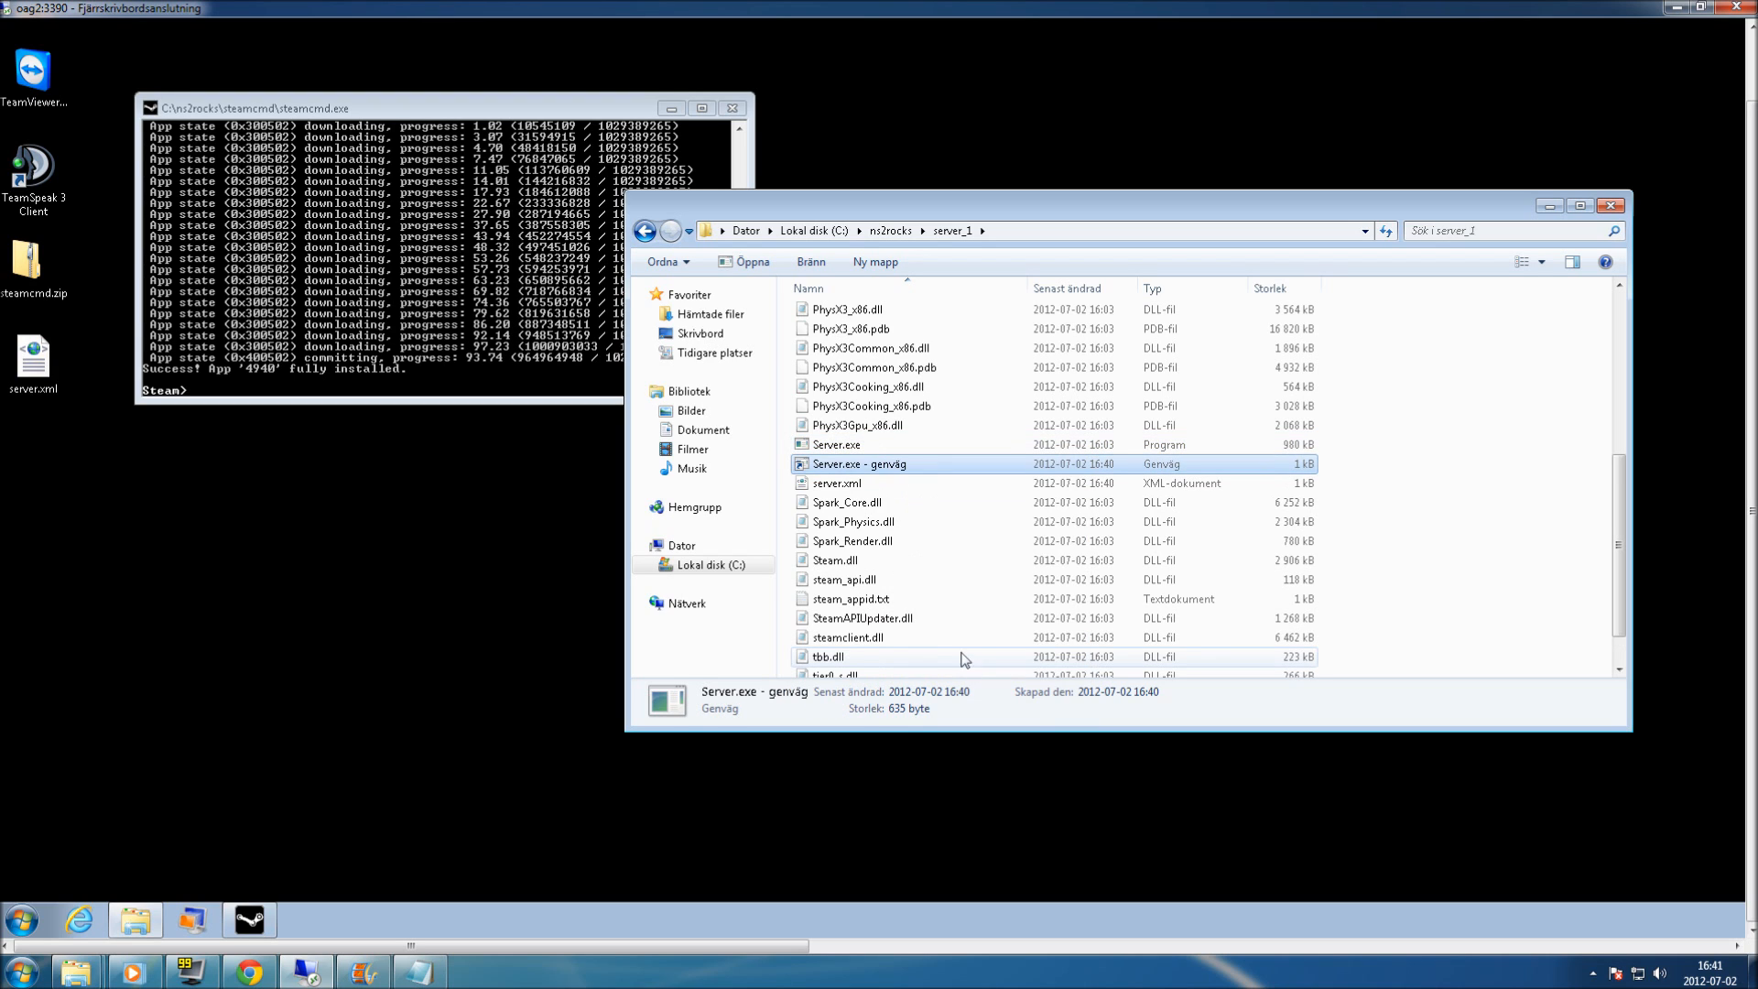
{"action": "right_click", "coordinate": [911, 467]}
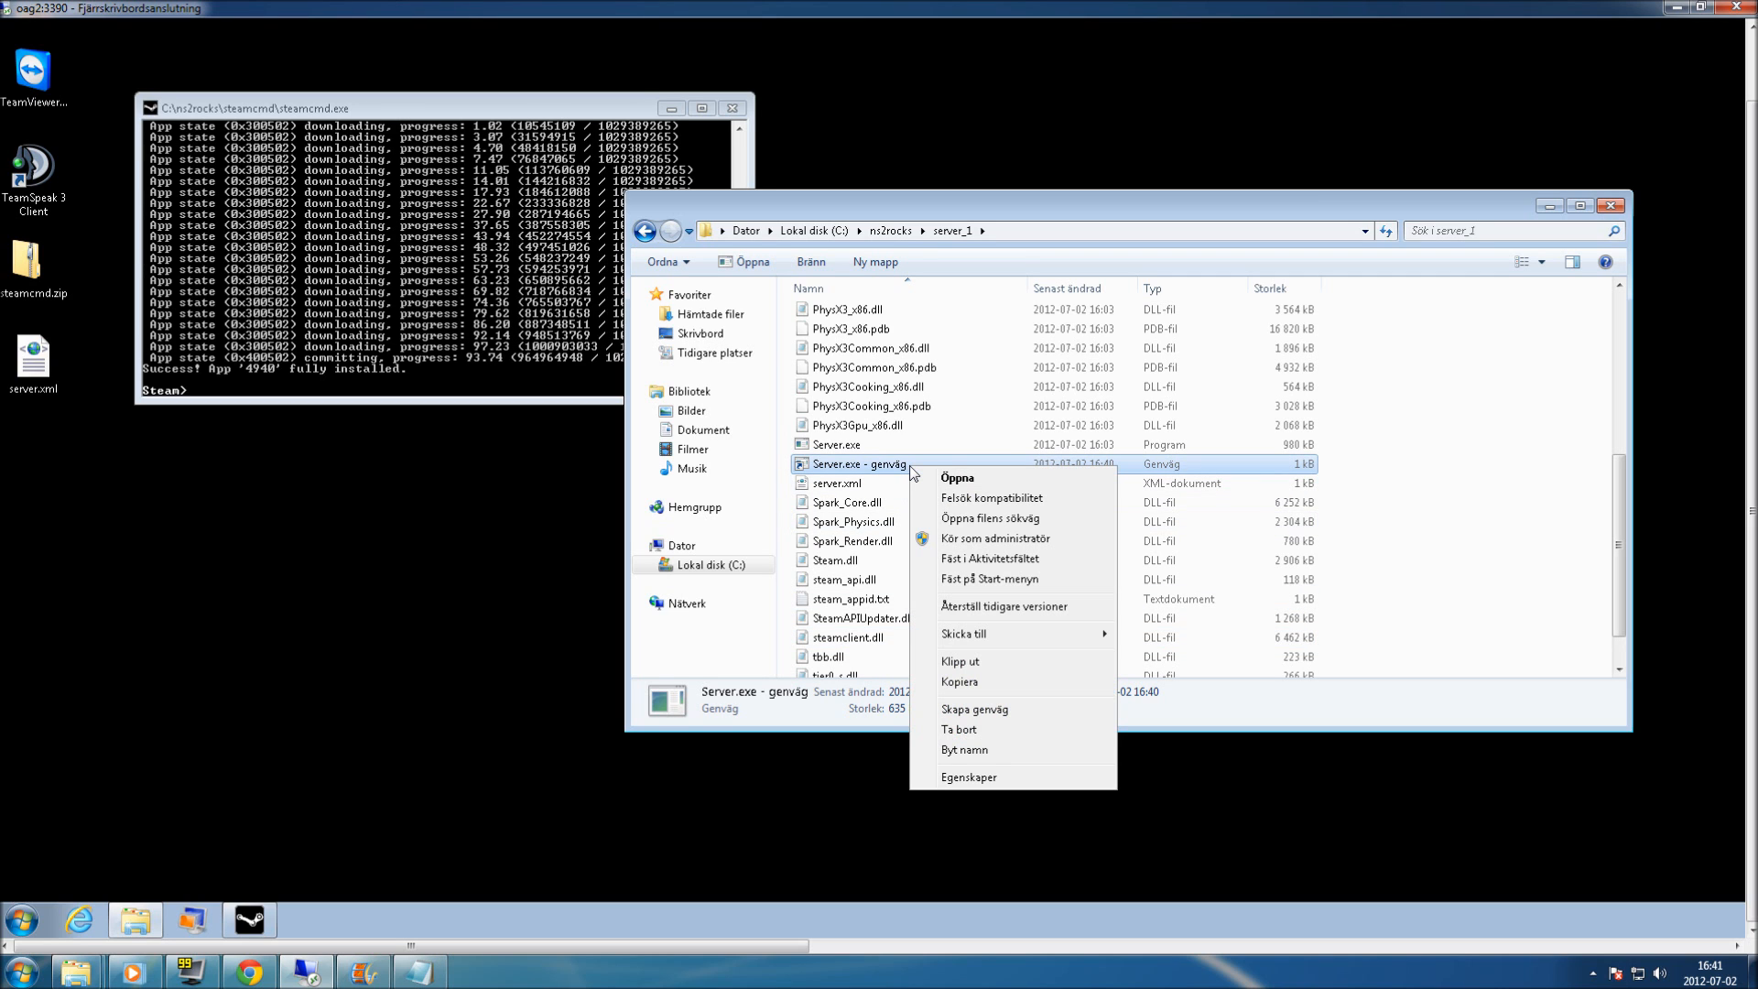
{"action": "left_click", "coordinate": [1016, 778]}
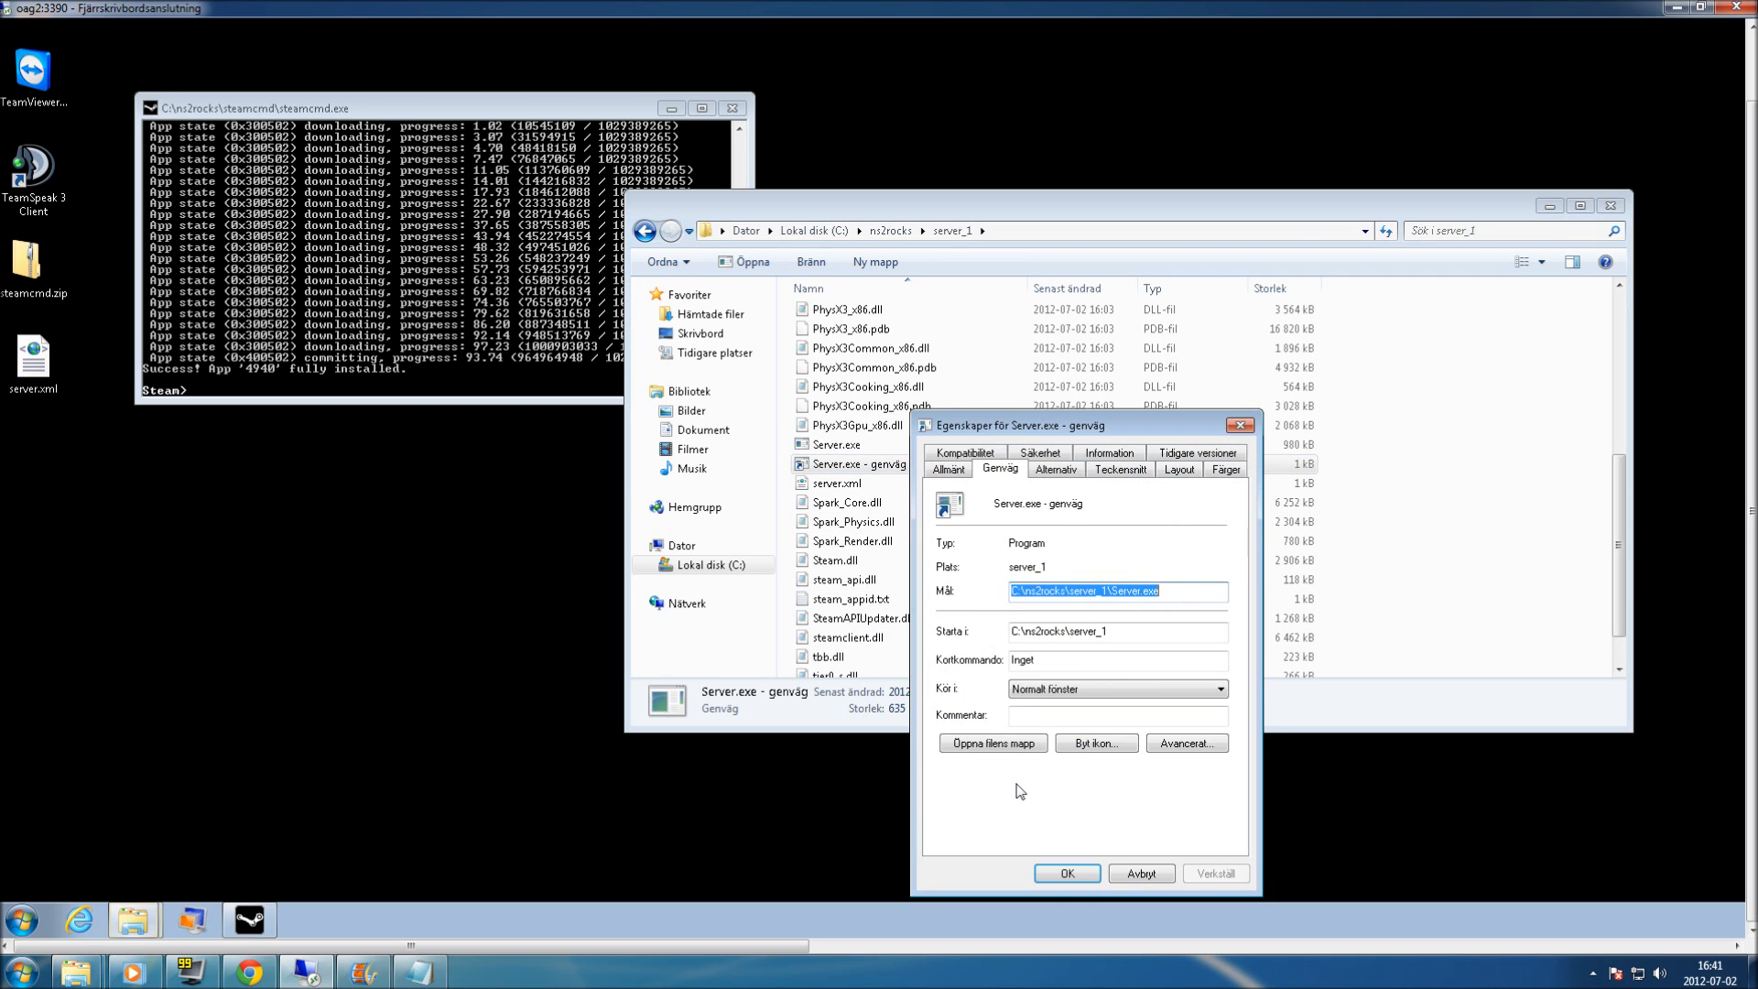
{"action": "left_click_drag", "start_coordinate": [1088, 428], "coordinate": [368, 277]}
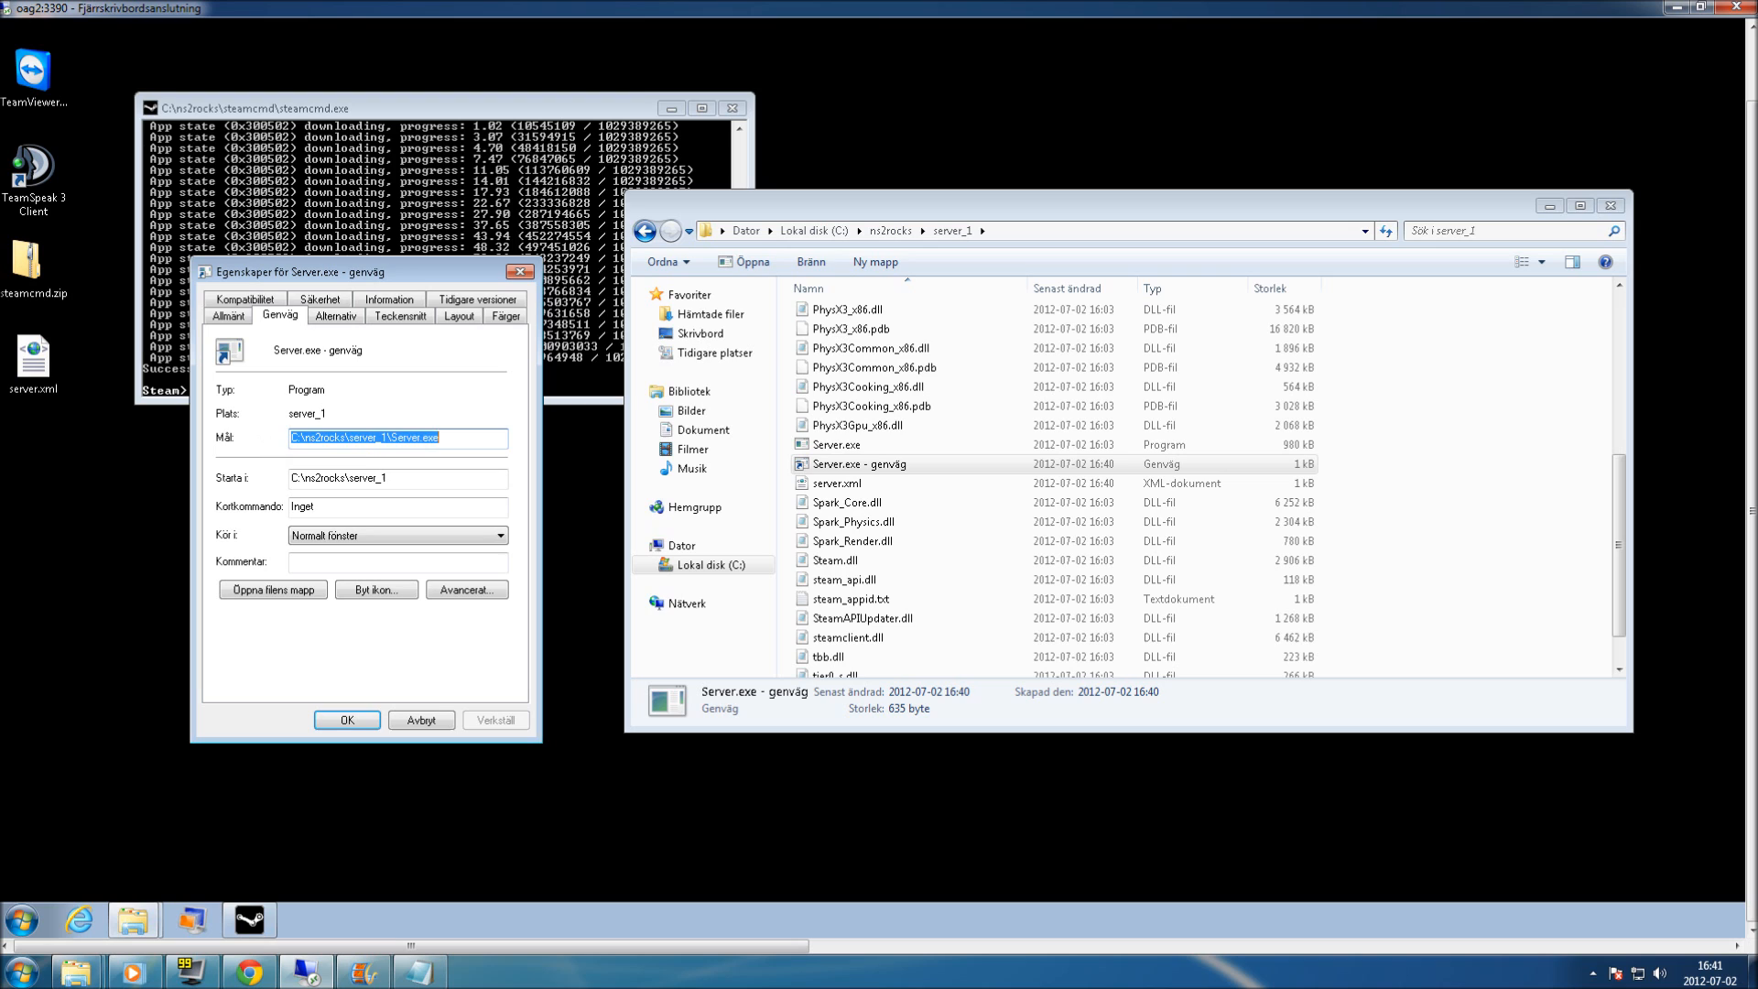
Append -file c:\ns2rocks\server_1\server.xml to the shortcut's Mål and apply with Verkställ and OK.
{"action": "key", "text": "End"}
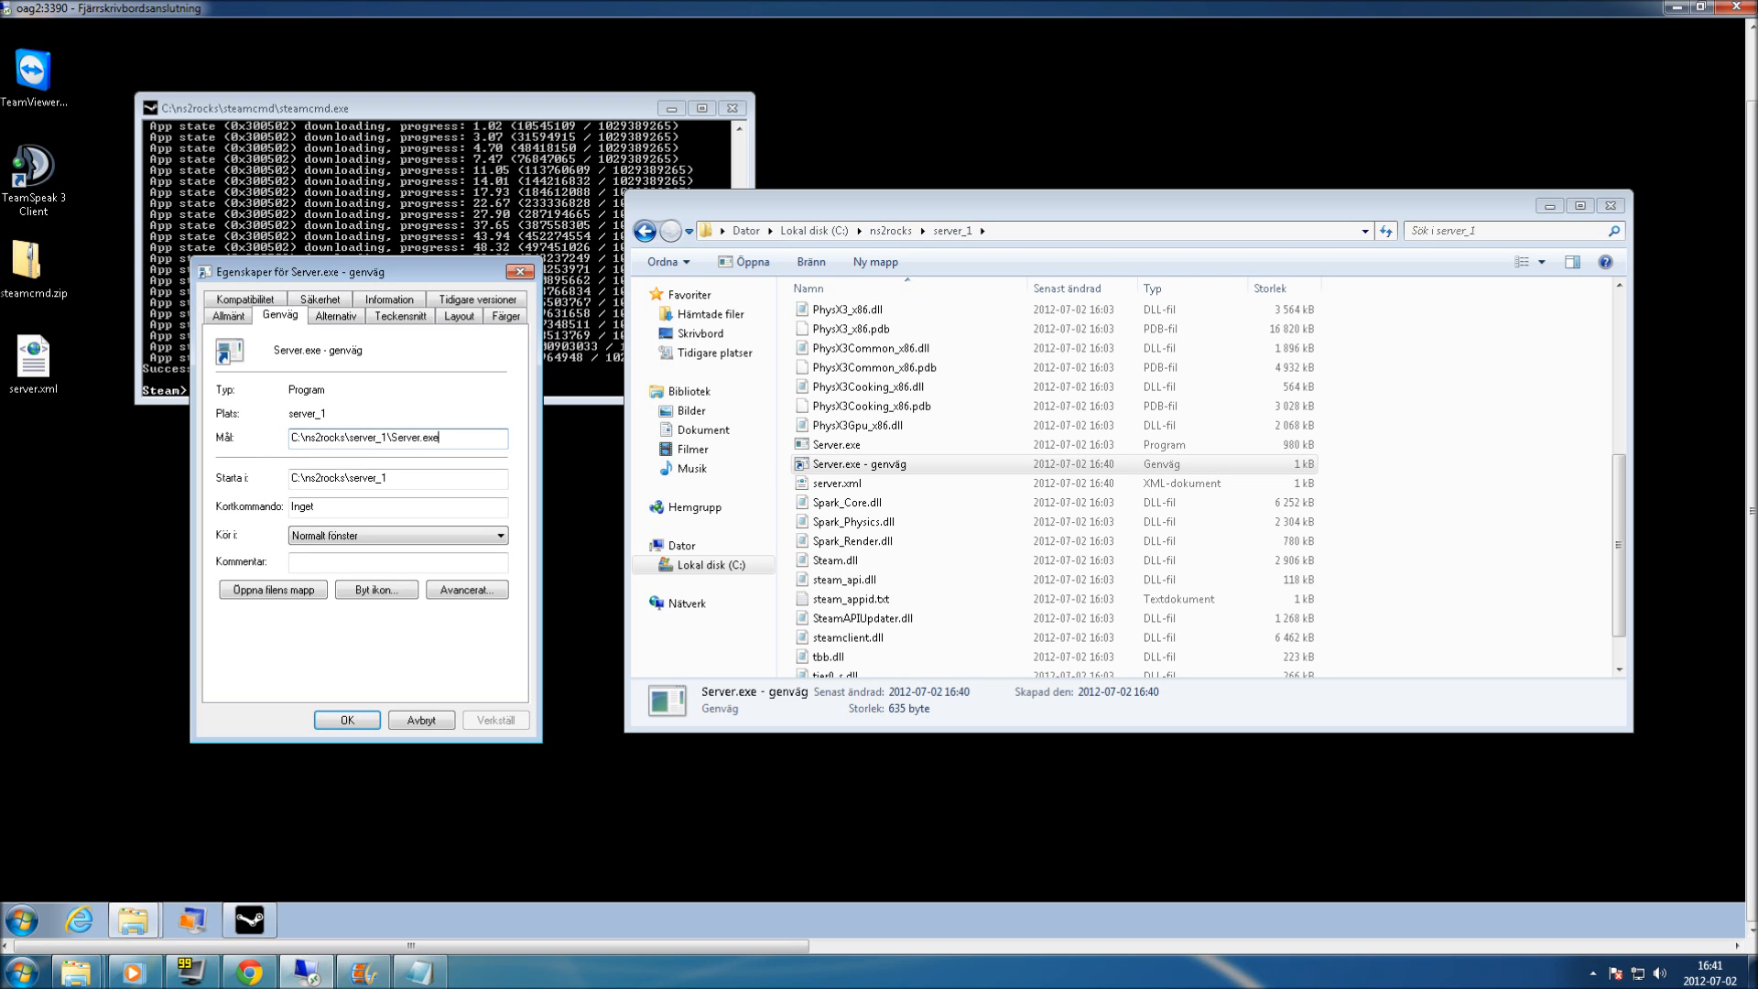
{"action": "left_click", "coordinate": [859, 447]}
{"action": "left_click_drag", "start_coordinate": [860, 452], "coordinate": [439, 437]}
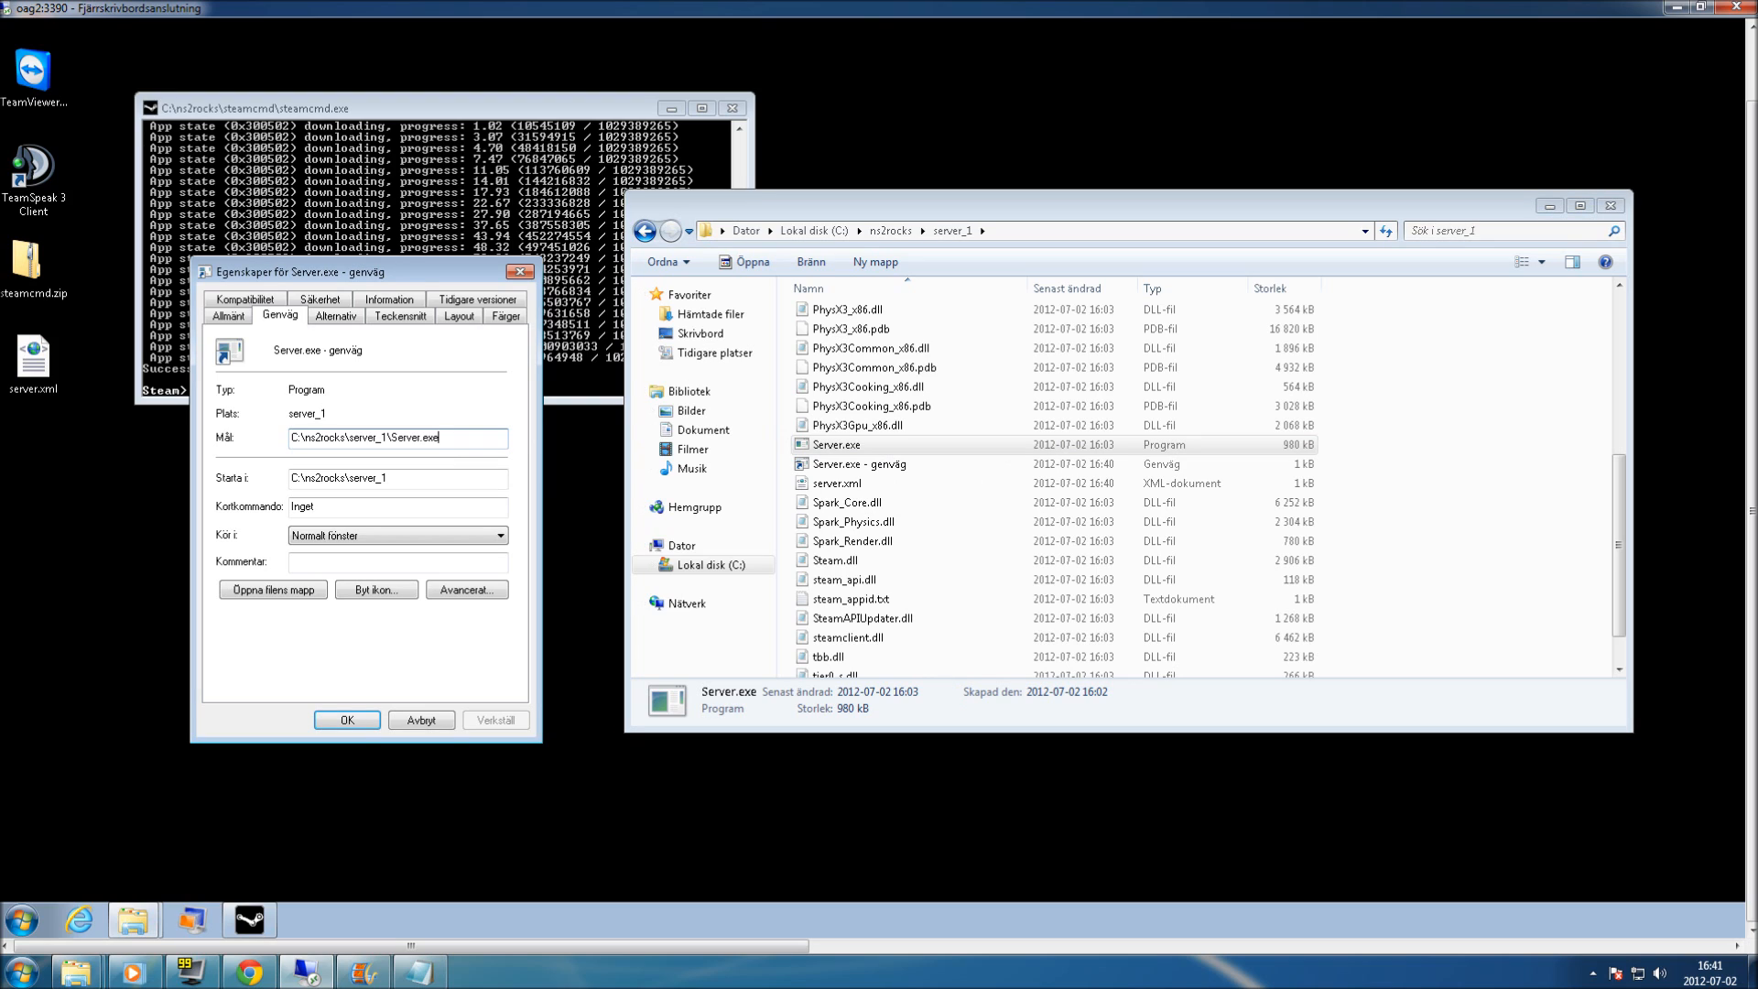
{"action": "type", "text": "-"}
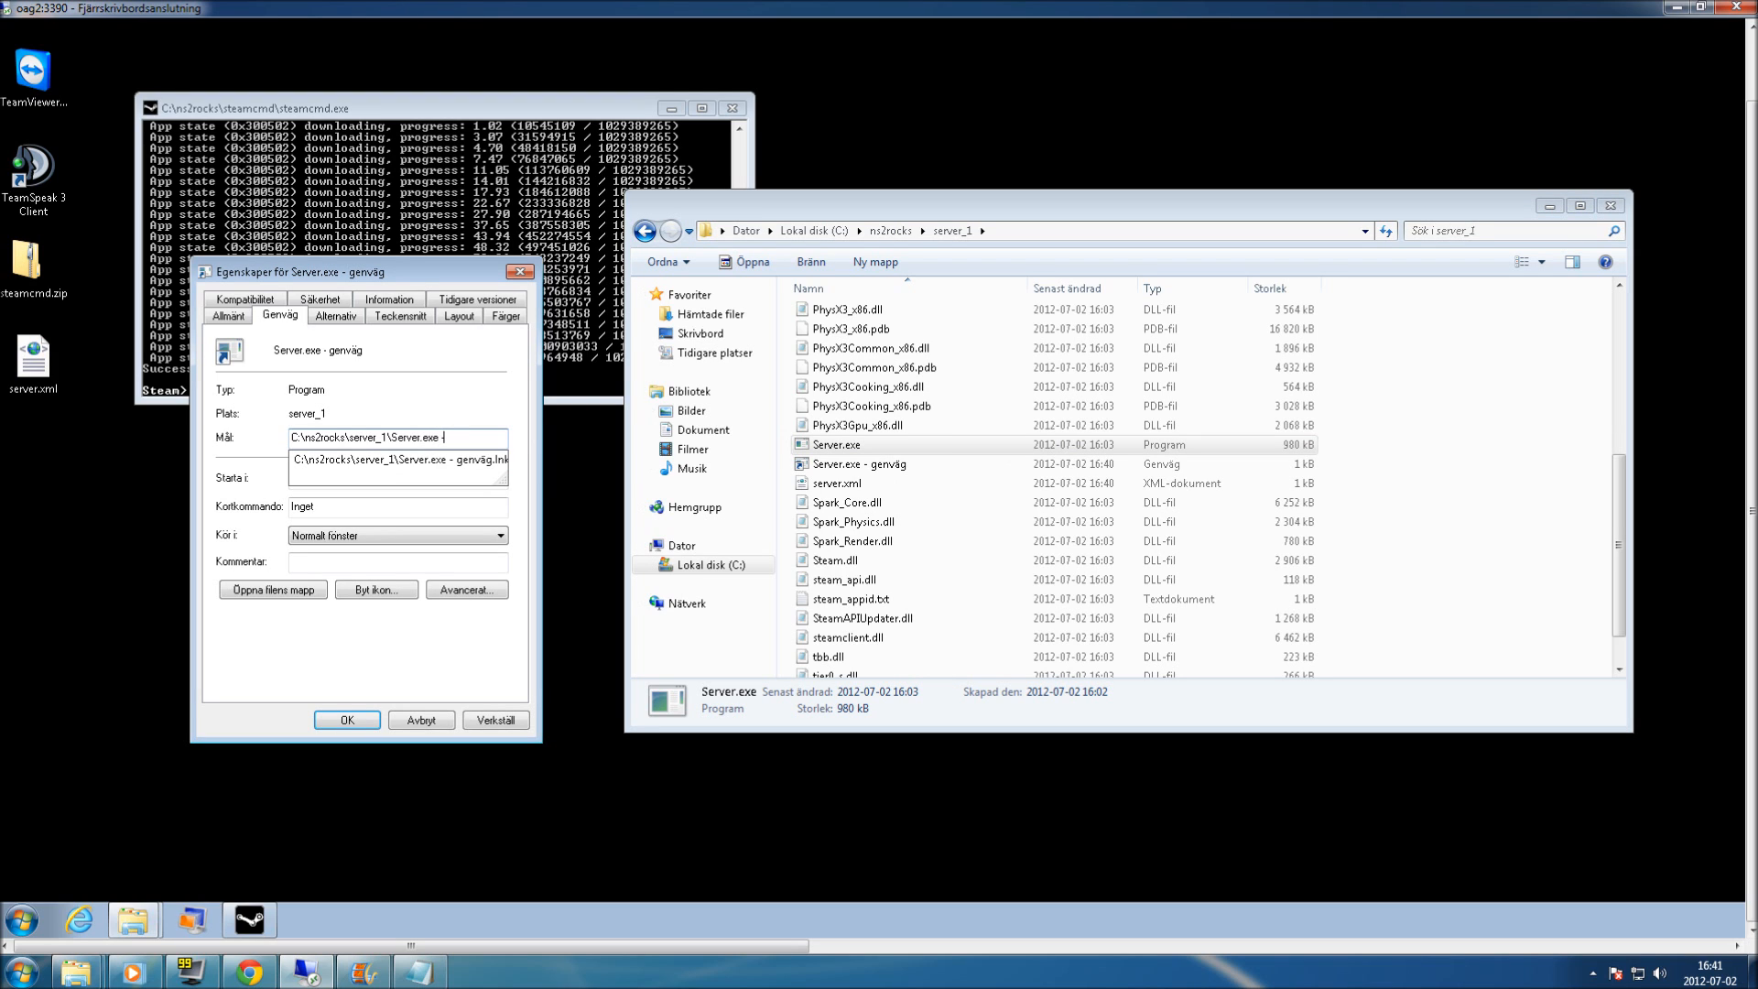
{"action": "type", "text": "file"}
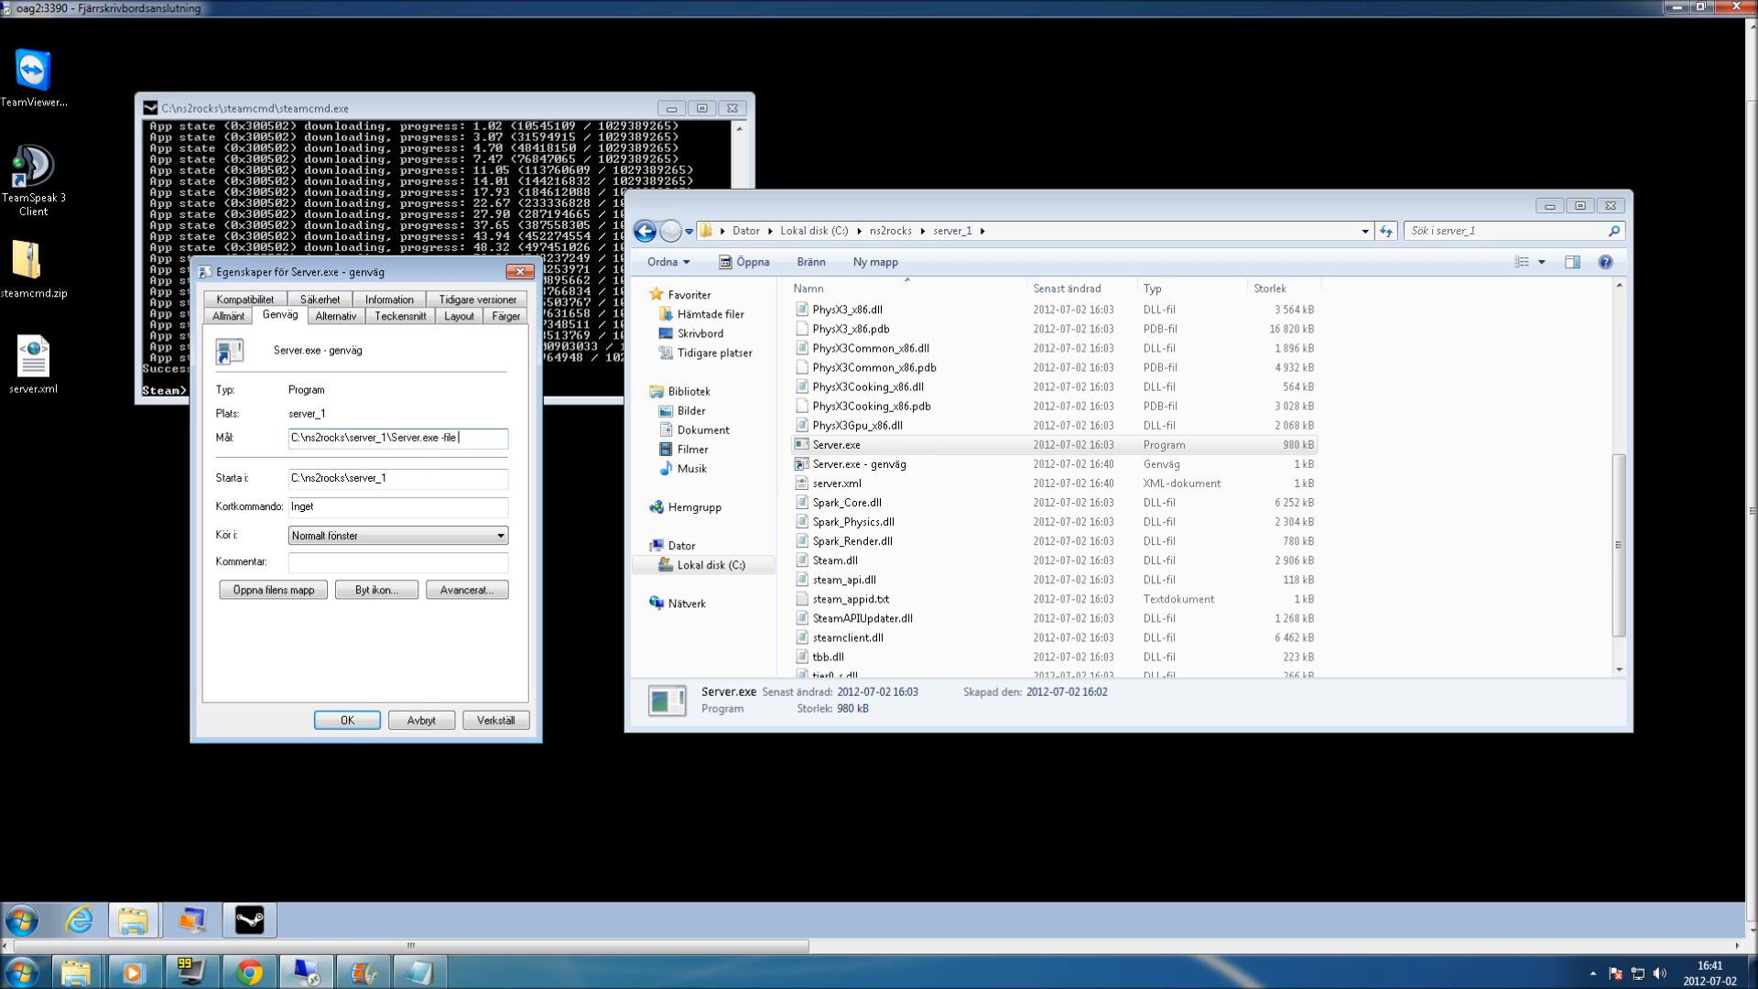
{"action": "type", "text": "c:\\ns2rocks\\server_1\\server.xml"}
{"action": "left_click_drag", "start_coordinate": [346, 436], "coordinate": [513, 440]}
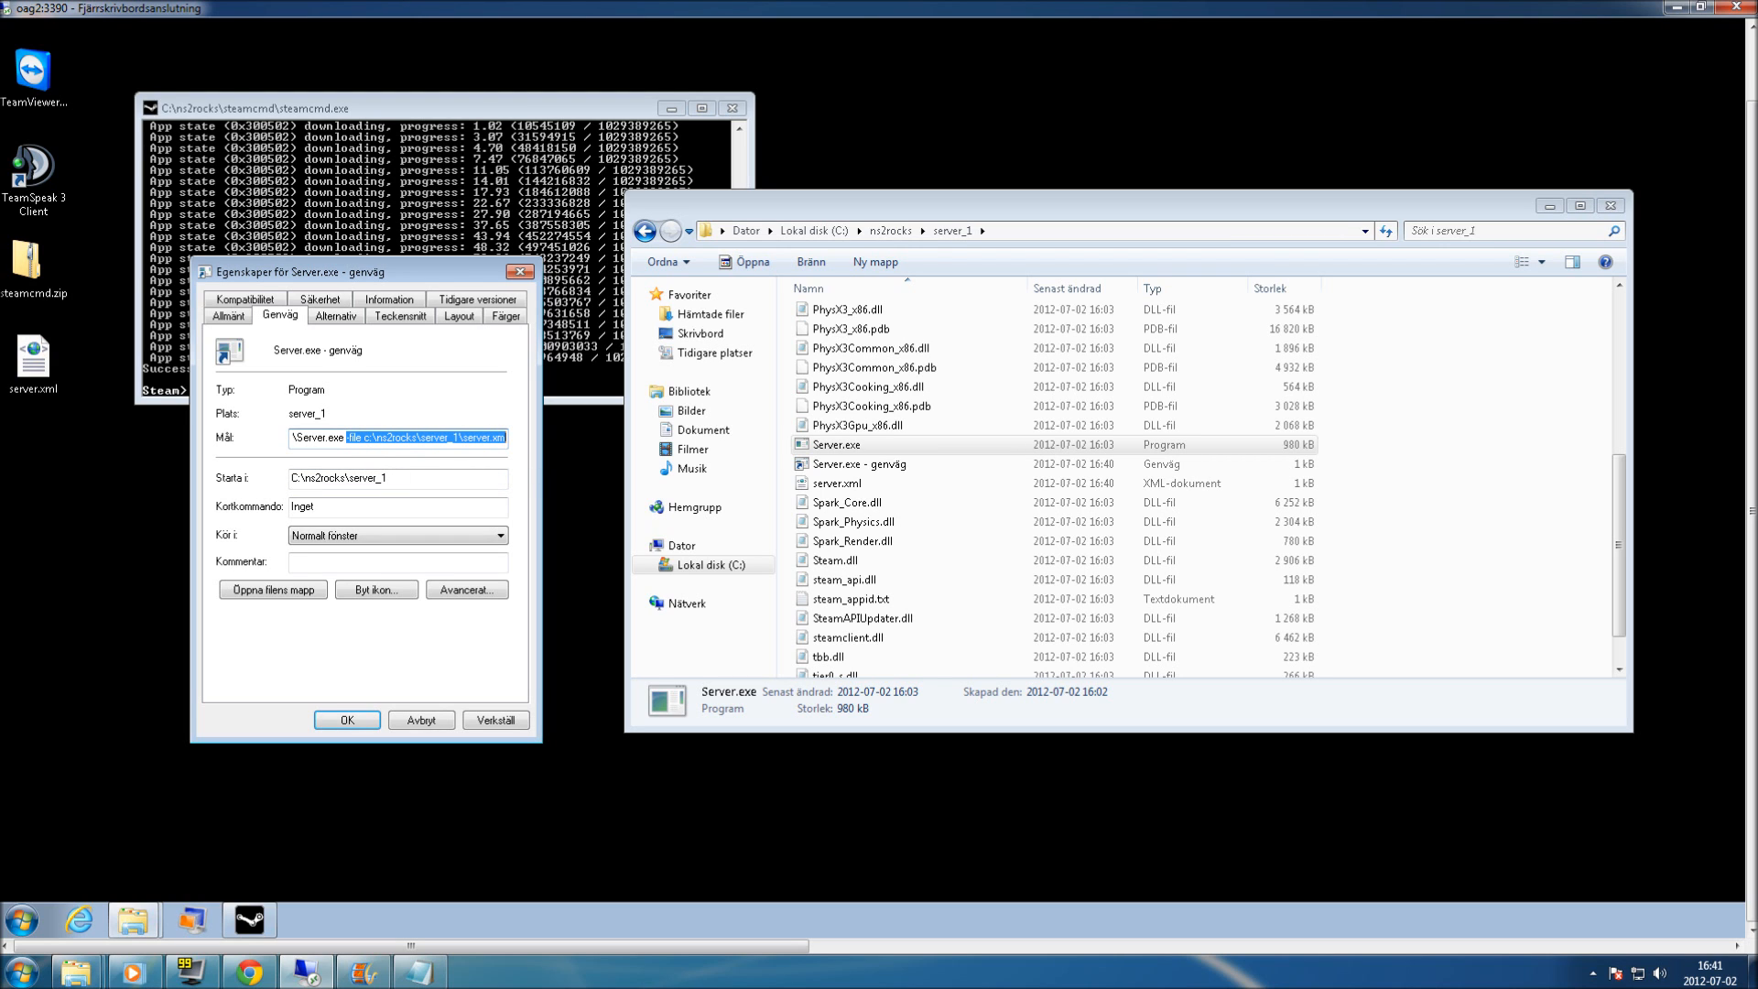
{"action": "left_click", "coordinate": [496, 437]}
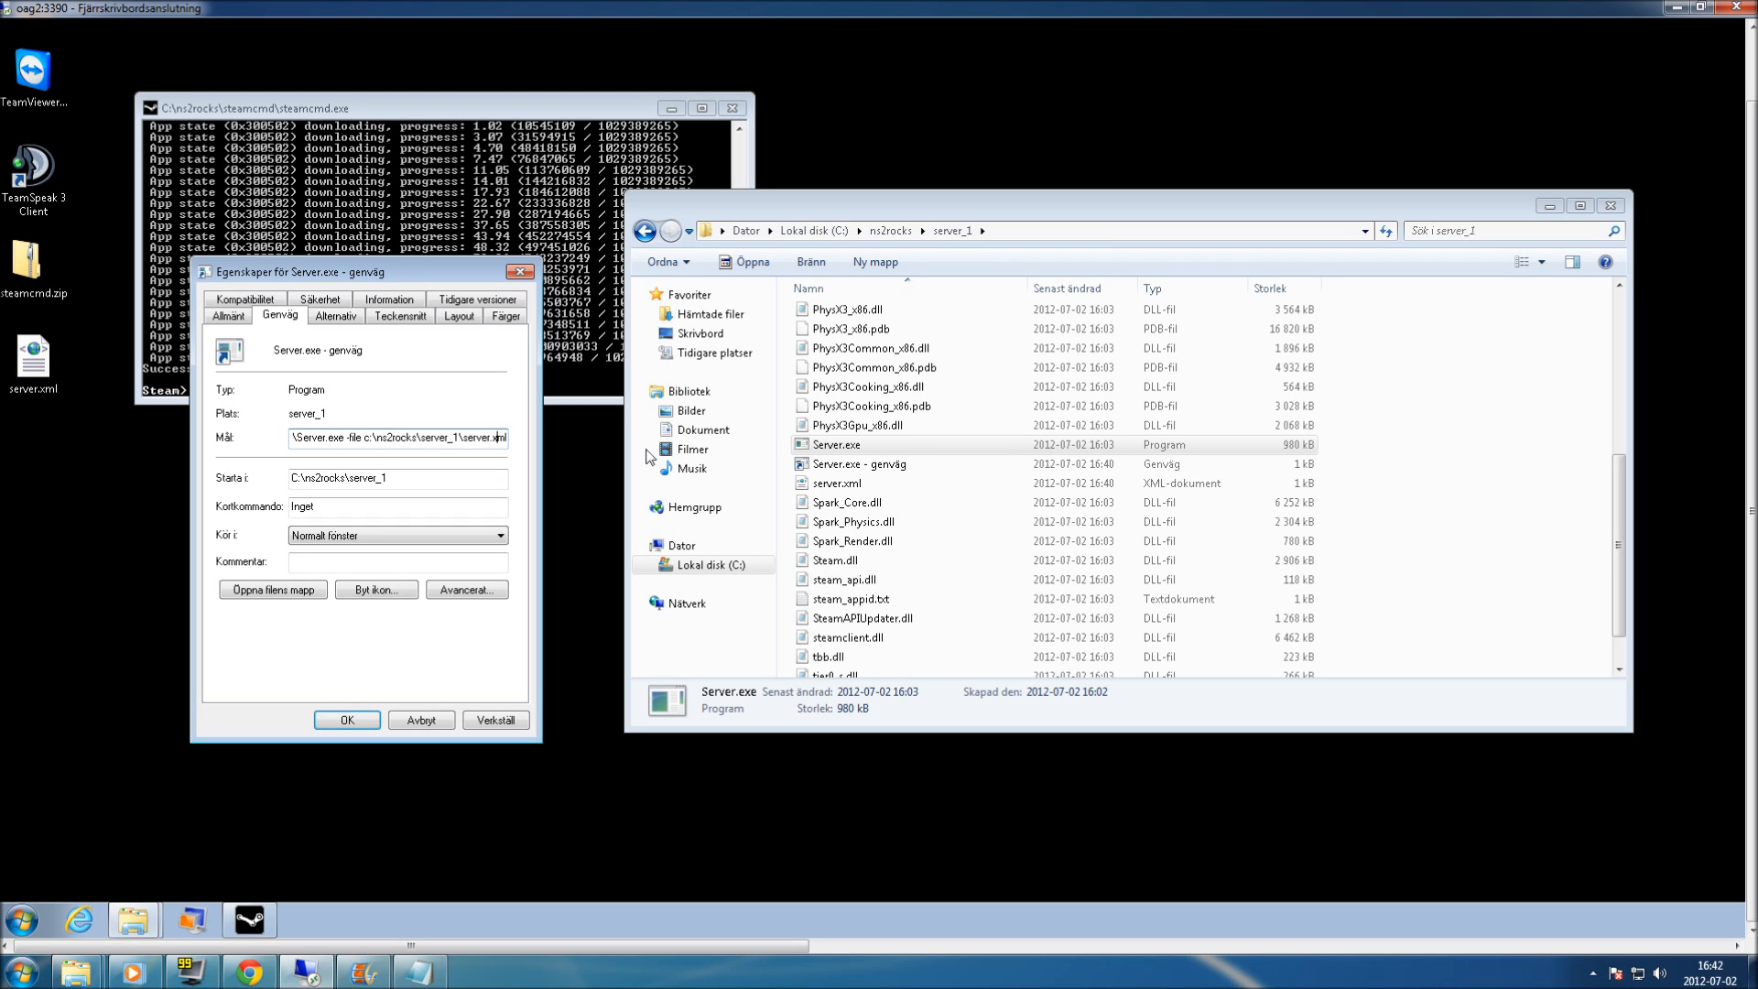
{"action": "left_click", "coordinate": [916, 486]}
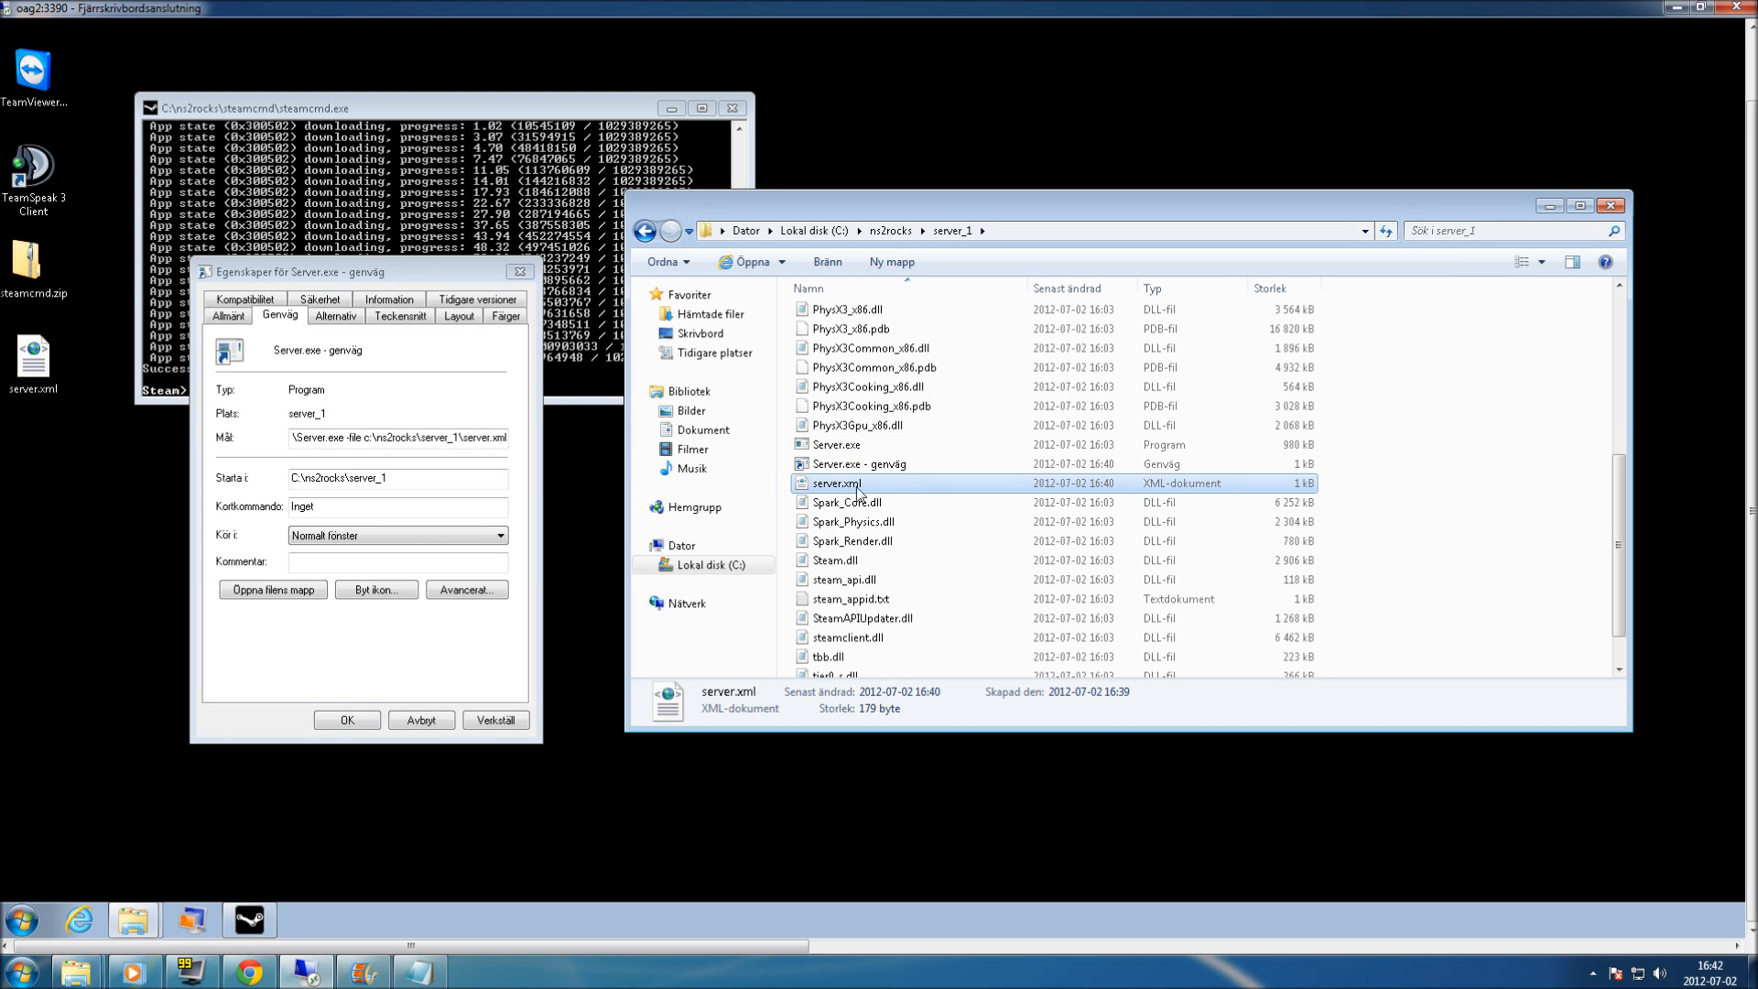
{"action": "left_click", "coordinate": [485, 721]}
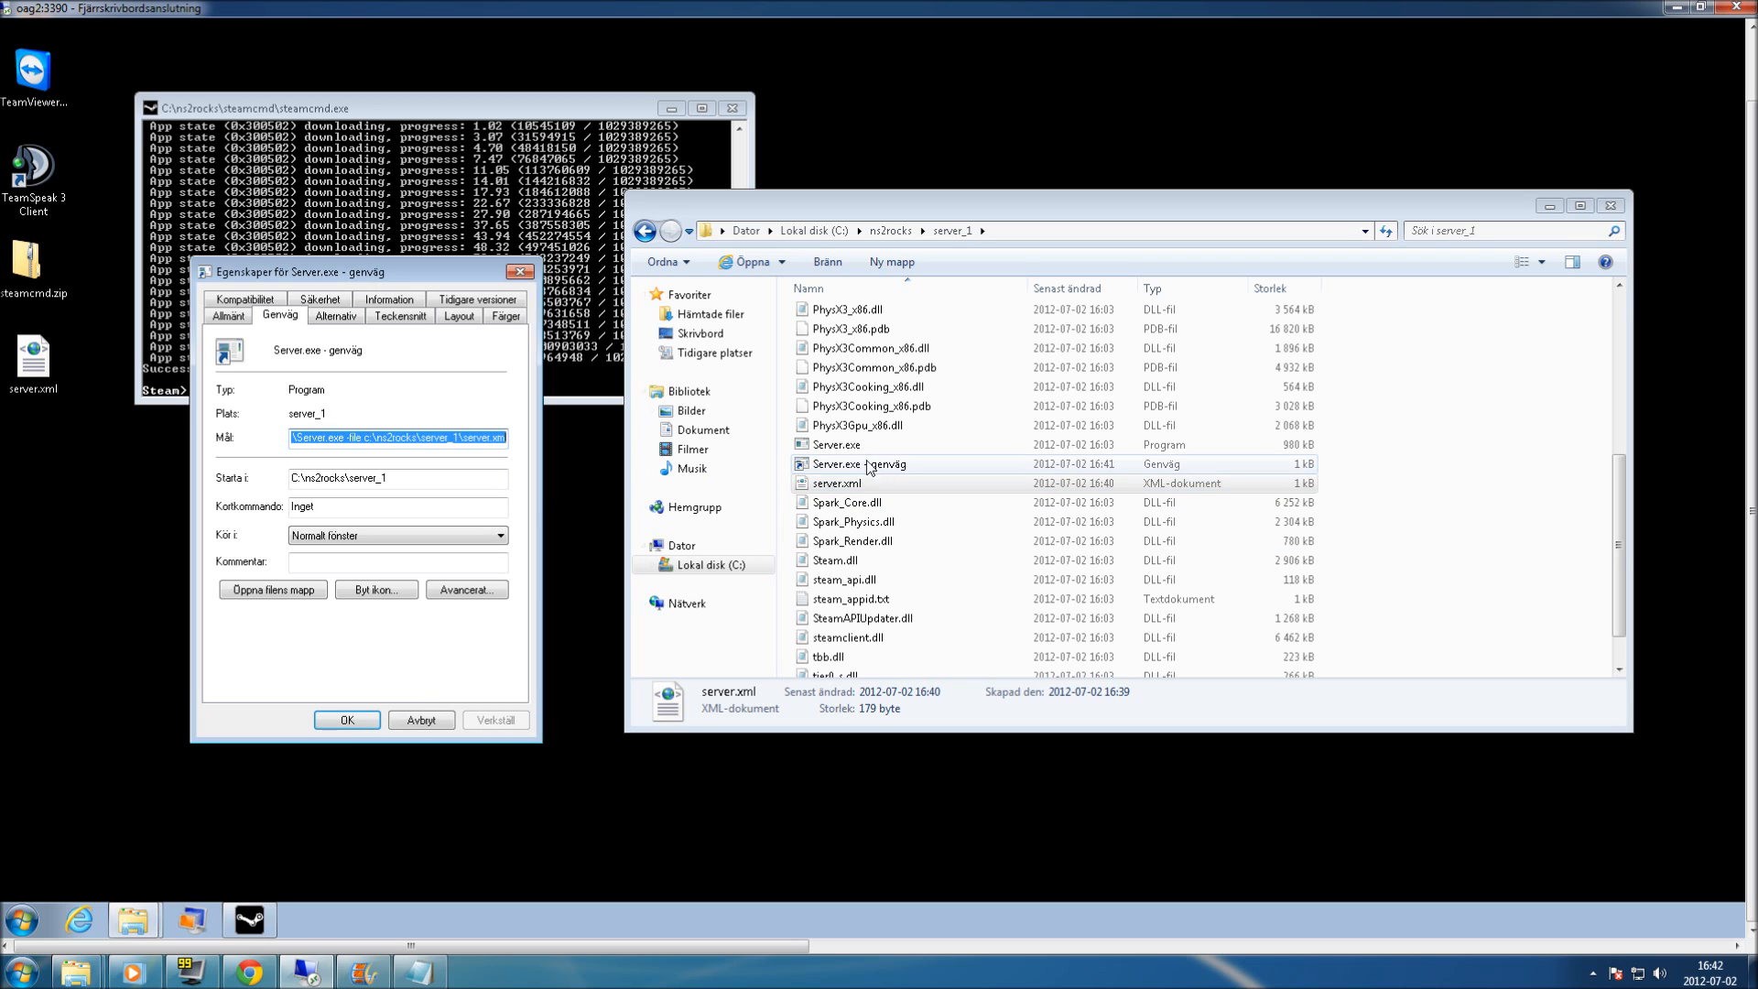
{"action": "left_click", "coordinate": [349, 720]}
{"action": "left_click", "coordinate": [853, 449]}
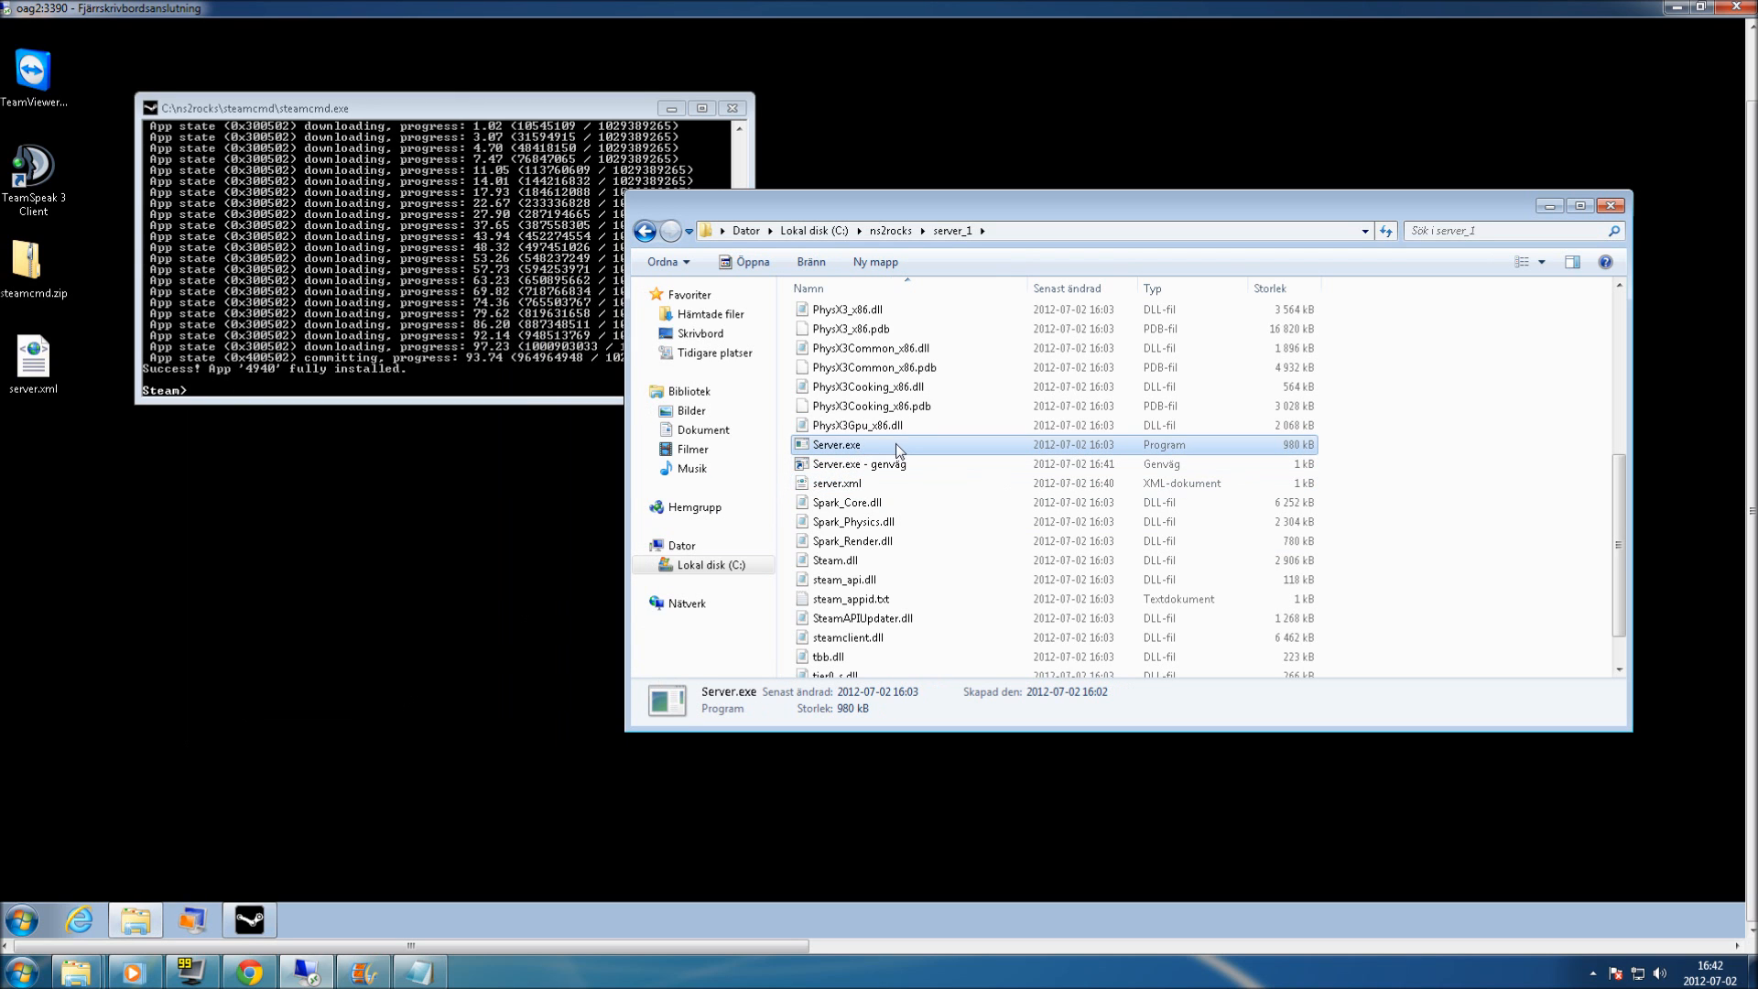
Launch the server via Server.exe - genväg and view server.xml in Internet Explorer.
{"action": "left_click", "coordinate": [914, 487]}
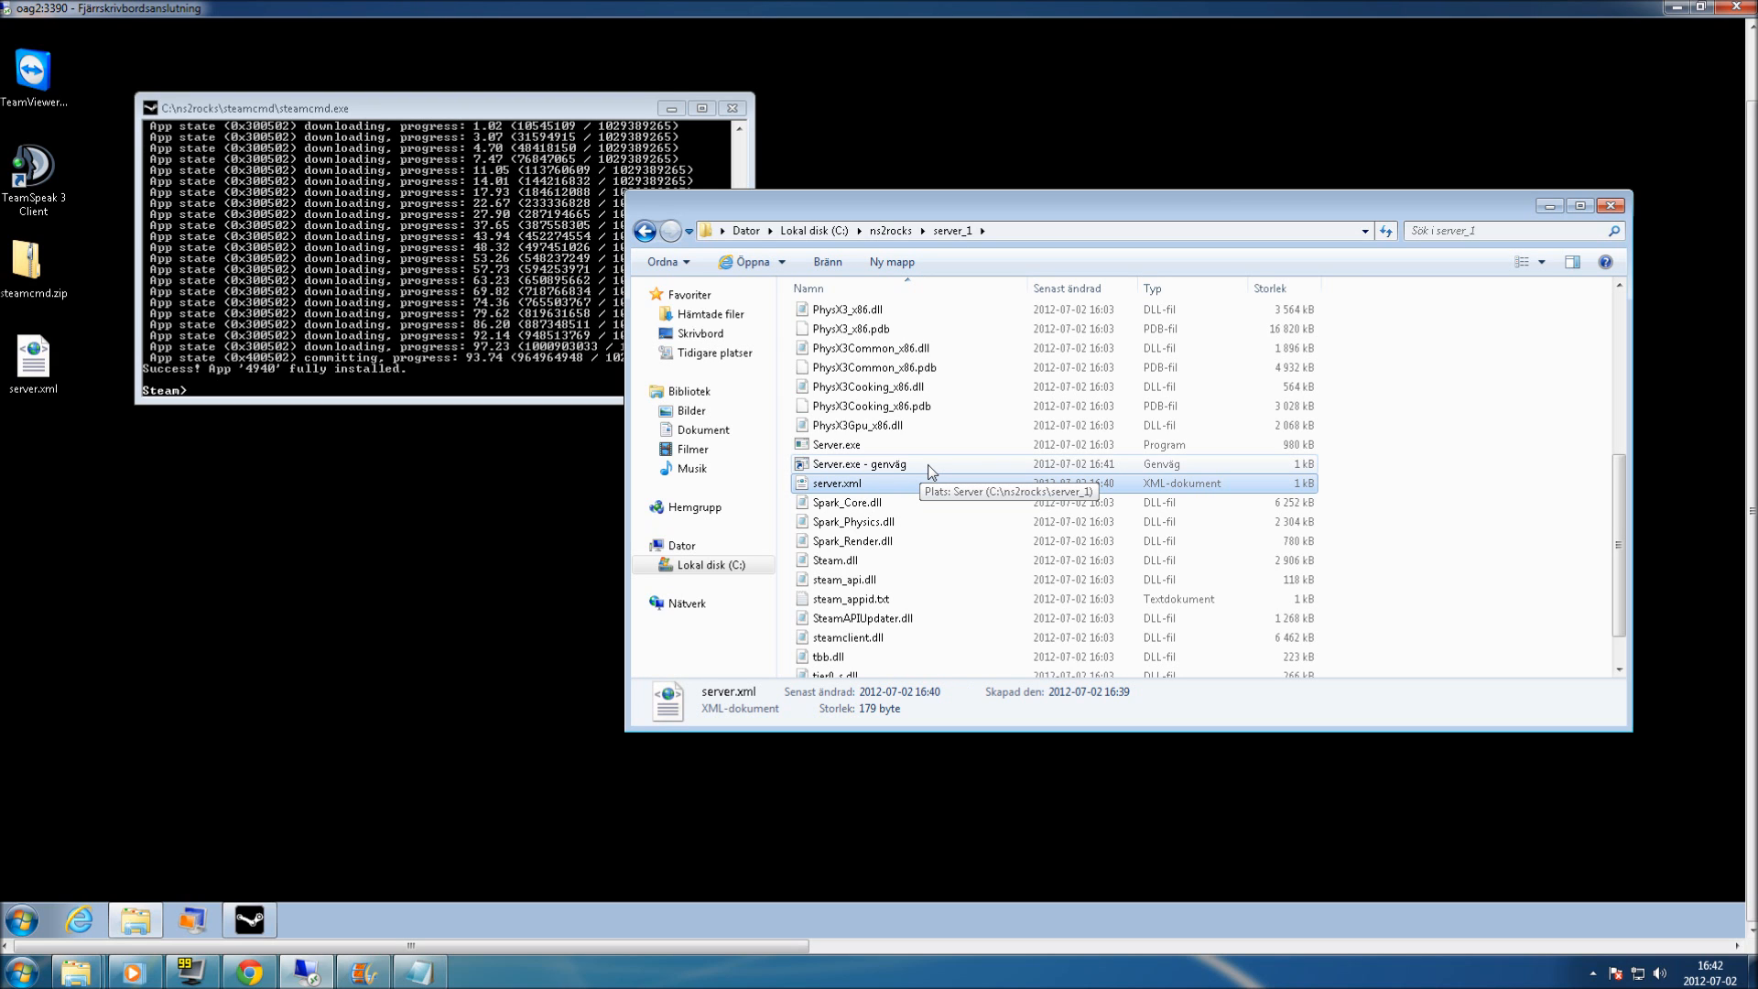
{"action": "double_click", "coordinate": [930, 469]}
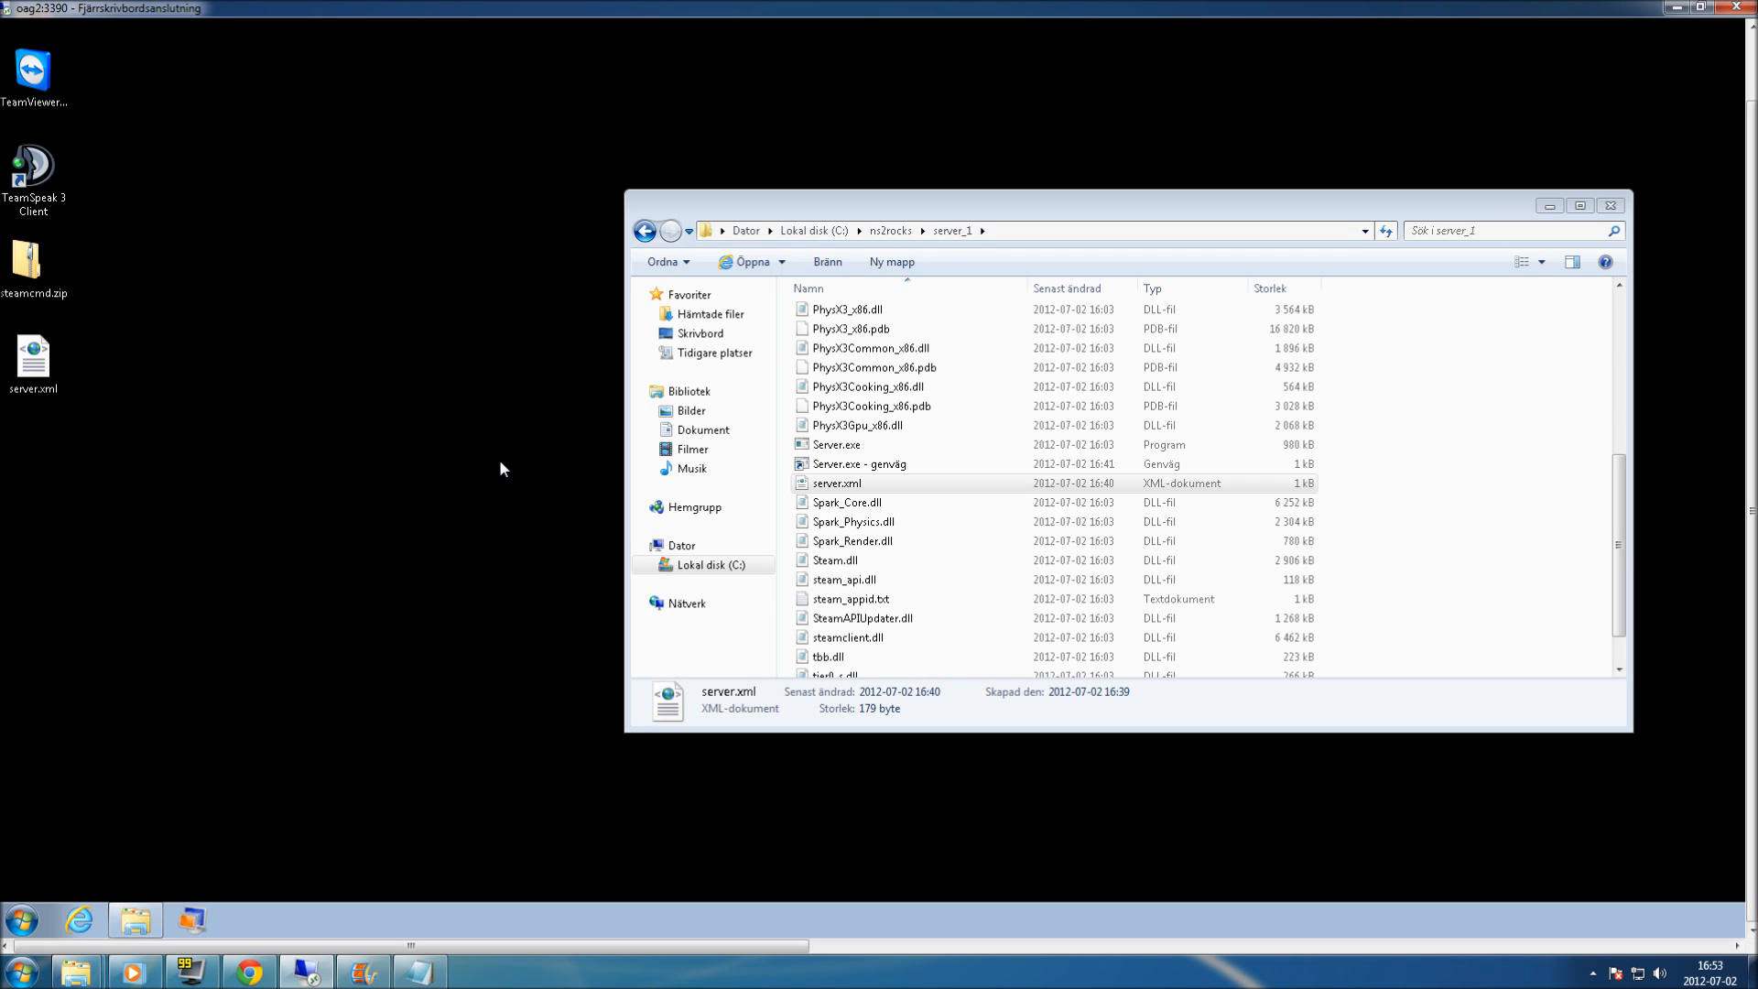
{"action": "double_click", "coordinate": [806, 485]}
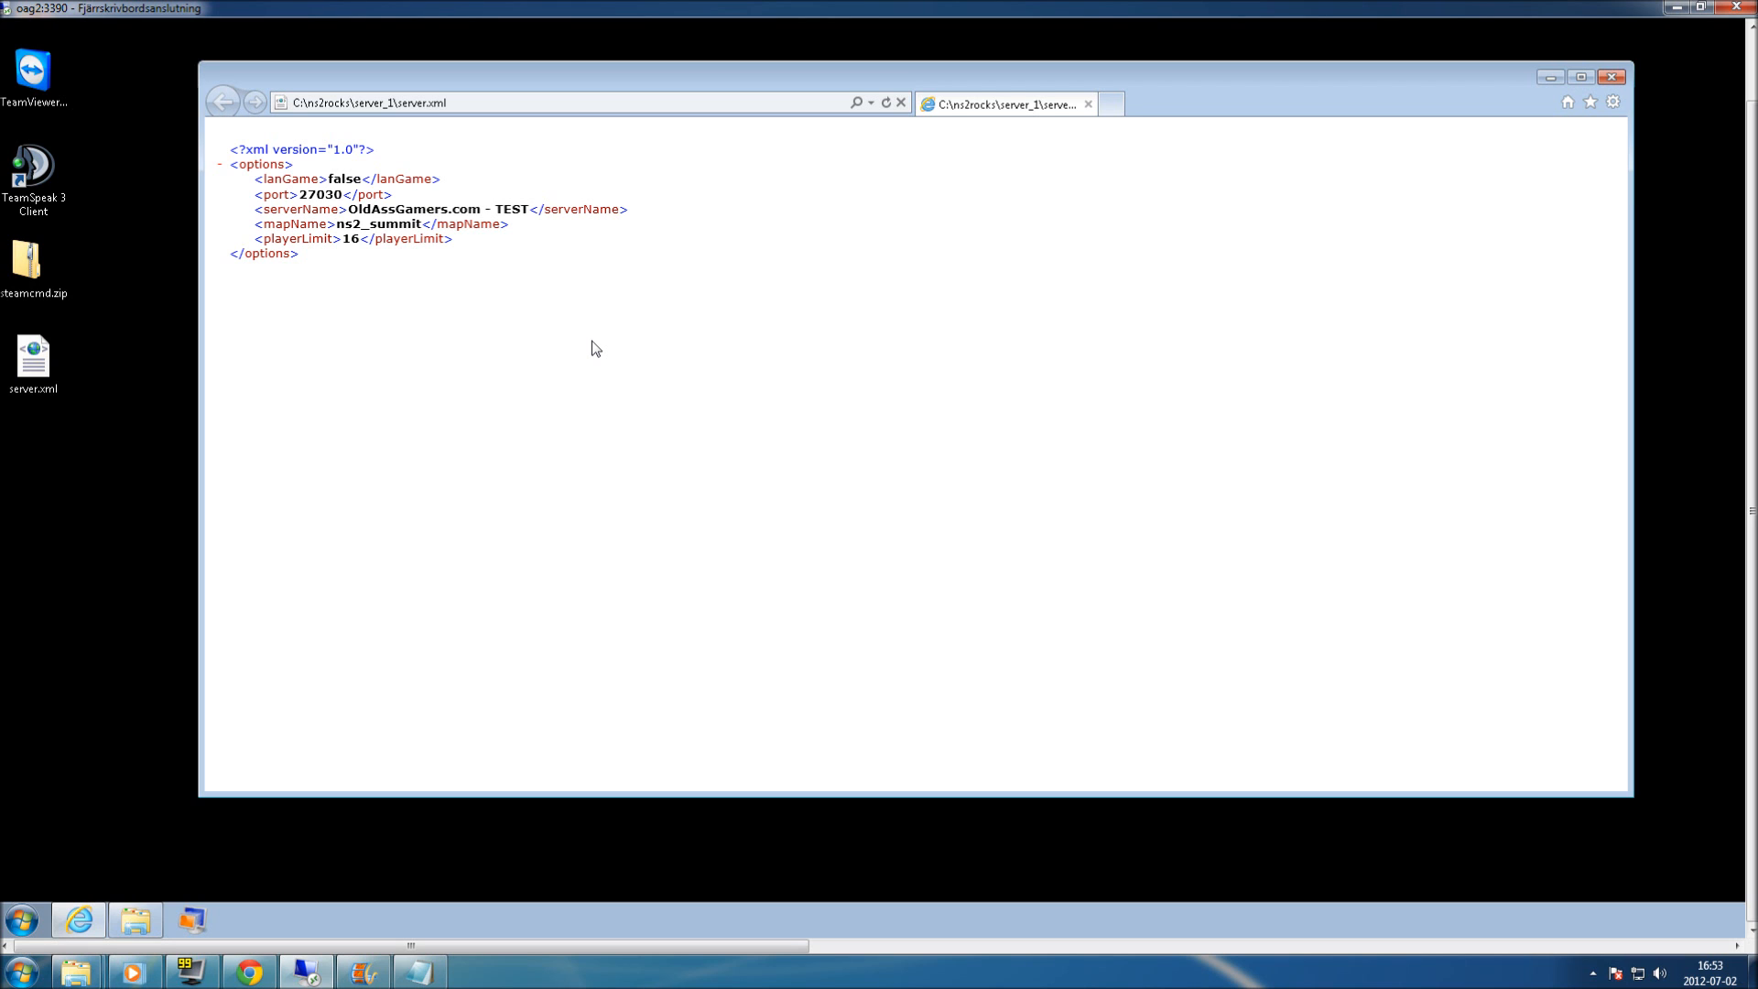
Start a cmd prompt from the Start search and run ipconfig to find the IPv4 address.
{"action": "left_click", "coordinate": [194, 383]}
{"action": "left_click", "coordinate": [31, 910]}
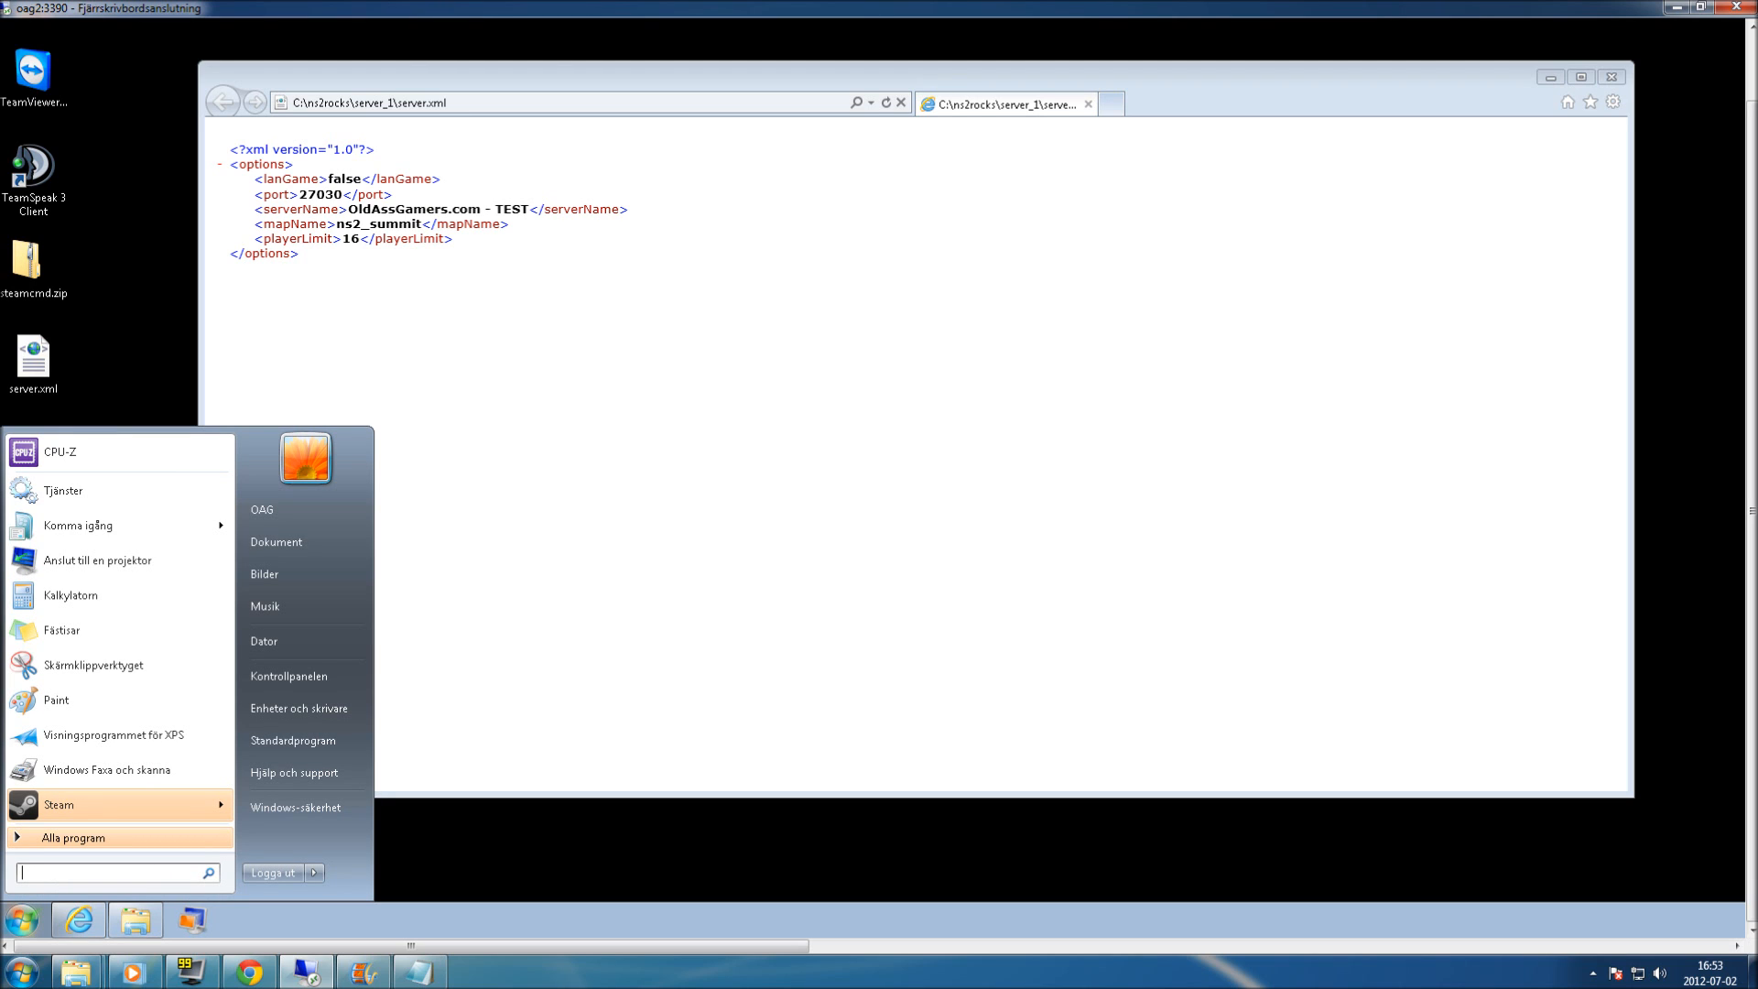
{"action": "type", "text": "cmd"}
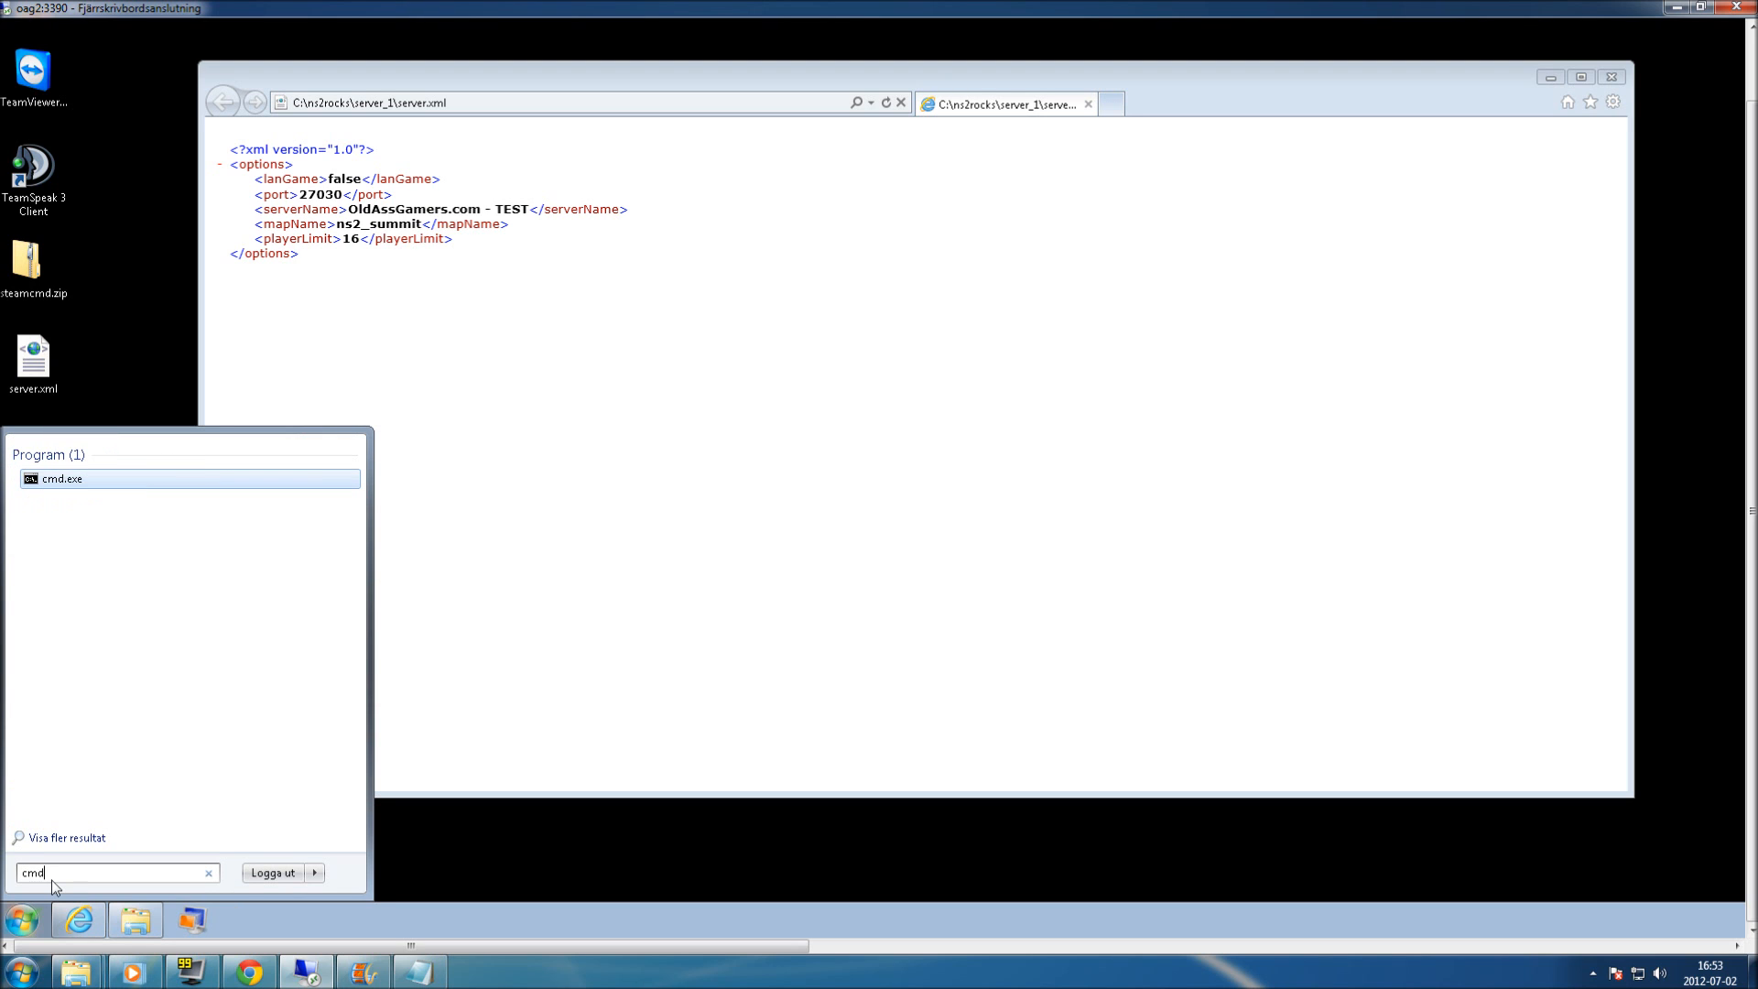
{"action": "key", "text": "Return"}
{"action": "type", "text": "ipconfig"}
{"action": "key", "text": "Return"}
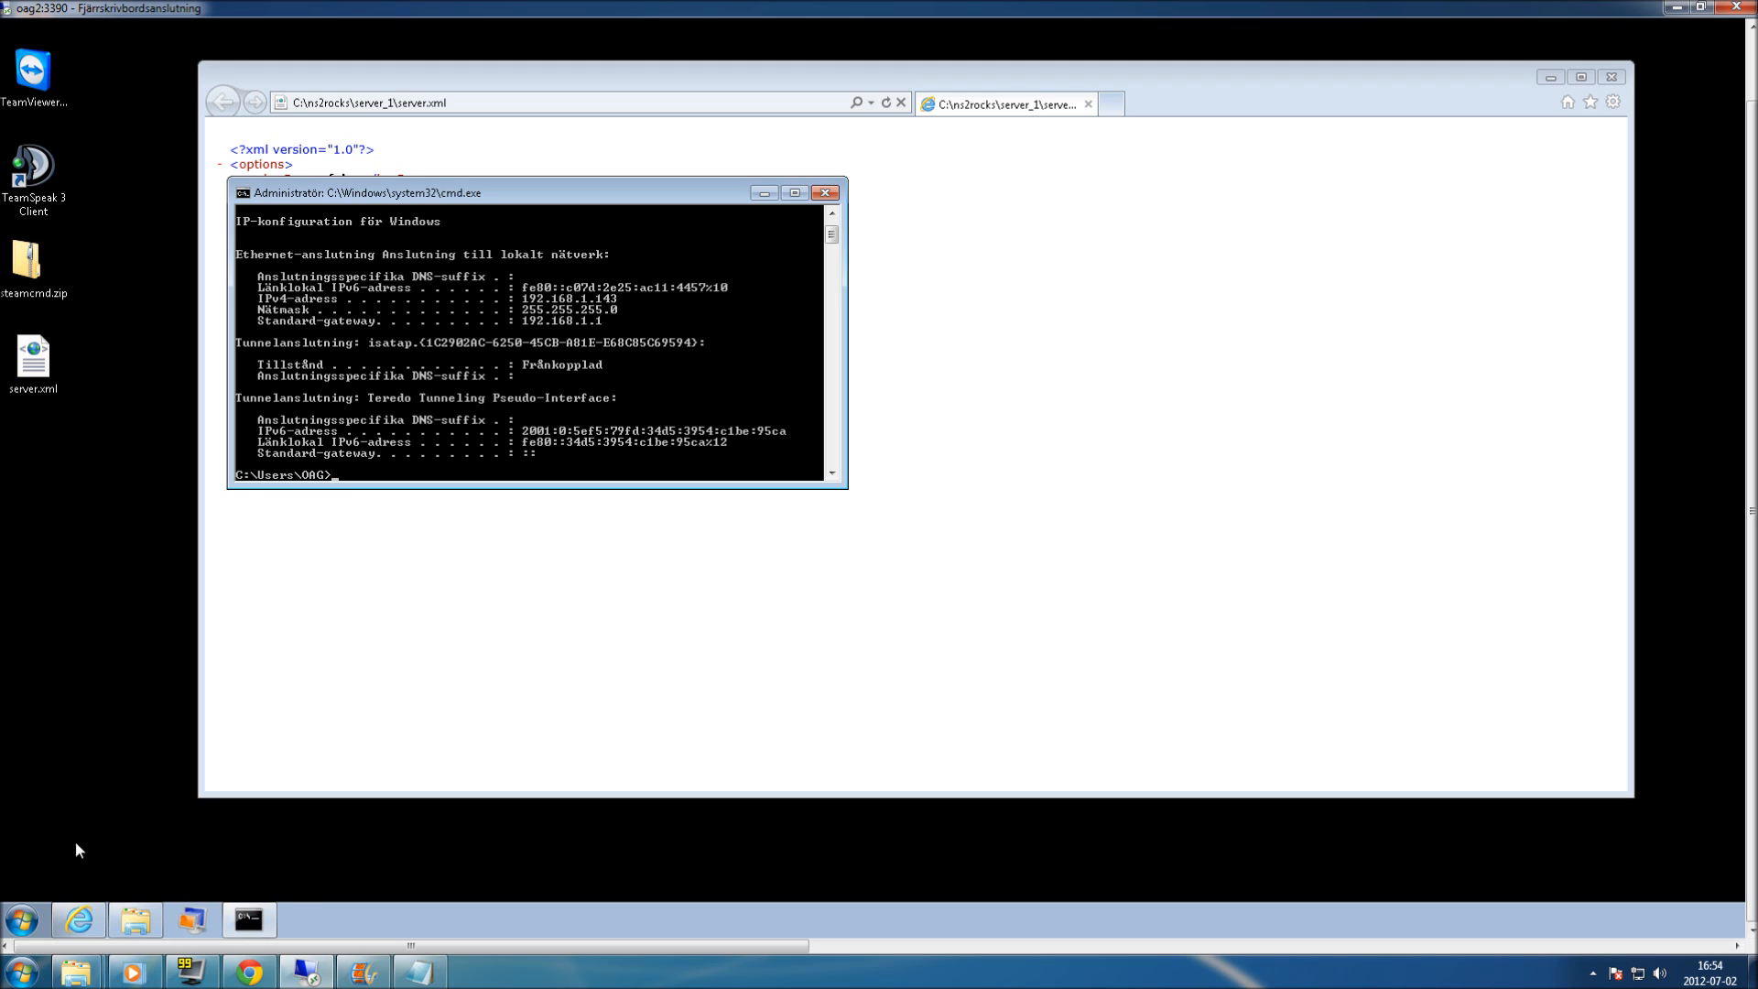